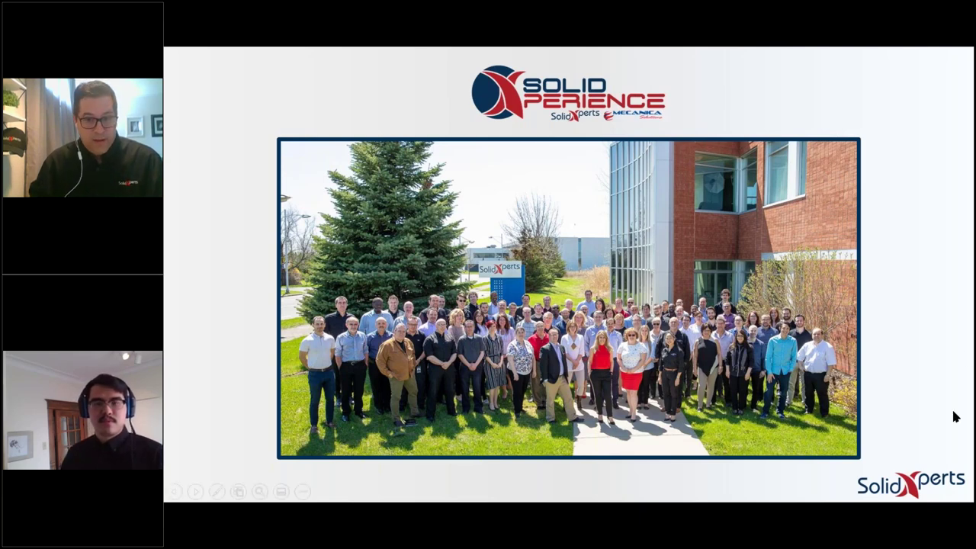
# Advance the slideshow past the team photo to the empty From Design to Manufacturing timeline.
pyautogui.press('Right')
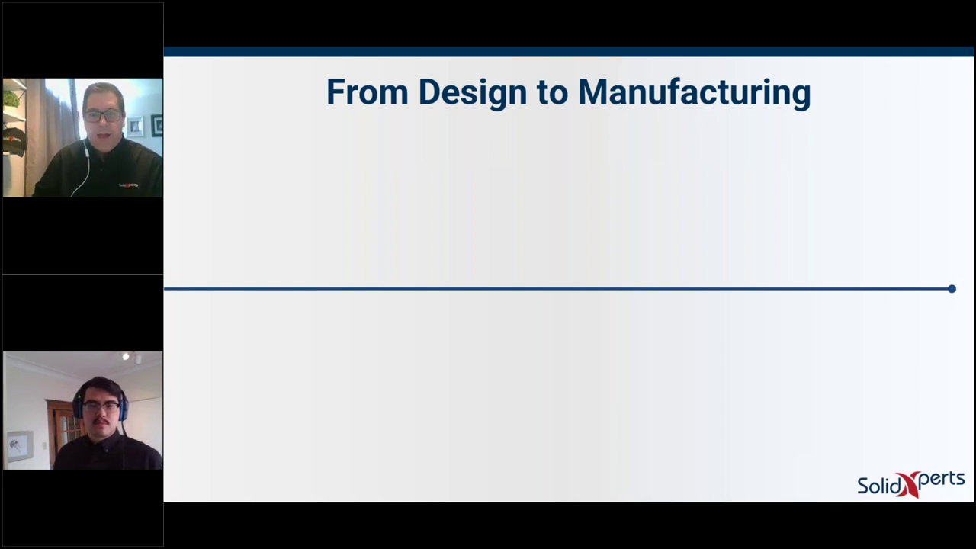
# Reveal the timeline stages Data Management, 3DEXPERIENCE, 3D Design, Analysis and COMM/MFG one by one.
pyautogui.press('Right')
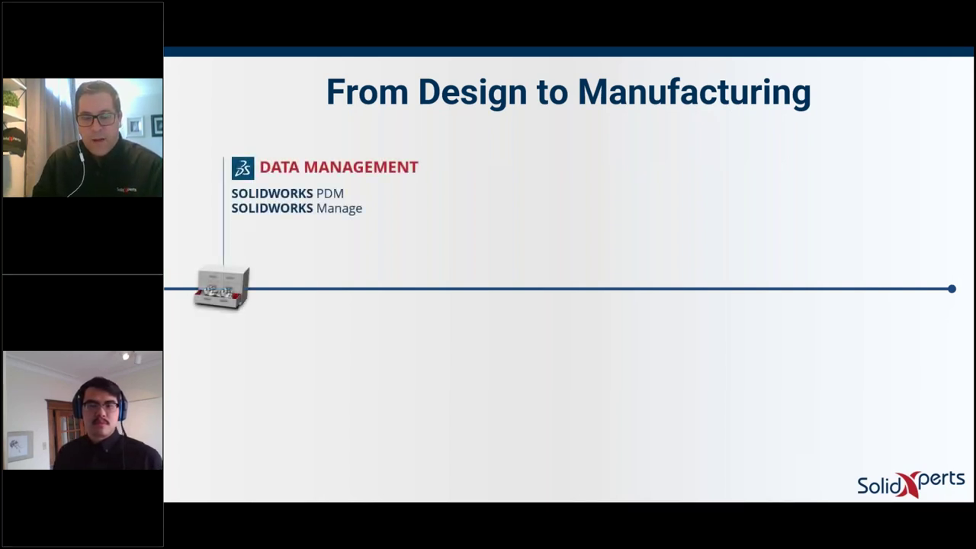
pyautogui.press('Right')
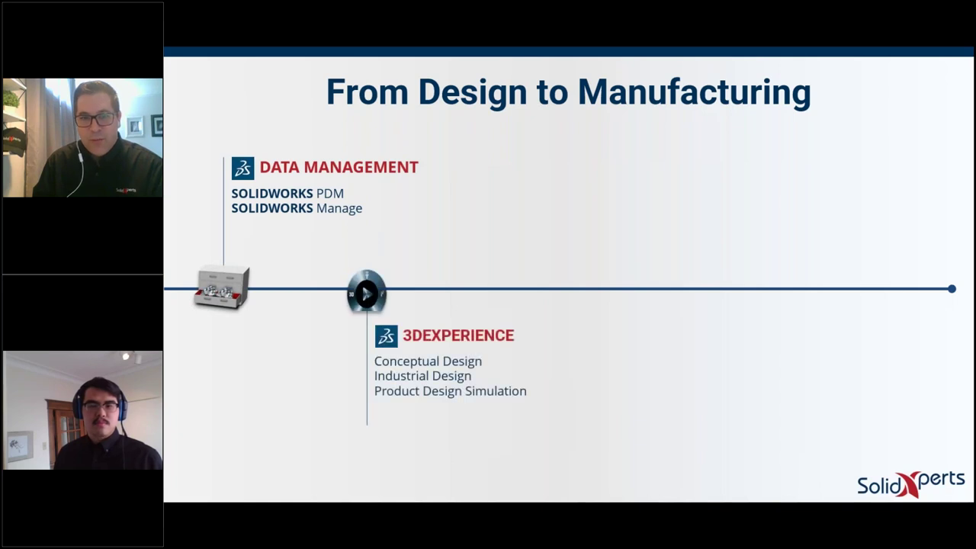
pyautogui.press('Right')
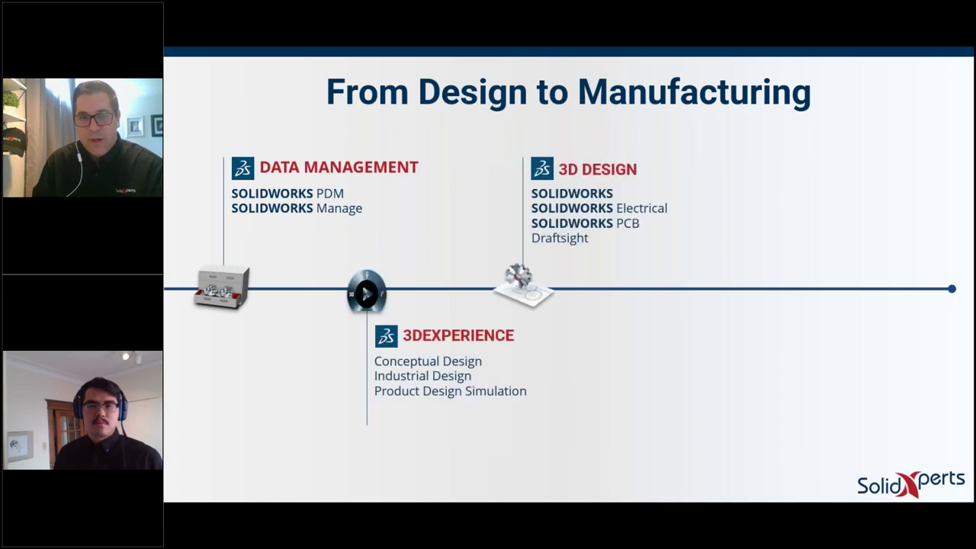
pyautogui.press('Right')
pyautogui.press('Right')
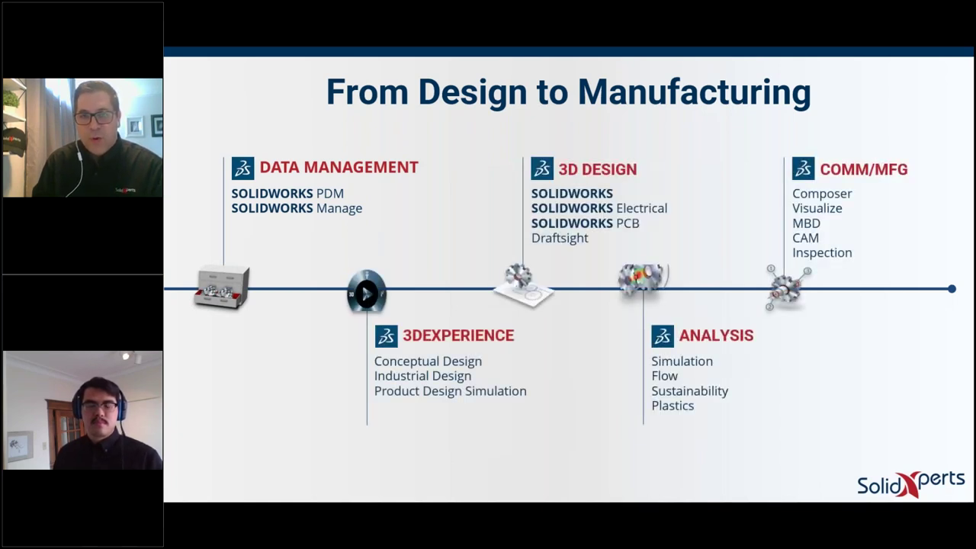
pyautogui.press('Right')
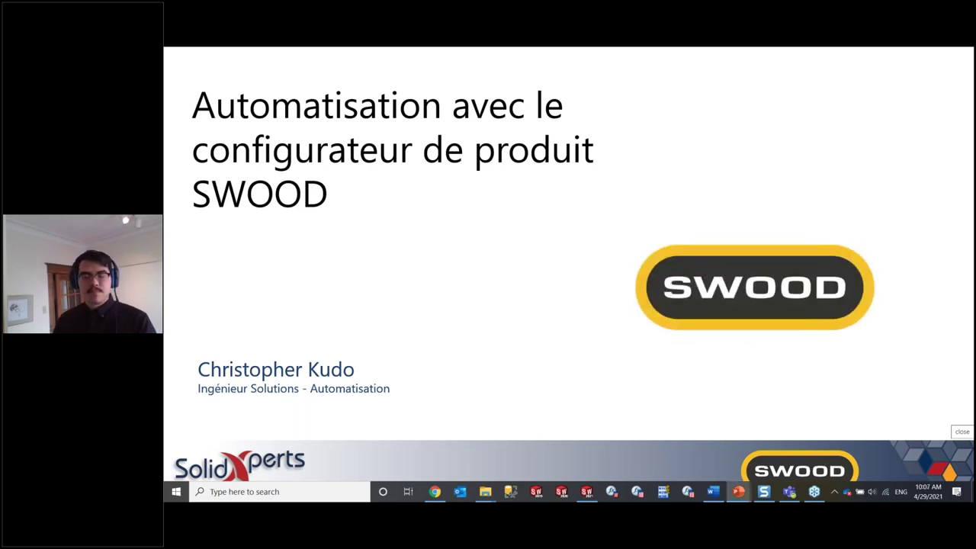
# Go through the Aperçu slide to the Qu'est ce SWOOD? slide listing six project types.
pyautogui.press('Right')
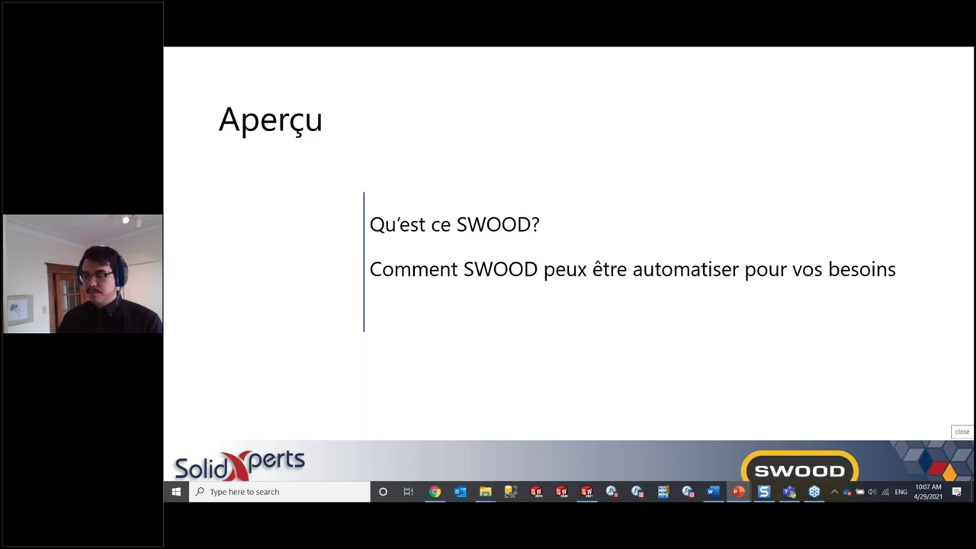
pyautogui.press('Right')
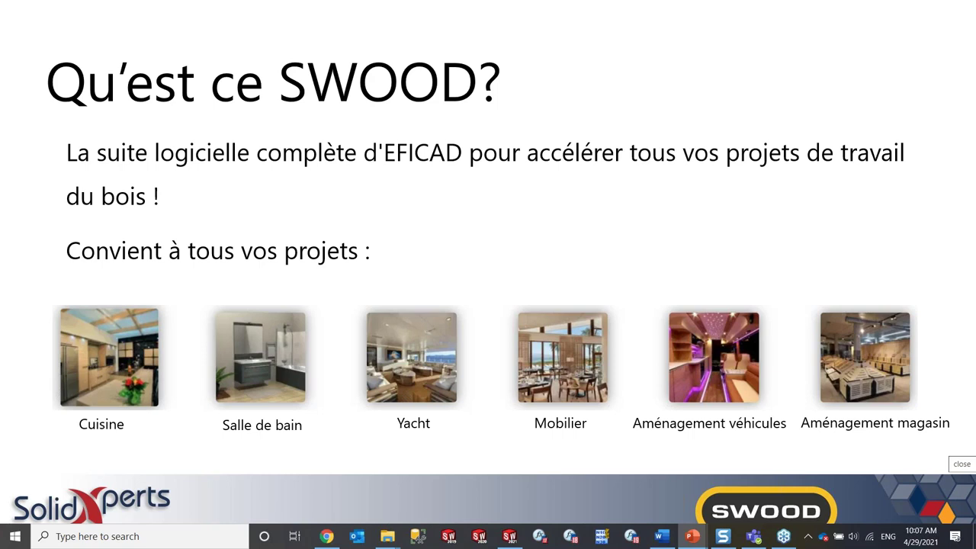
# Show the three SWOOD modules slide, then the SOLIDWORKS ecosystem slide.
pyautogui.press('Right')
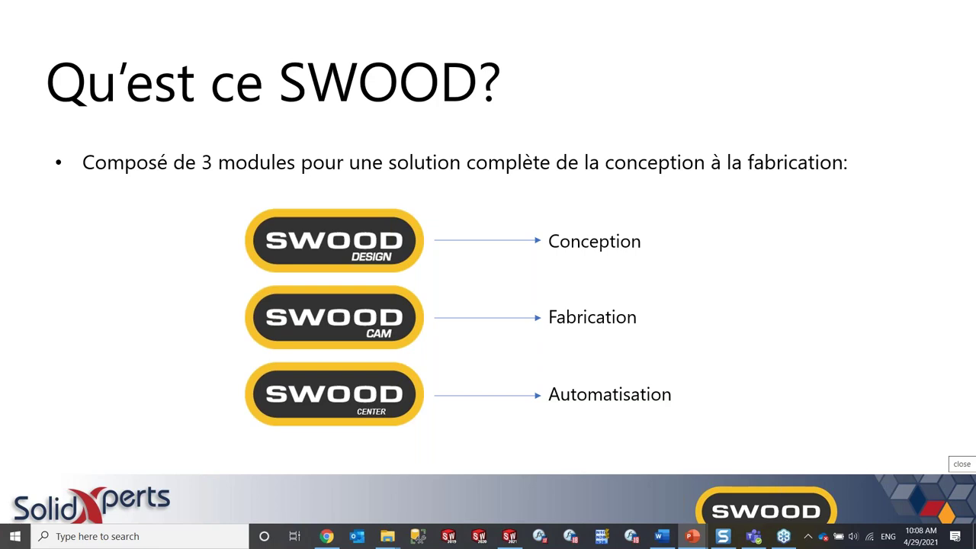
pyautogui.press('Right')
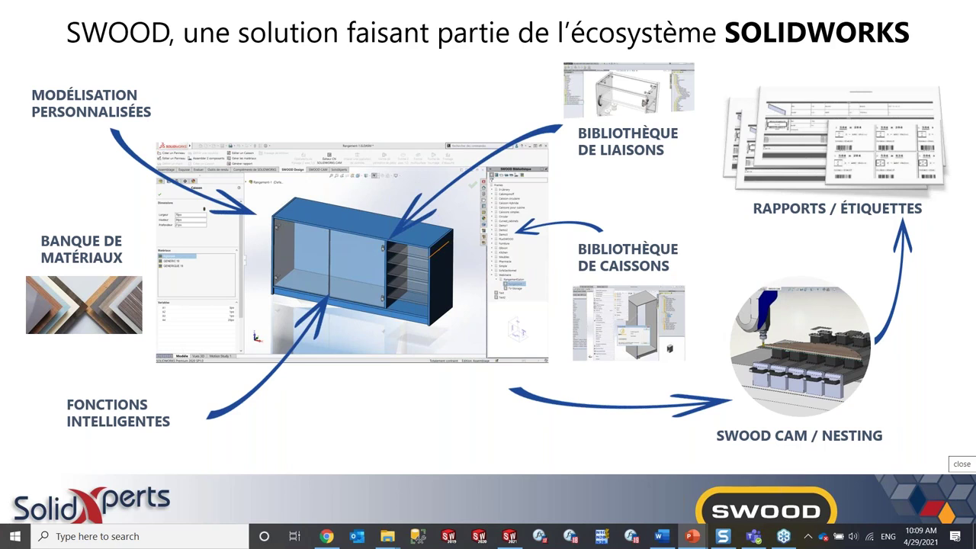
# Advance to the SWOOD DESIGN section slide.
pyautogui.press('Right')
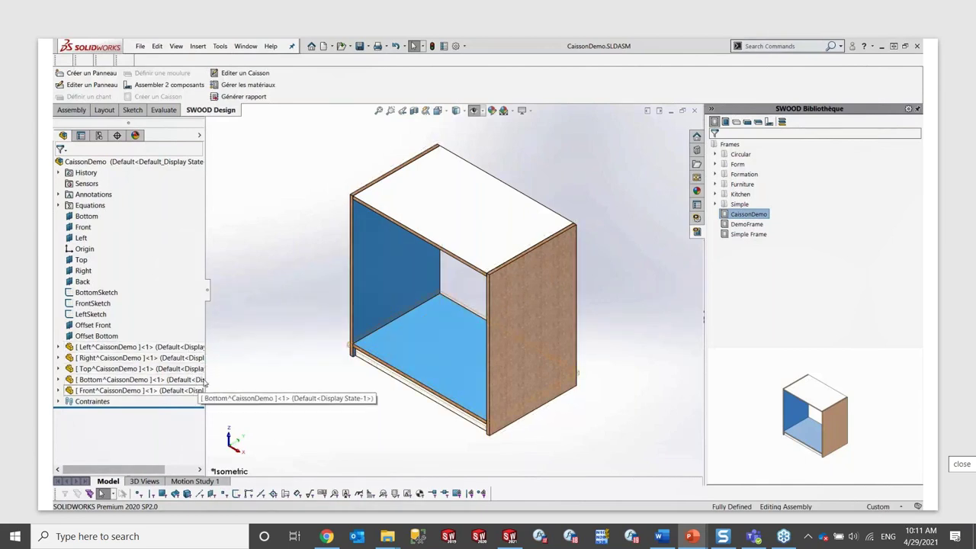
# In Editer un Caisson, set the cabinet width 500, height 500 and depth 300 mm.
pyautogui.click(265, 77)
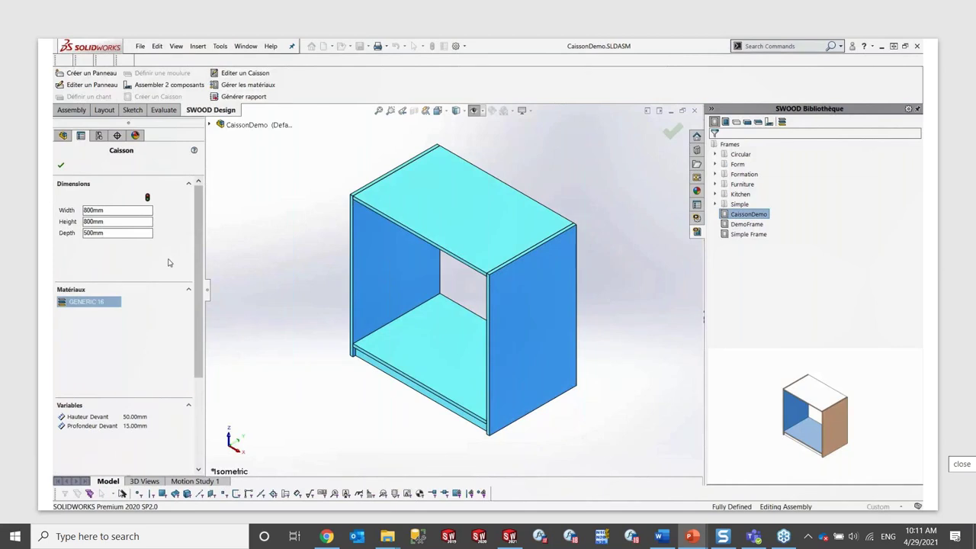
pyautogui.click(147, 212)
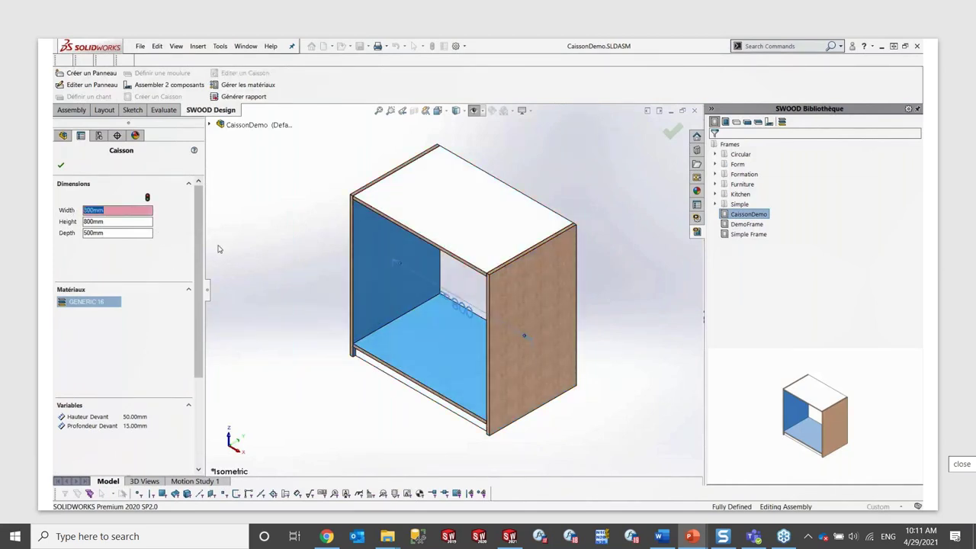
pyautogui.write('500')
pyautogui.click(81, 221)
pyautogui.write('500')
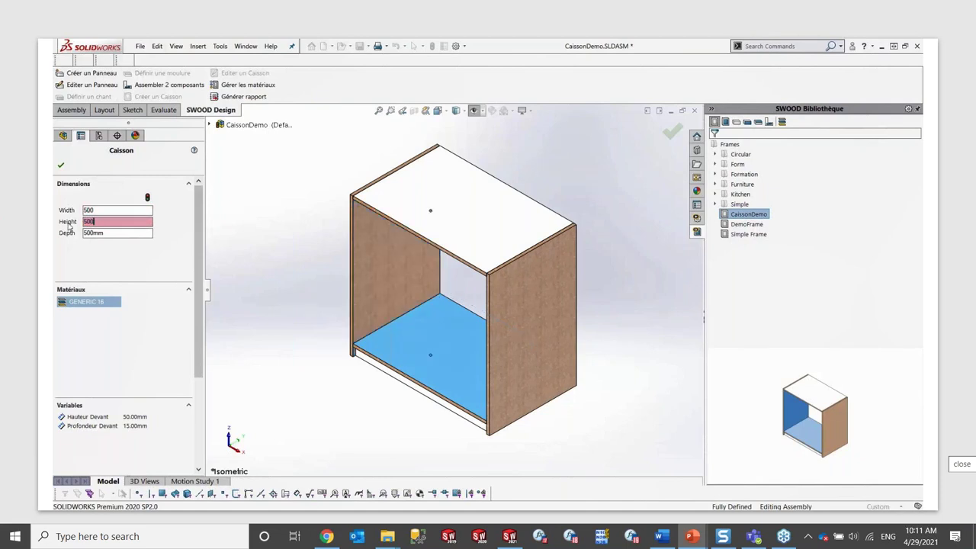
pyautogui.click(117, 233)
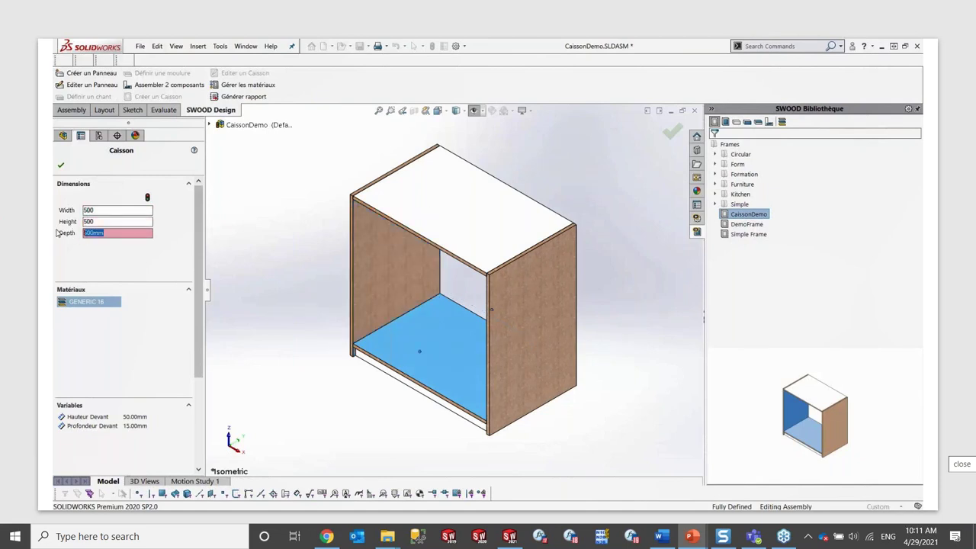
pyautogui.write('500')
pyautogui.click(148, 198)
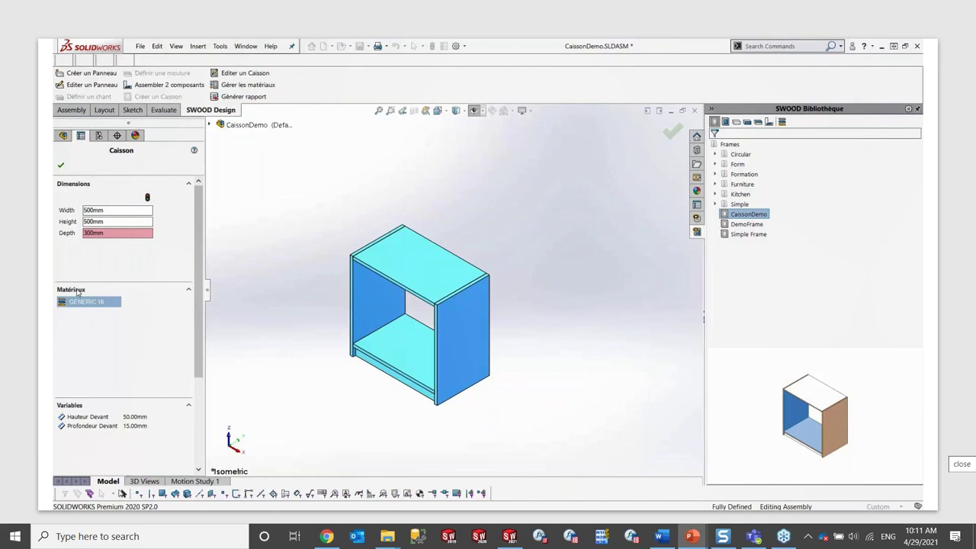
# Set Hauteur Devant to 25 mm and Profondeur Devant to 10 mm, then confirm the caisson.
pyautogui.click(136, 417)
pyautogui.click(154, 422)
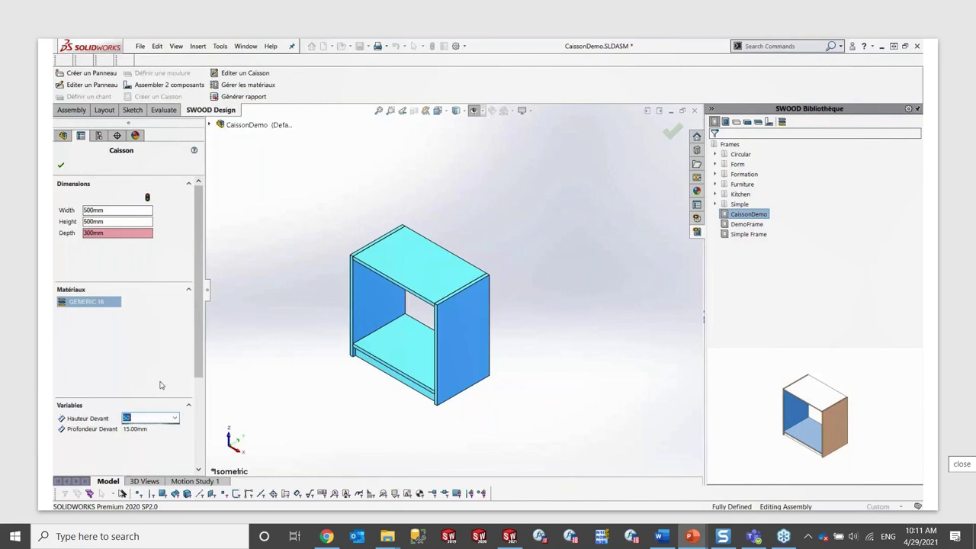
pyautogui.write('2')
pyautogui.write('5')
pyautogui.click(161, 429)
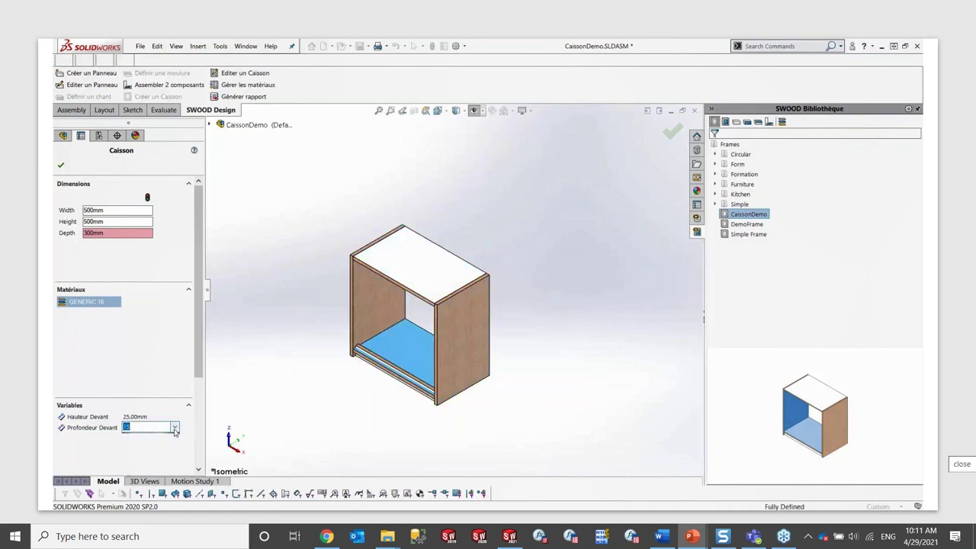
pyautogui.write('10')
pyautogui.click(261, 369)
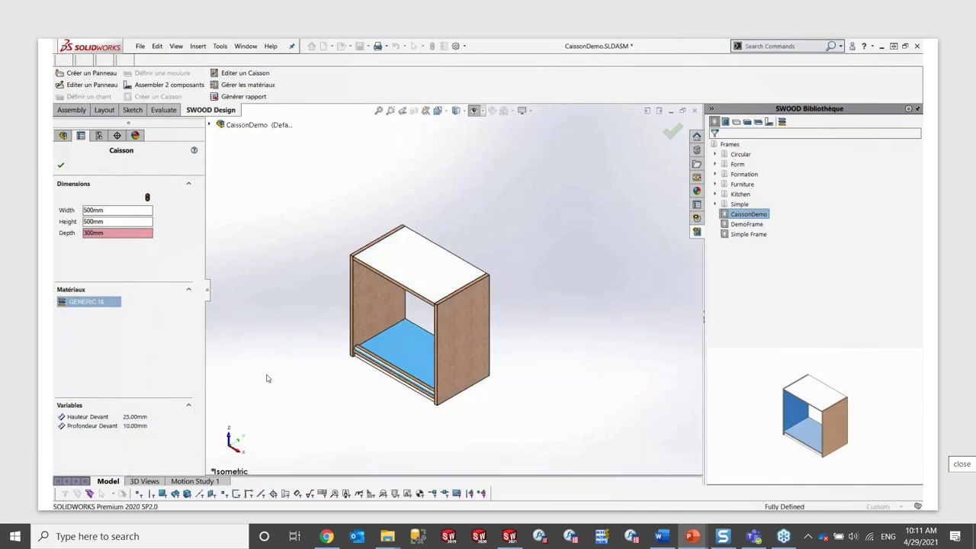
pyautogui.click(61, 164)
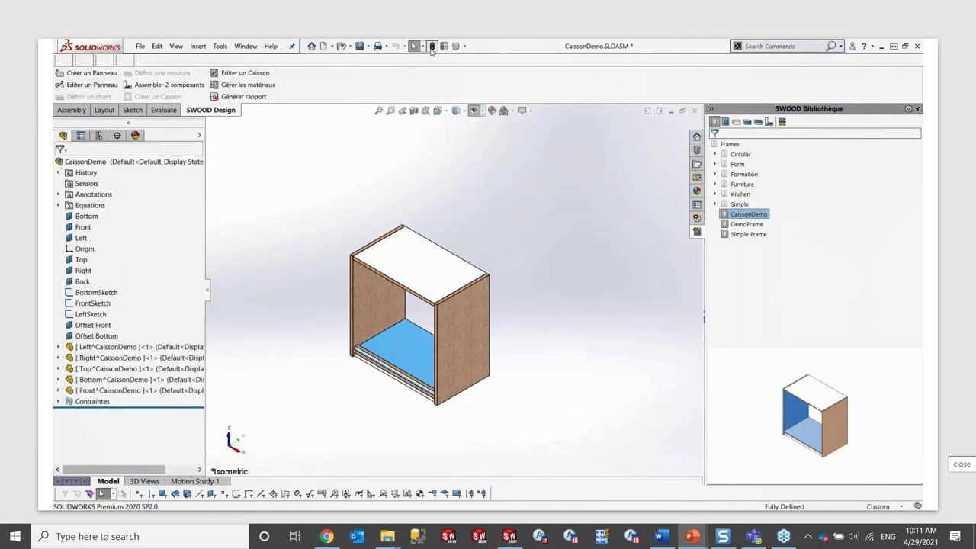
# Rebuild the cabinet and insert the Shelves SWOODBox from the SWOODBox catalogue onto its faces.
pyautogui.click(432, 48)
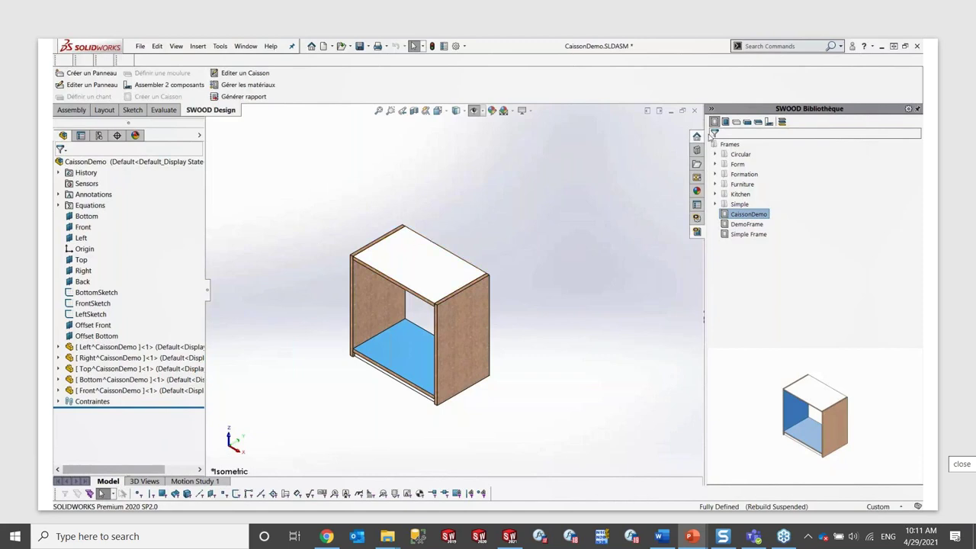
pyautogui.click(725, 122)
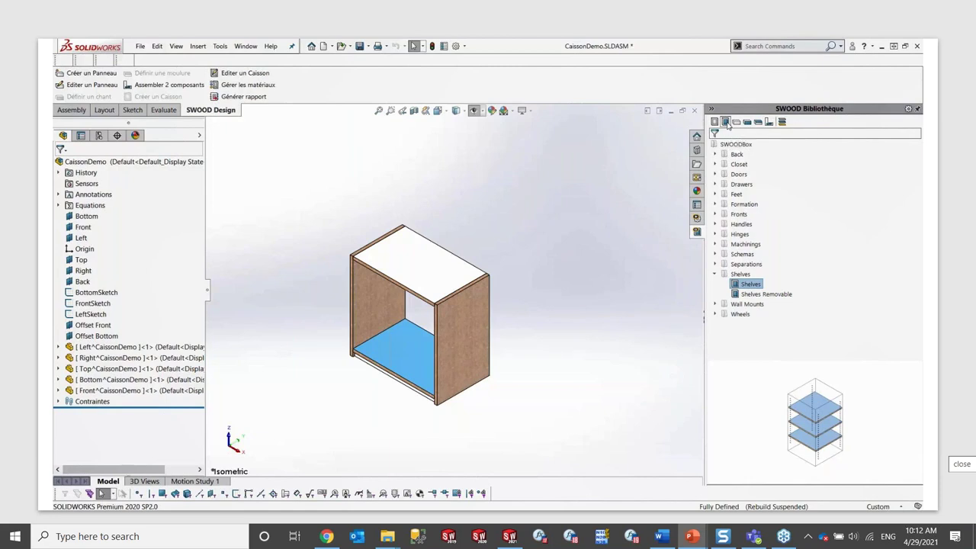
pyautogui.rightClick(744, 288)
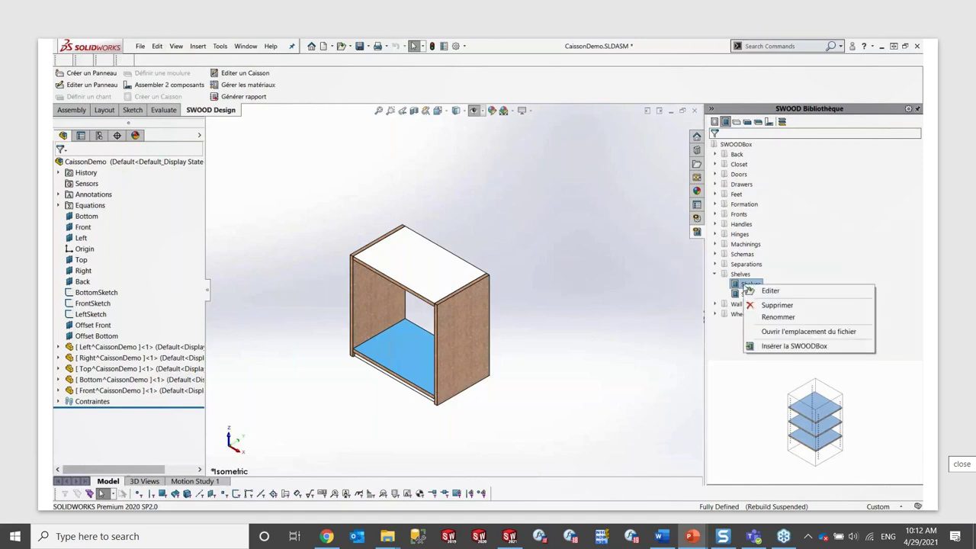
pyautogui.click(785, 347)
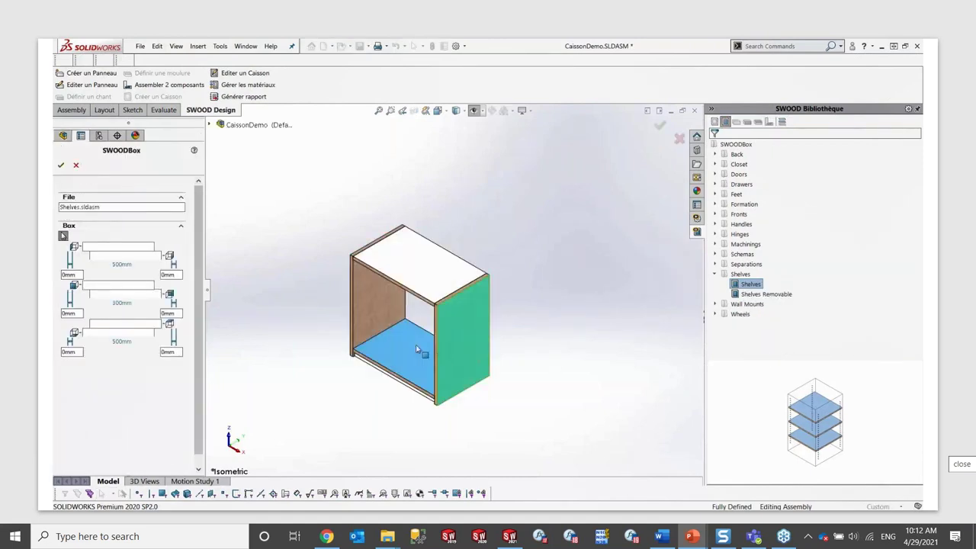
pyautogui.click(367, 323)
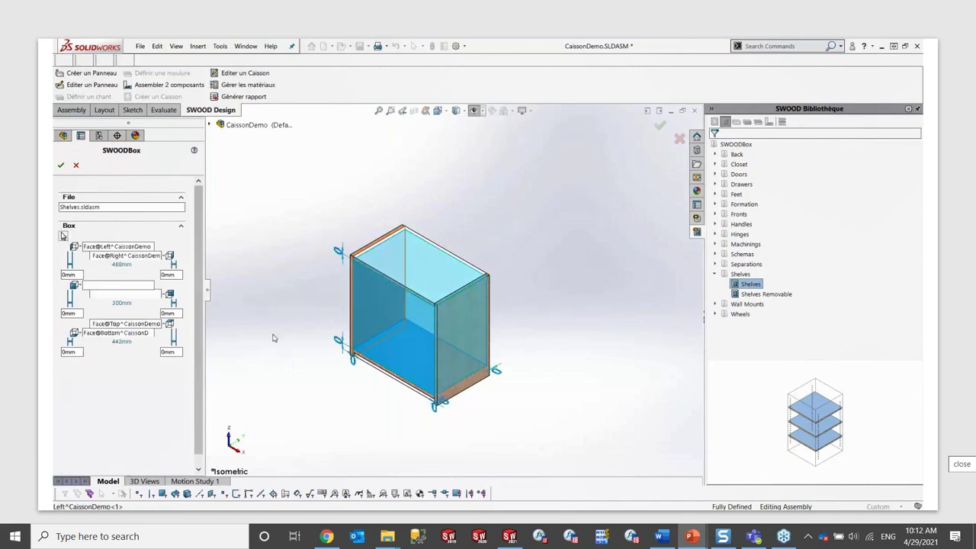
pyautogui.click(61, 165)
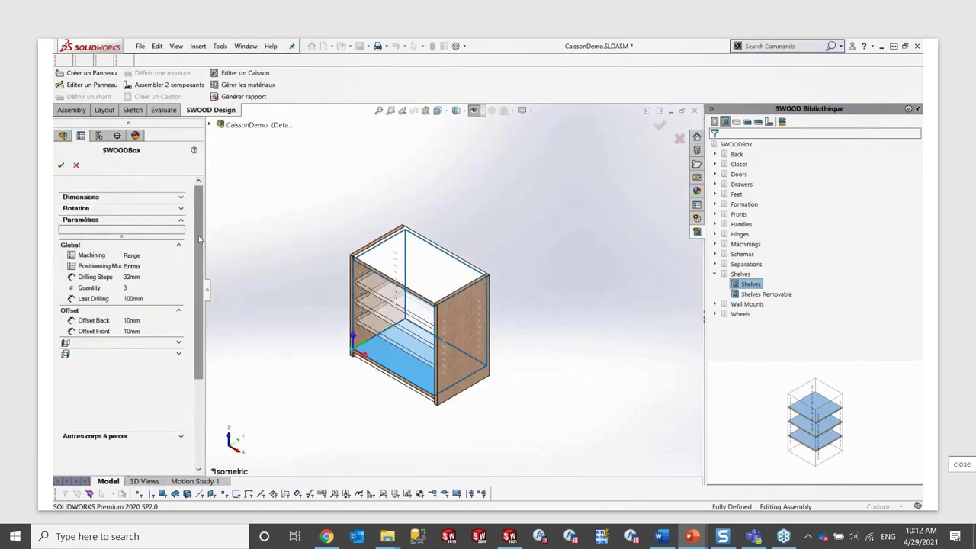
# Give the shelves box 3 Holes machining, Centered positioning and quantity 2, then confirm.
pyautogui.click(170, 255)
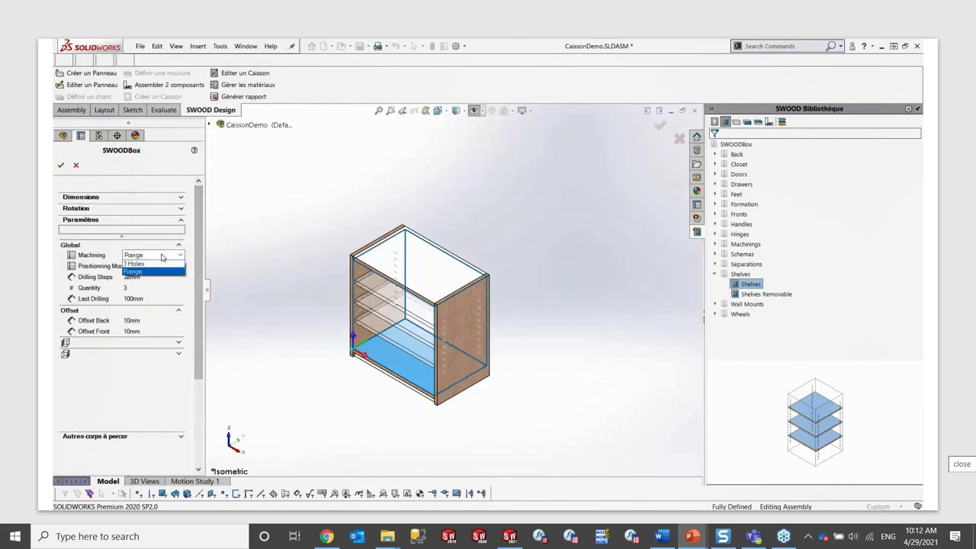
pyautogui.click(161, 265)
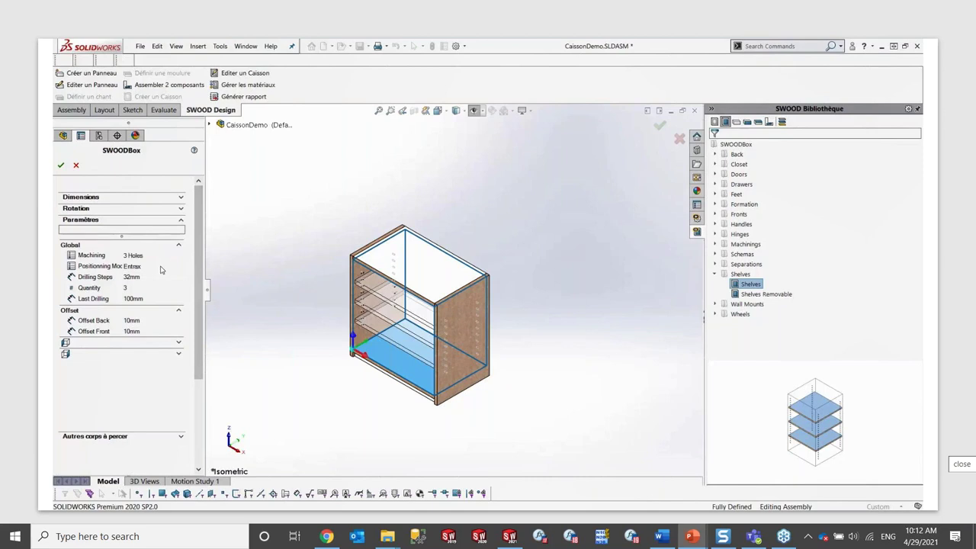
pyautogui.click(161, 267)
pyautogui.click(152, 276)
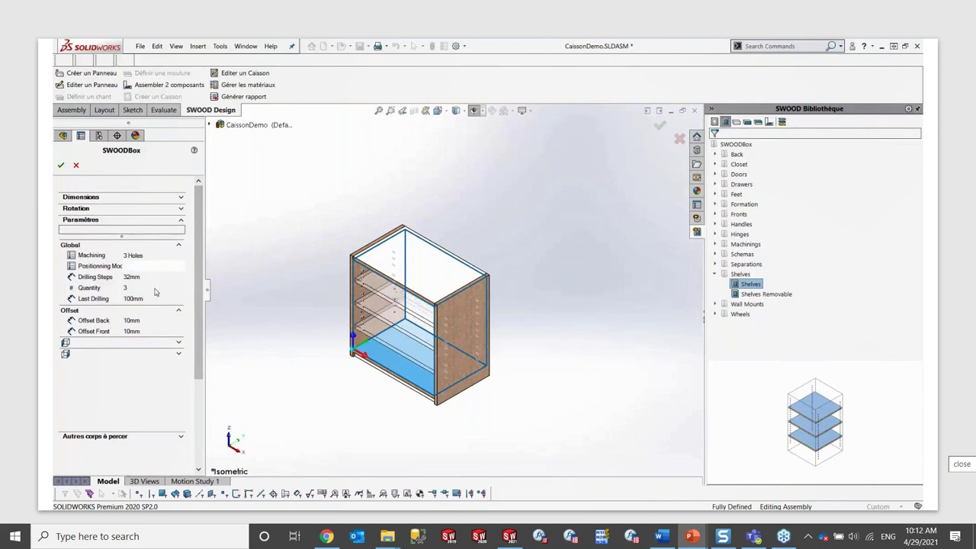
pyautogui.click(157, 288)
pyautogui.write('4')
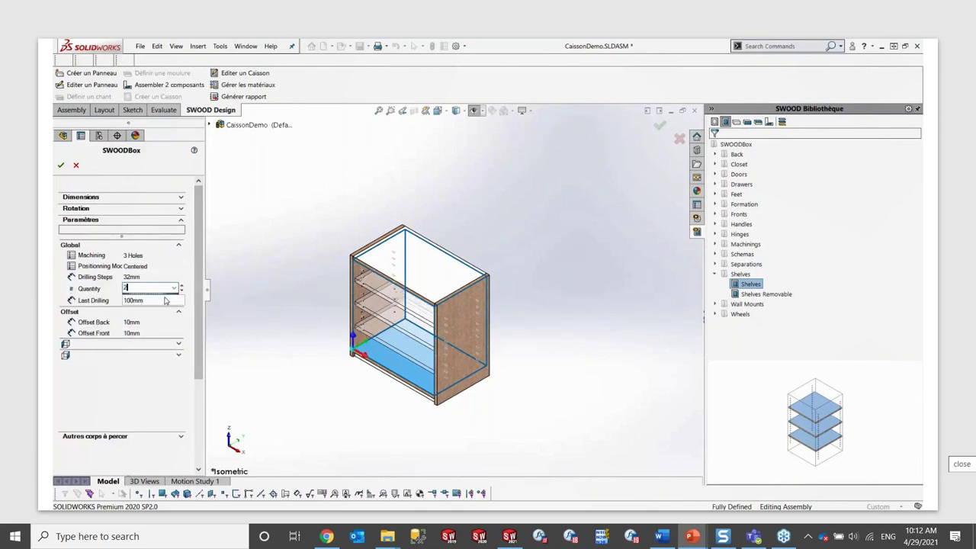
pyautogui.press('Return')
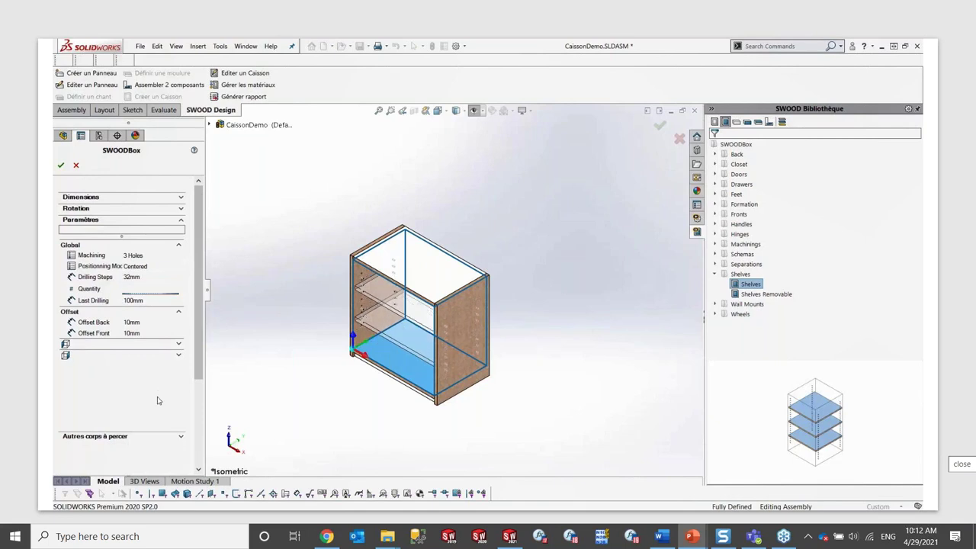
pyautogui.click(61, 166)
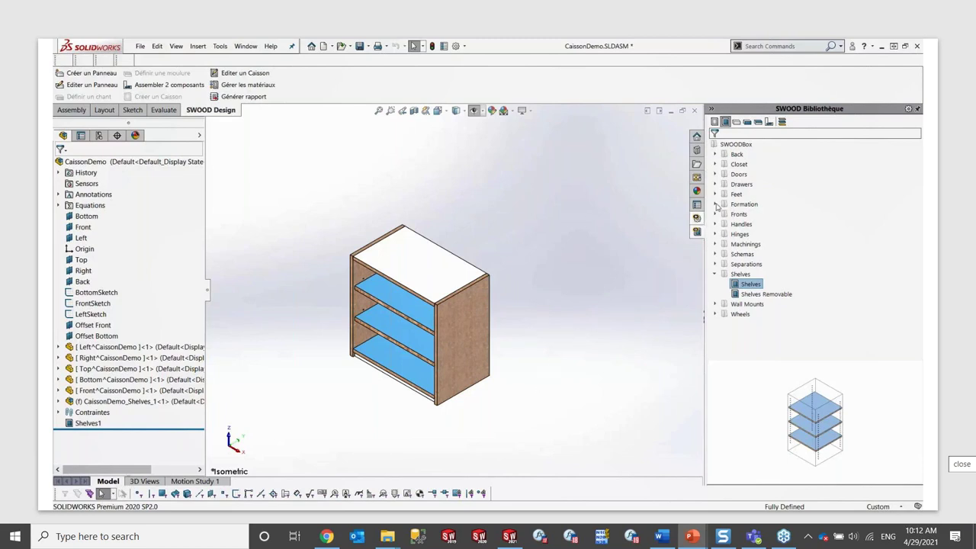
# Apply Generic EB 0.8mm from the Chants library to the side, top, bottom and shelf front edges.
pyautogui.click(748, 123)
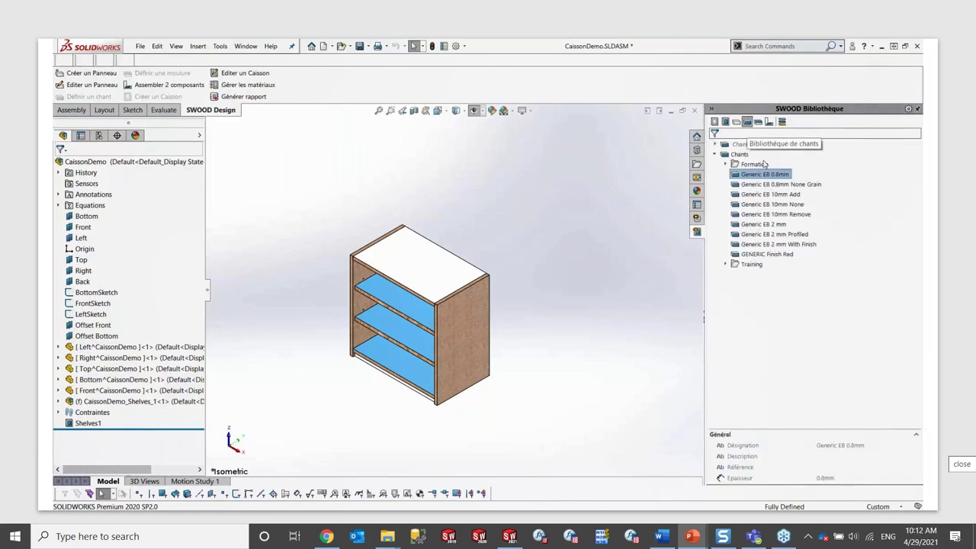
pyautogui.click(459, 295)
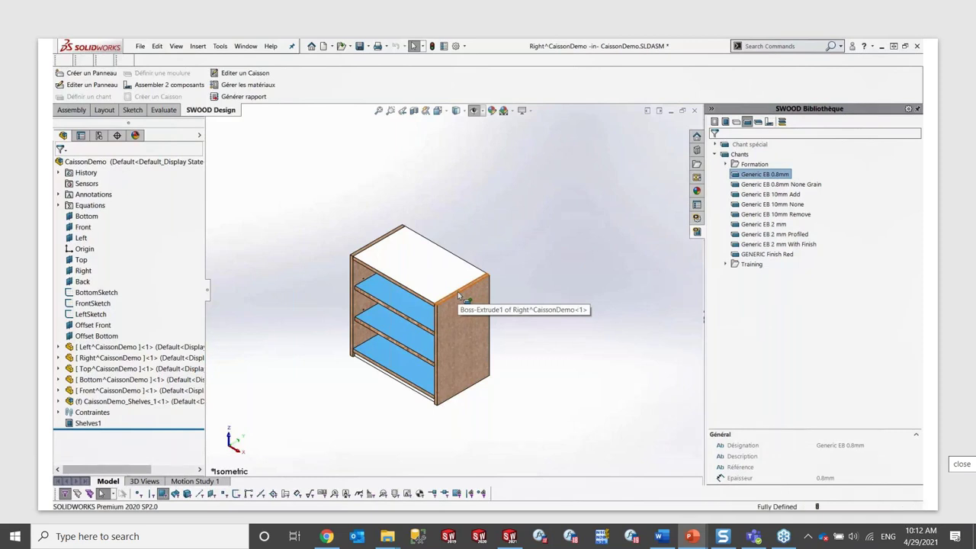
pyautogui.moveTo(747, 179); pyautogui.dragTo(365, 255)
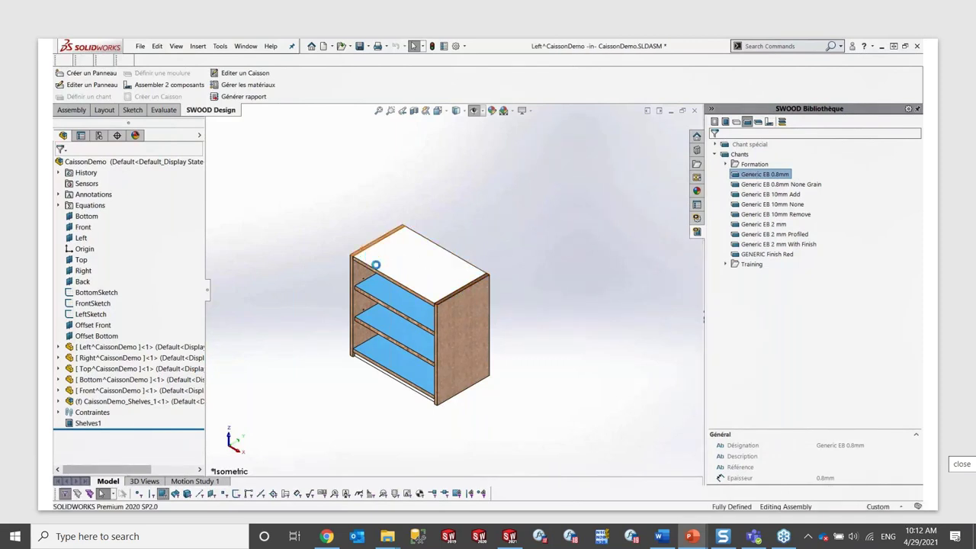
pyautogui.scroll(-2, 393, 338)
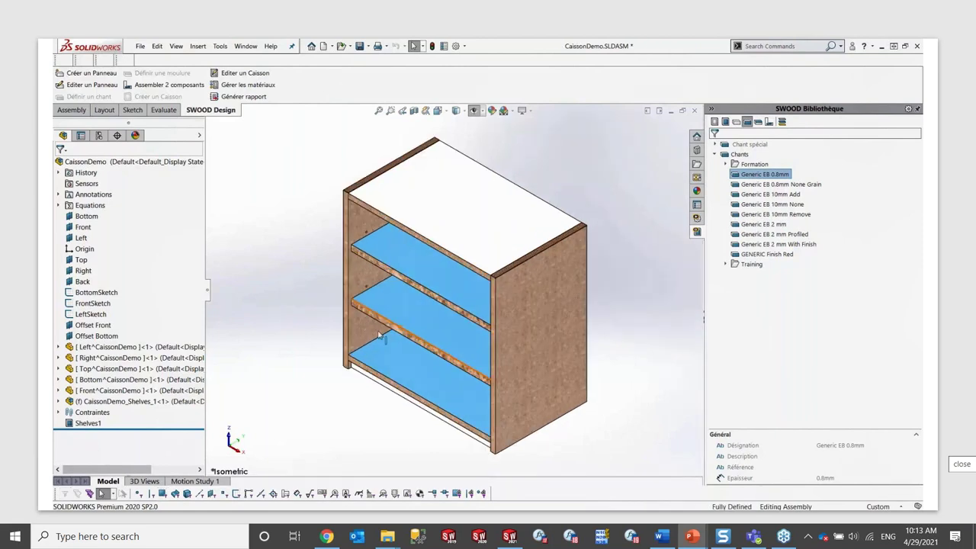
pyautogui.scroll(-2, 458, 305)
pyautogui.moveTo(761, 180); pyautogui.dragTo(510, 297)
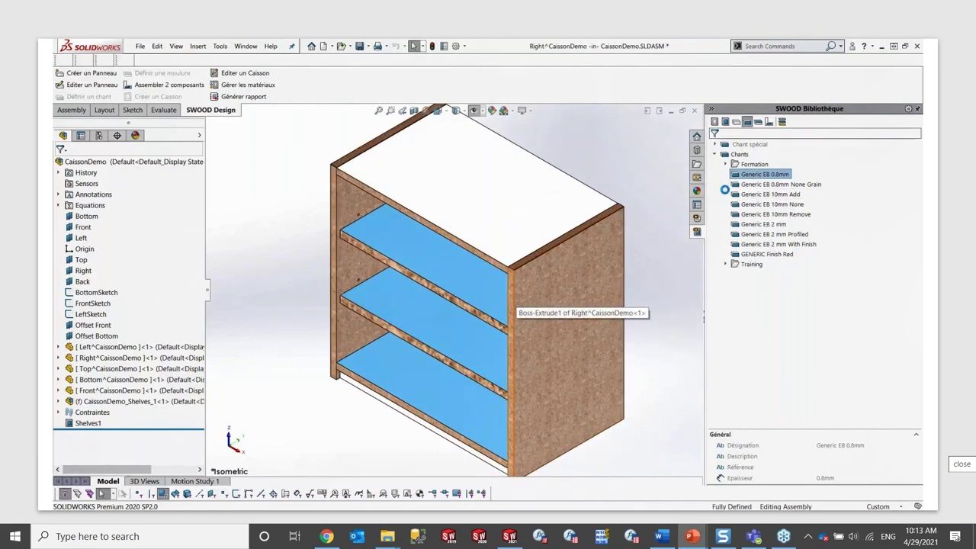
pyautogui.moveTo(759, 177); pyautogui.dragTo(358, 246)
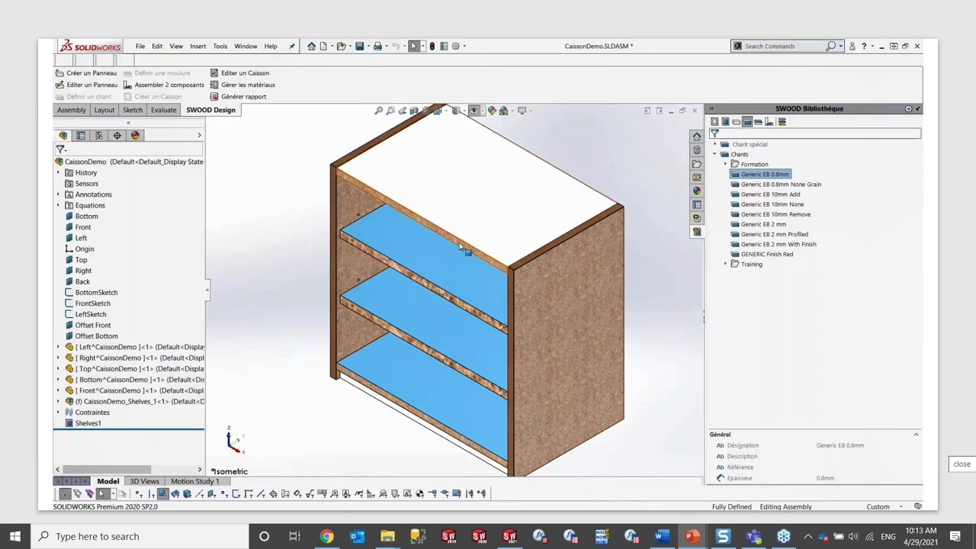
pyautogui.moveTo(608, 217); pyautogui.dragTo(505, 244)
pyautogui.moveTo(759, 177); pyautogui.dragTo(404, 406)
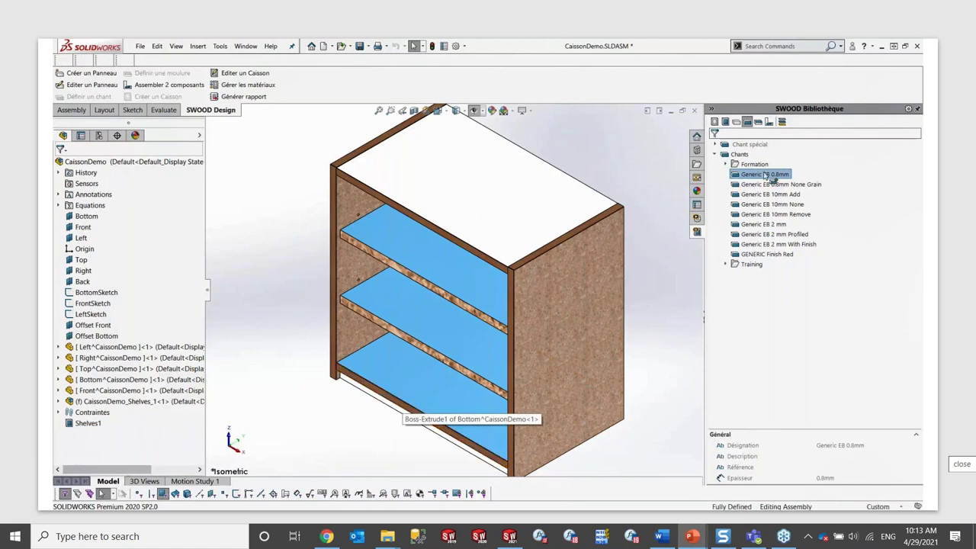
pyautogui.moveTo(763, 174); pyautogui.dragTo(430, 288)
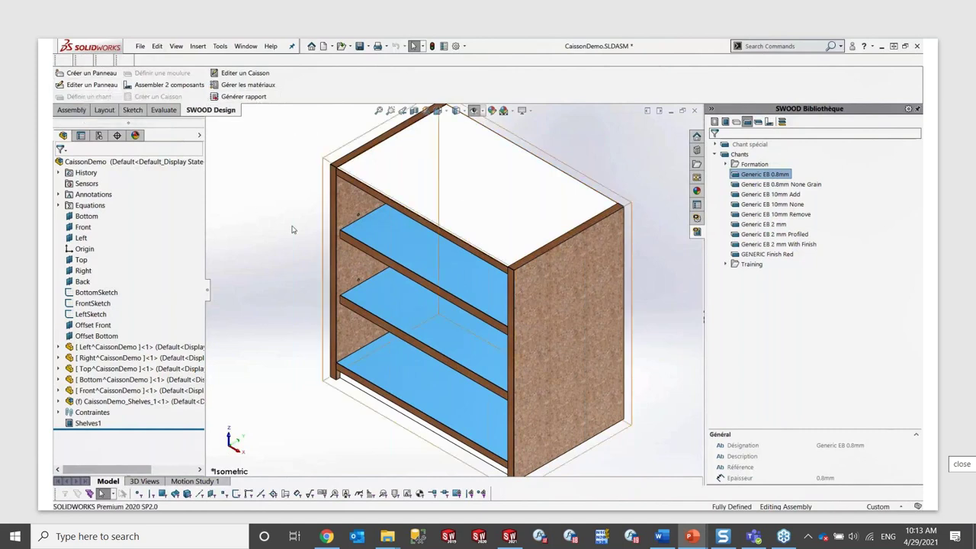
pyautogui.click(534, 314)
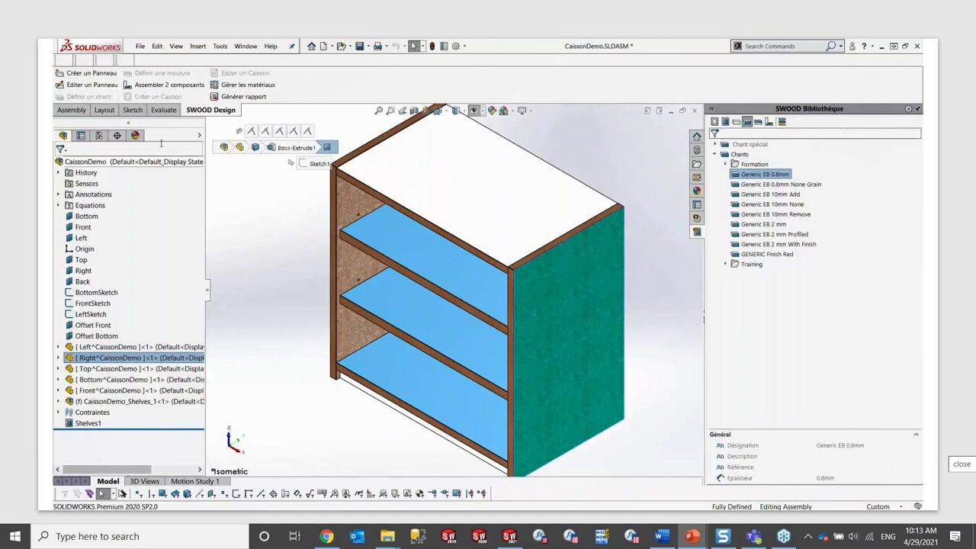
pyautogui.click(92, 84)
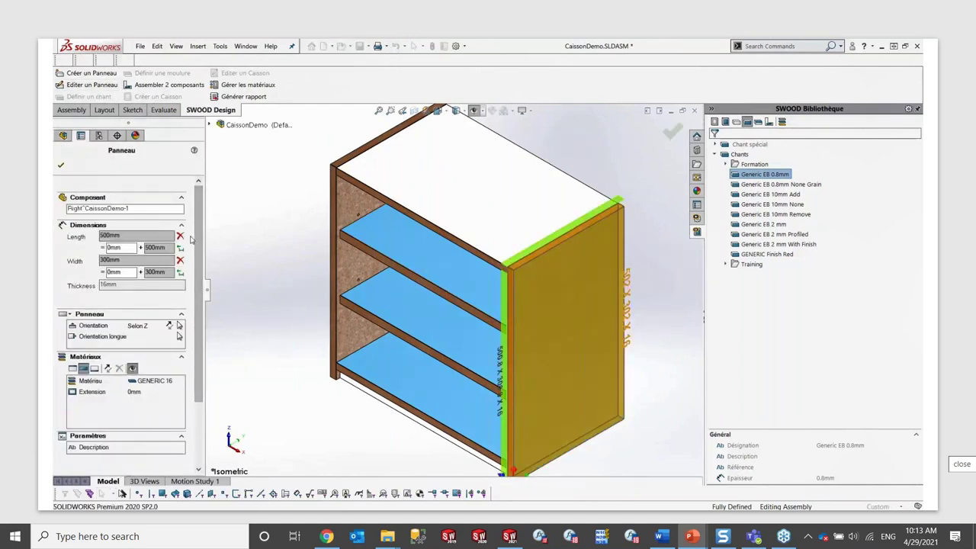
pyautogui.moveTo(196, 251); pyautogui.dragTo(195, 316)
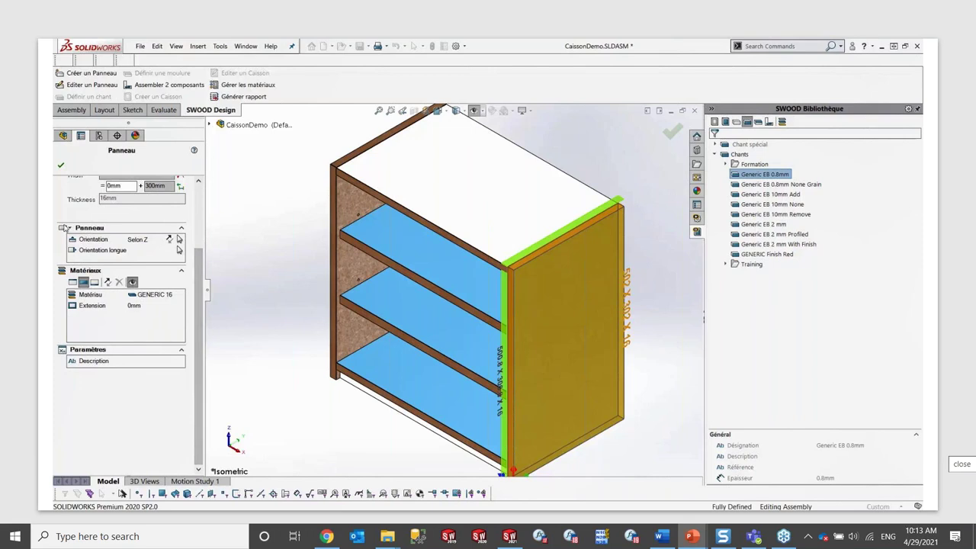
pyautogui.click(61, 165)
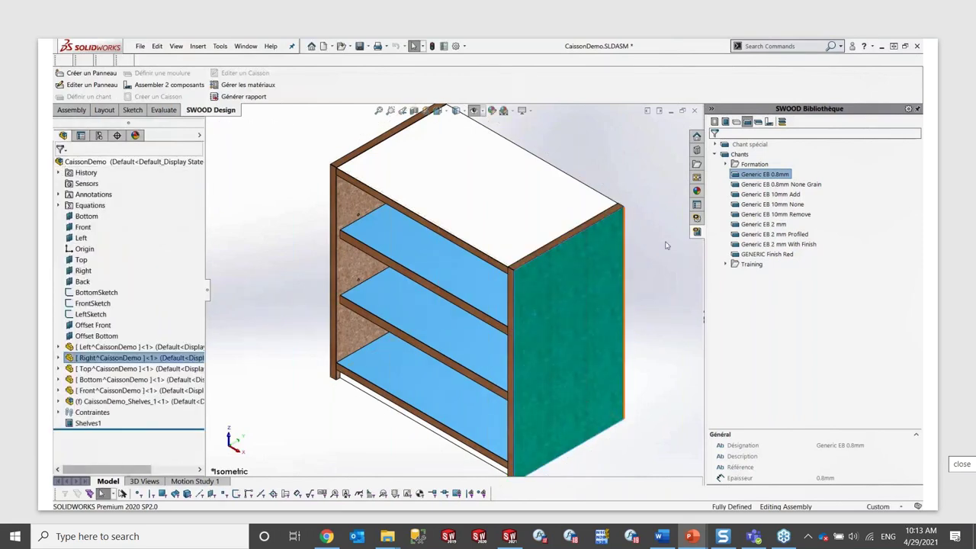
# In the joints library, expand TRAINING > FORMATION and open Répétition T&R with Editer.
pyautogui.click(769, 123)
pyautogui.rightClick(769, 124)
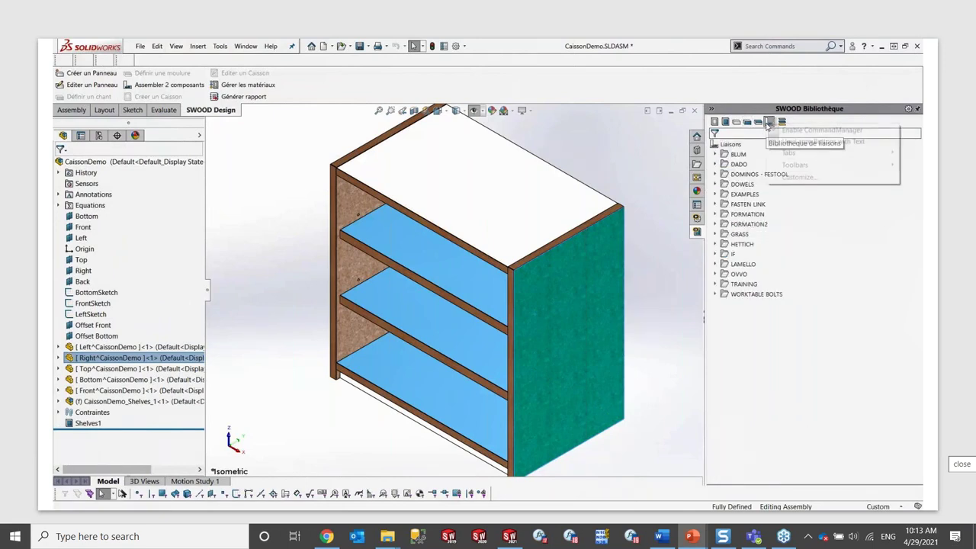
pyautogui.click(788, 245)
pyautogui.doubleClick(727, 284)
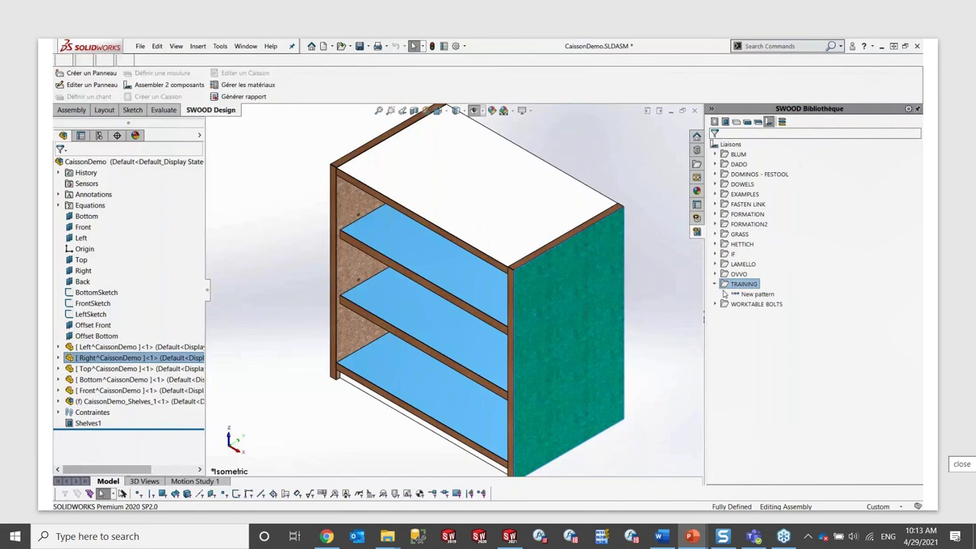
pyautogui.click(717, 216)
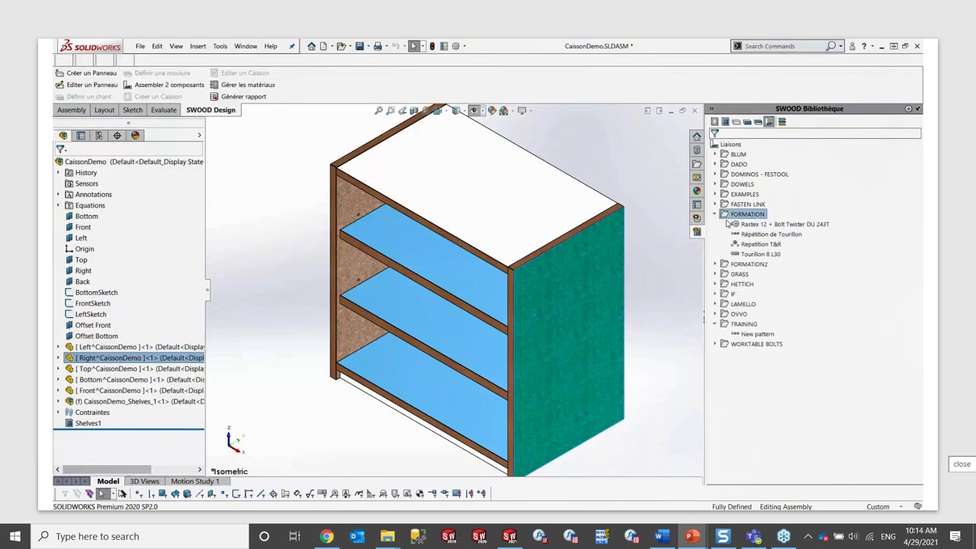
pyautogui.click(761, 244)
pyautogui.rightClick(762, 245)
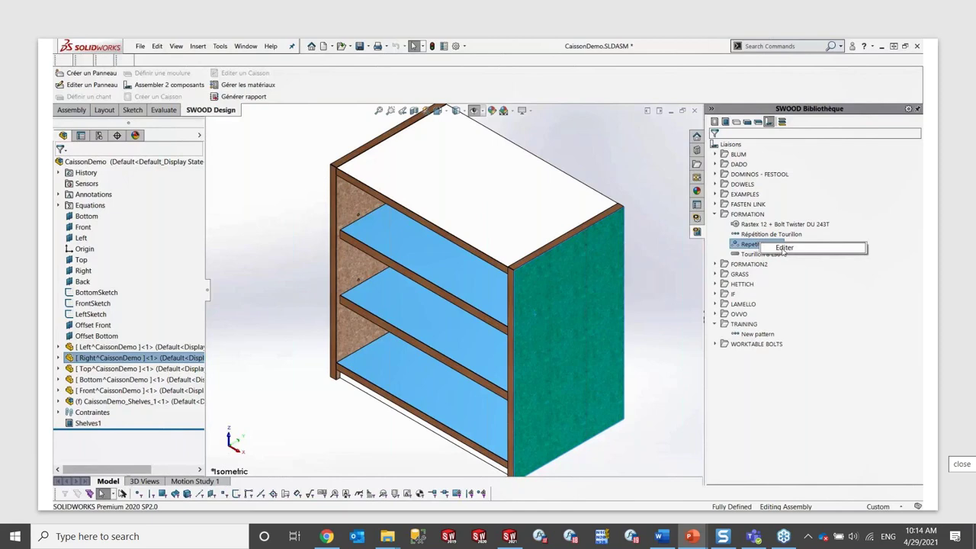
pyautogui.click(784, 247)
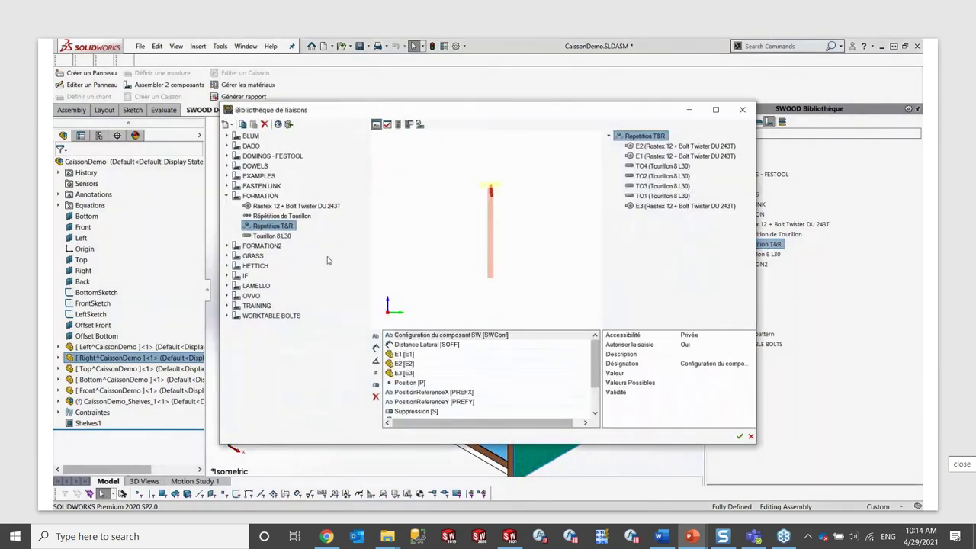
# Review the Répétition T&R joint types and SI/ALORS condition script, then save the joint library.
pyautogui.click(227, 124)
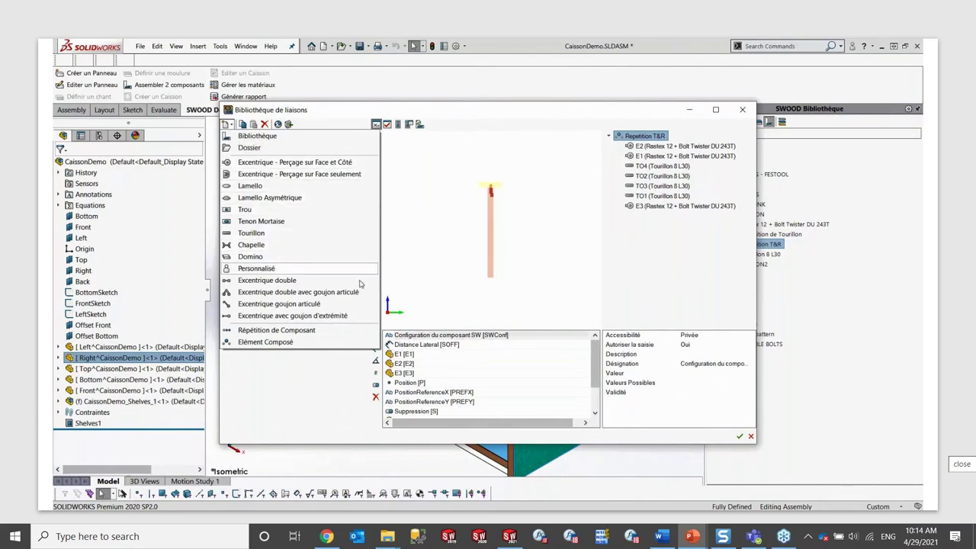
pyautogui.click(355, 365)
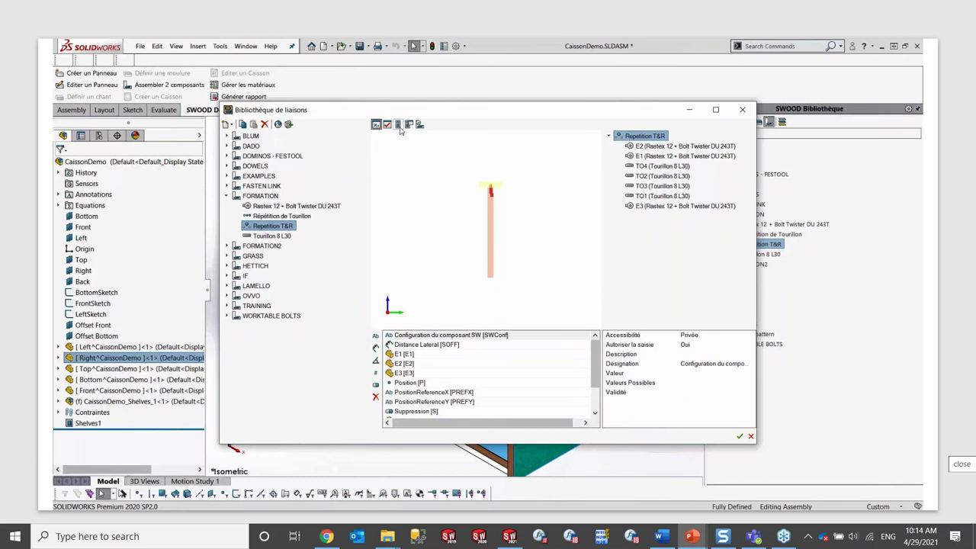
pyautogui.click(398, 125)
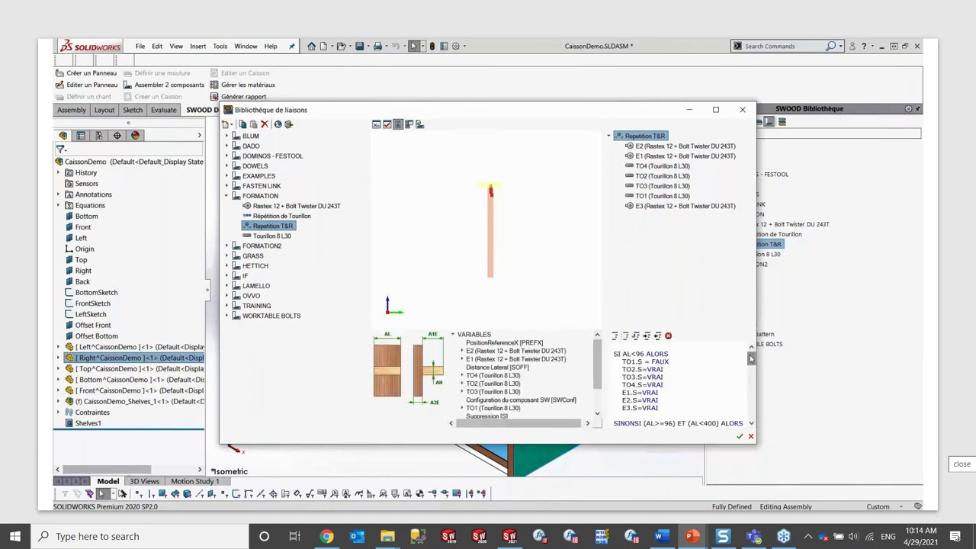
pyautogui.moveTo(751, 357); pyautogui.dragTo(749, 413)
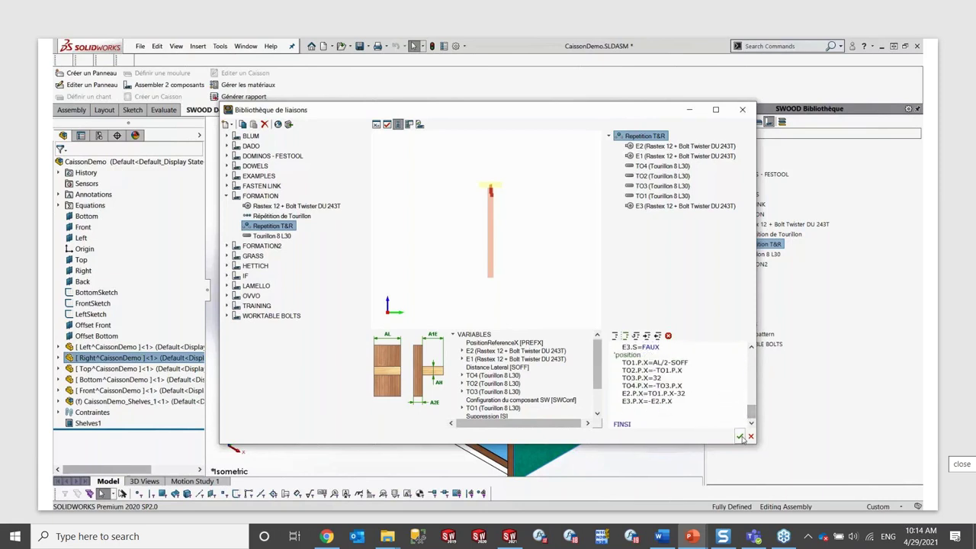
pyautogui.click(741, 438)
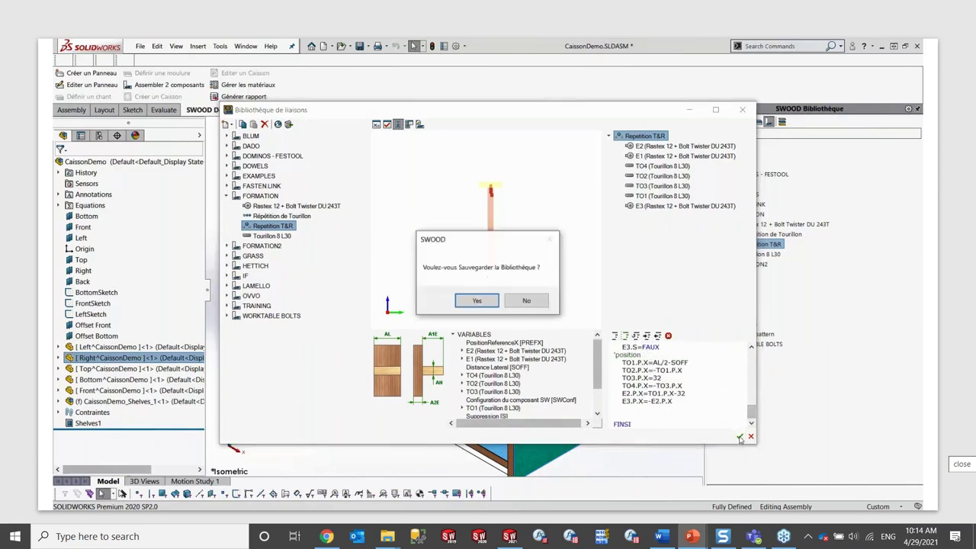
pyautogui.click(486, 305)
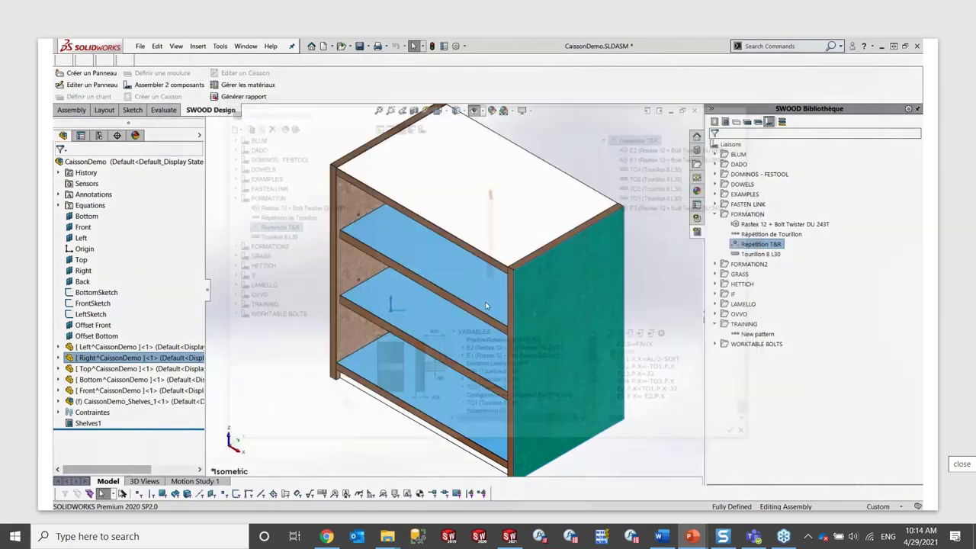
# Make the cabinet's right side panel transparent and place the Répétition T&R joint on the top panel edge.
pyautogui.click(611, 264)
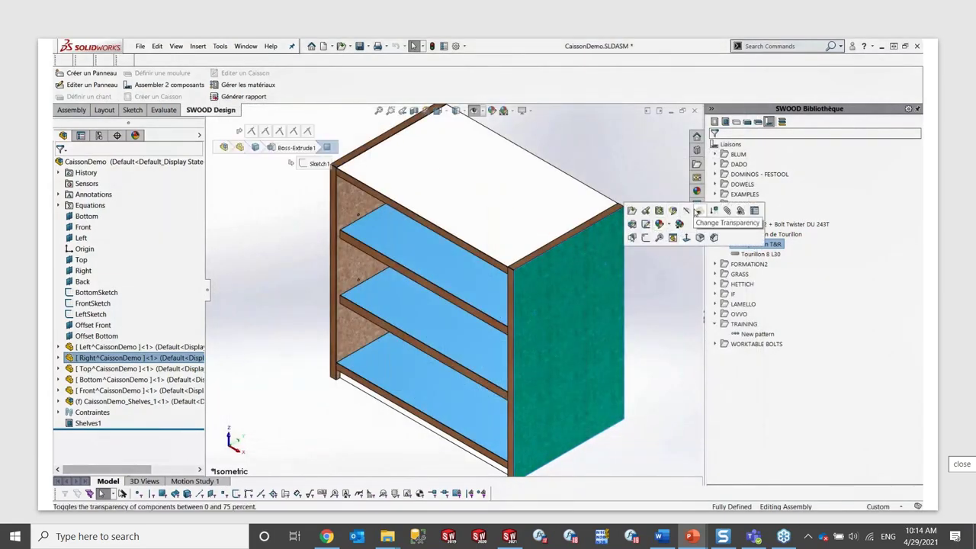
pyautogui.click(668, 221)
pyautogui.click(650, 250)
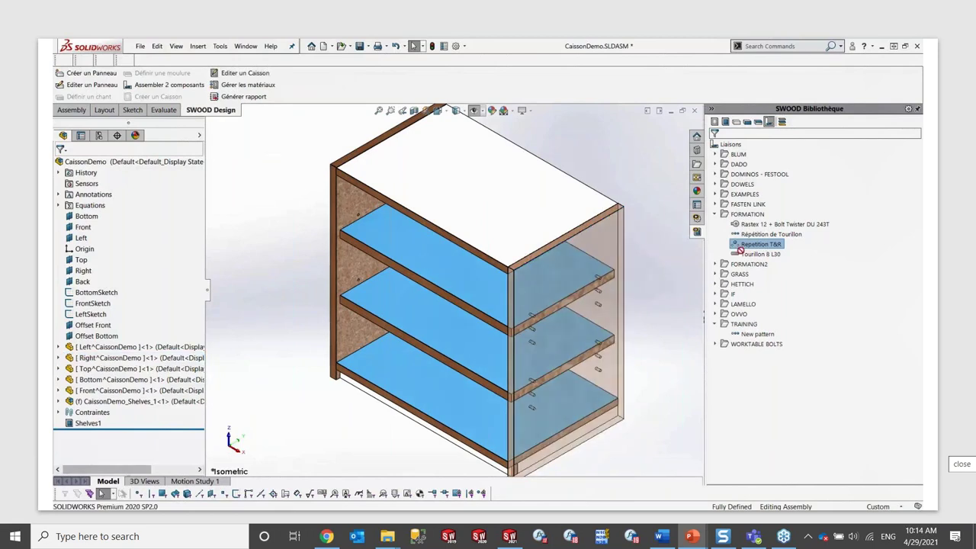
pyautogui.moveTo(740, 250); pyautogui.dragTo(568, 242)
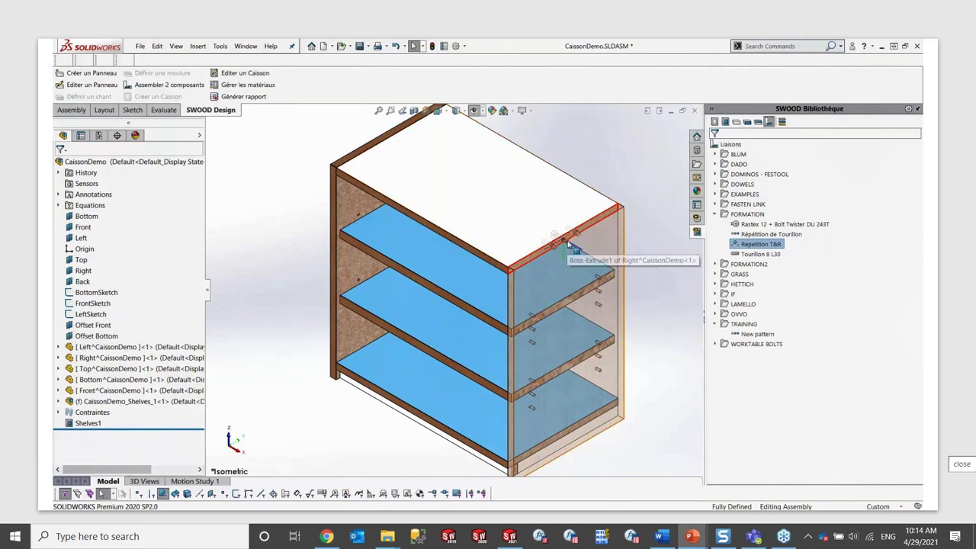
# Apply Répétition T&R joints on the top/right and bottom/right panel edges, creating Liaison1 and Liaison2.
pyautogui.moveTo(568, 243)
pyautogui.mouseDown()
pyautogui.moveTo(597, 286)
pyautogui.moveTo(633, 305)
pyautogui.mouseUp()
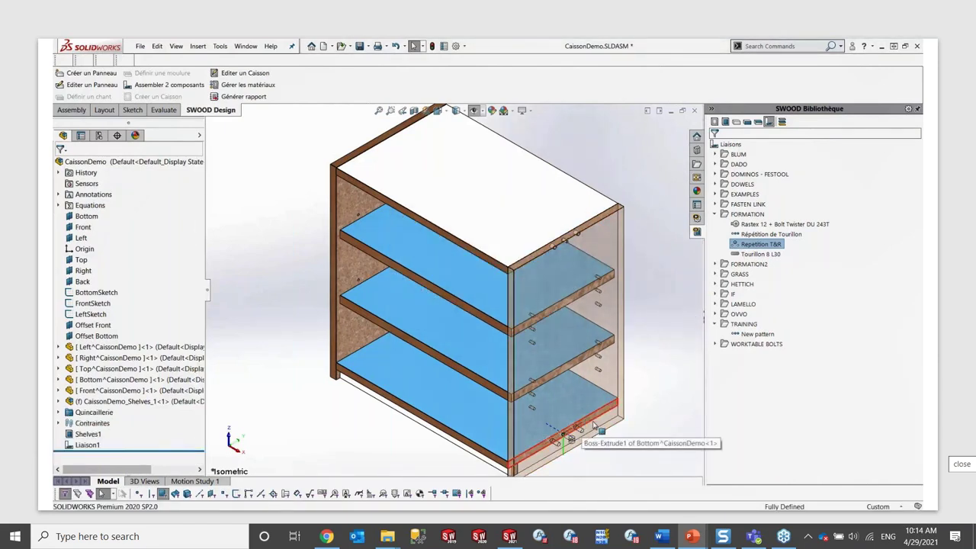
pyautogui.click(596, 425)
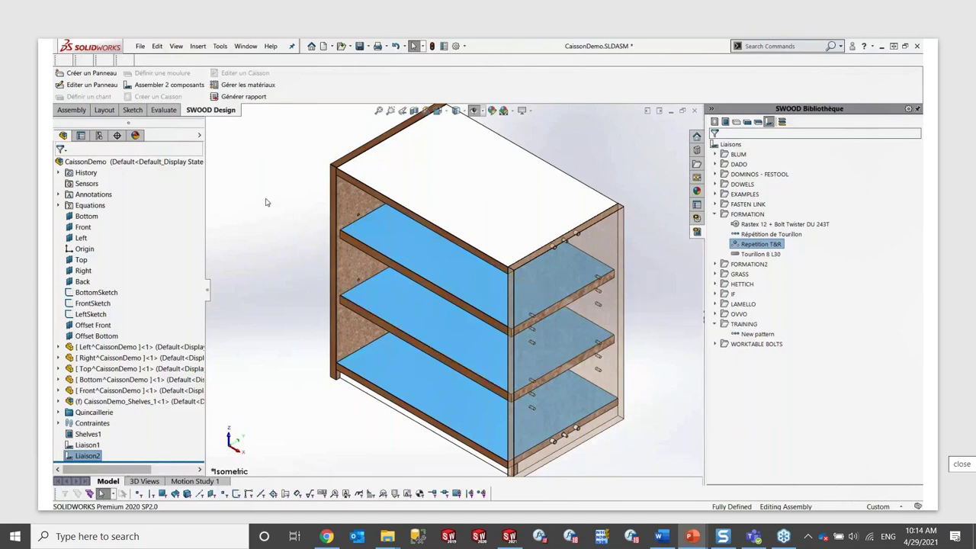
# Change the CaissonDemo cabinet depth to 900 mm in Editer un Caisson and fit the cabinet in view.
pyautogui.click(220, 142)
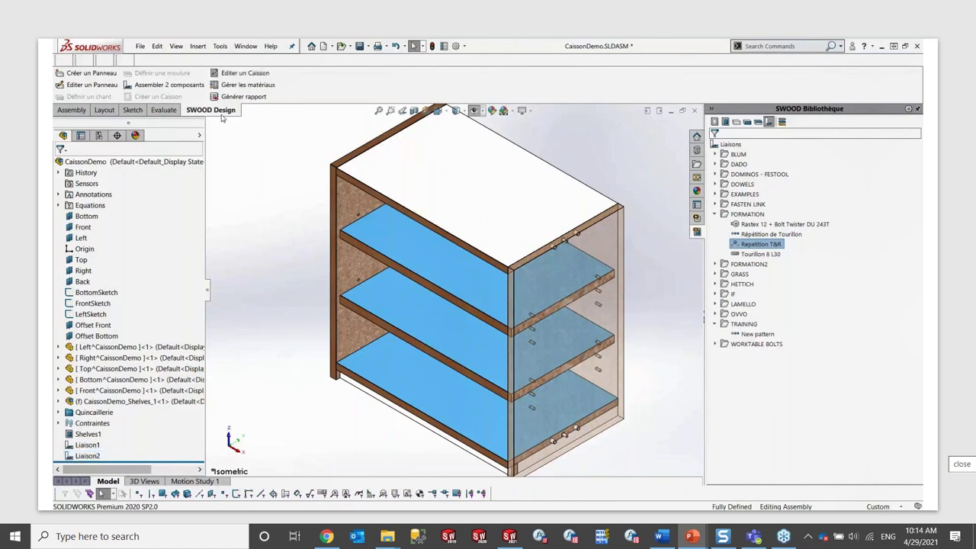
pyautogui.click(242, 72)
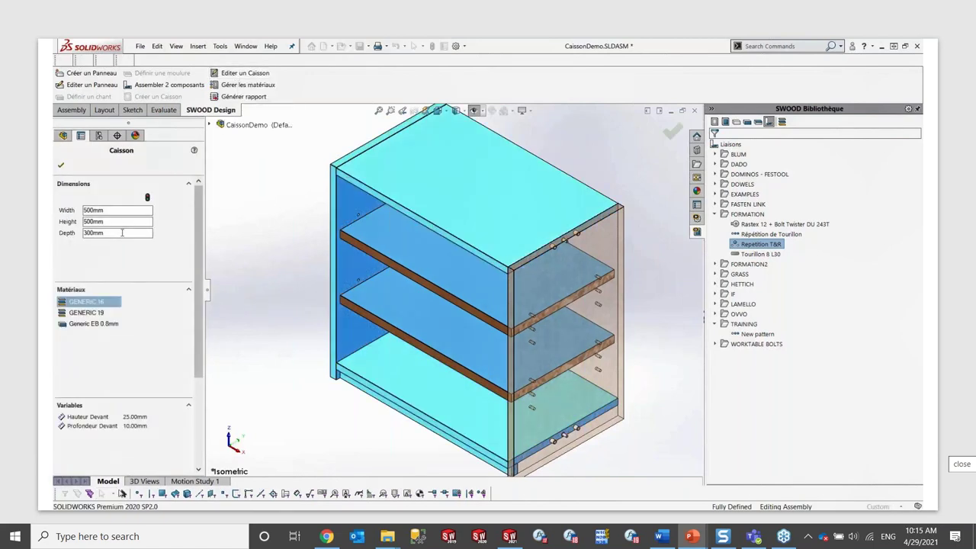
pyautogui.moveTo(122, 232); pyautogui.dragTo(77, 232)
pyautogui.write('400')
pyautogui.press('Return')
pyautogui.write('900')
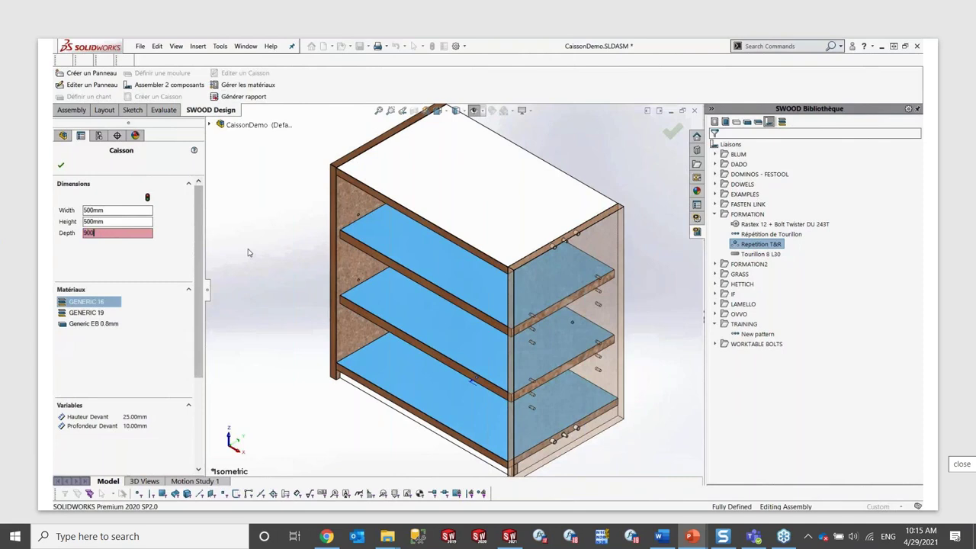
pyautogui.press('Return')
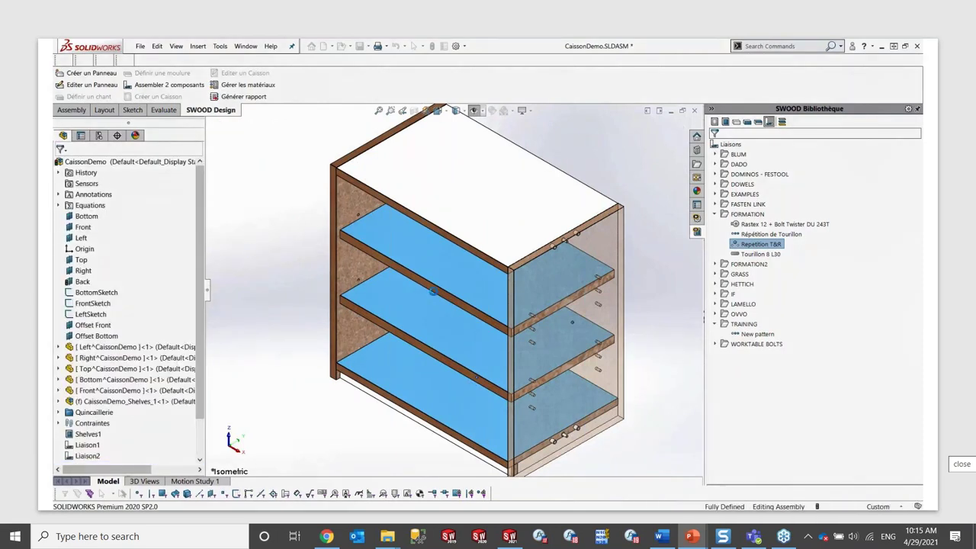
pyautogui.press('f')
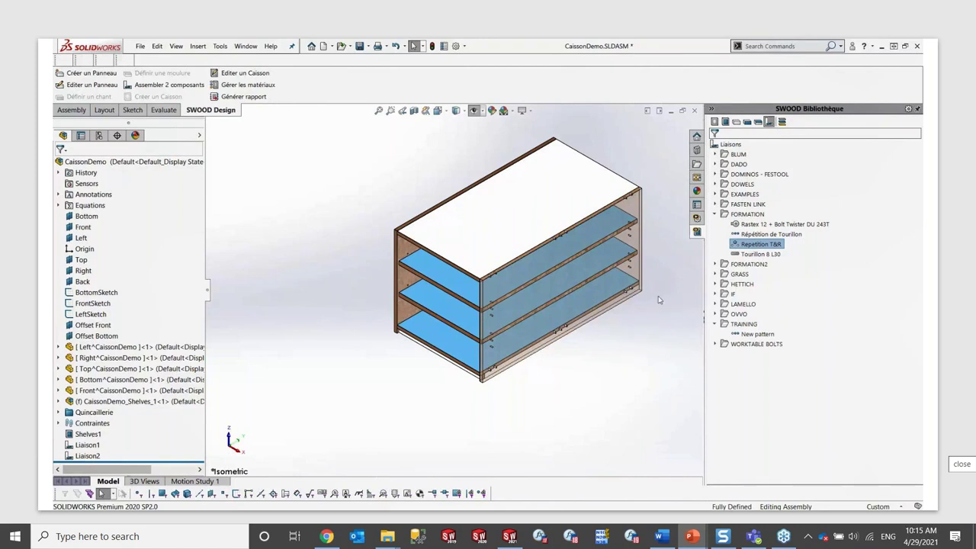
# Toggle the right side panel's transparency so it is opaque again.
pyautogui.click(631, 275)
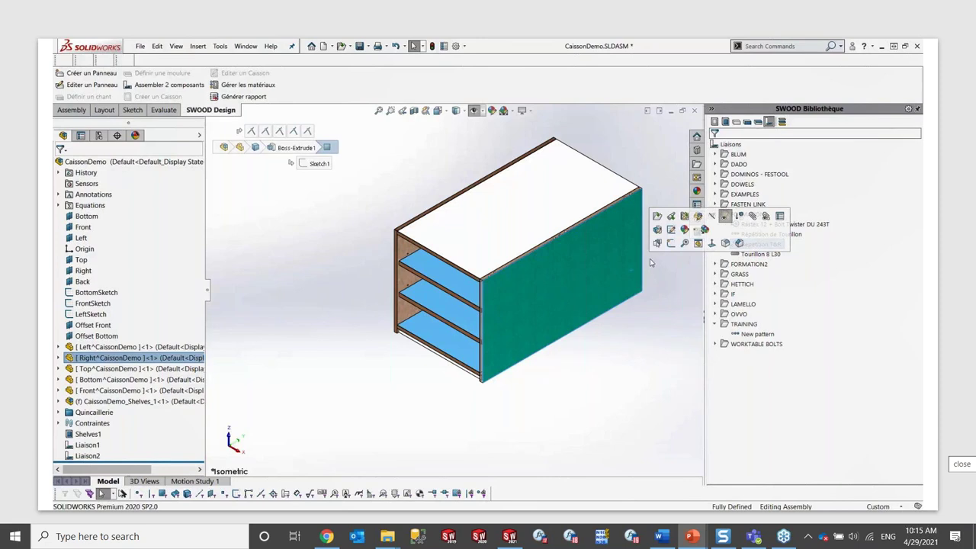
pyautogui.click(725, 217)
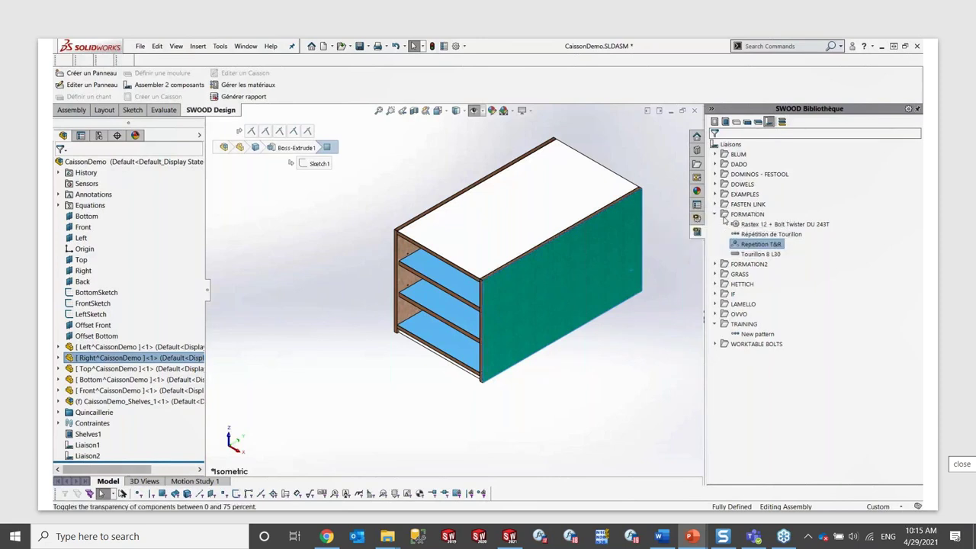
pyautogui.click(782, 122)
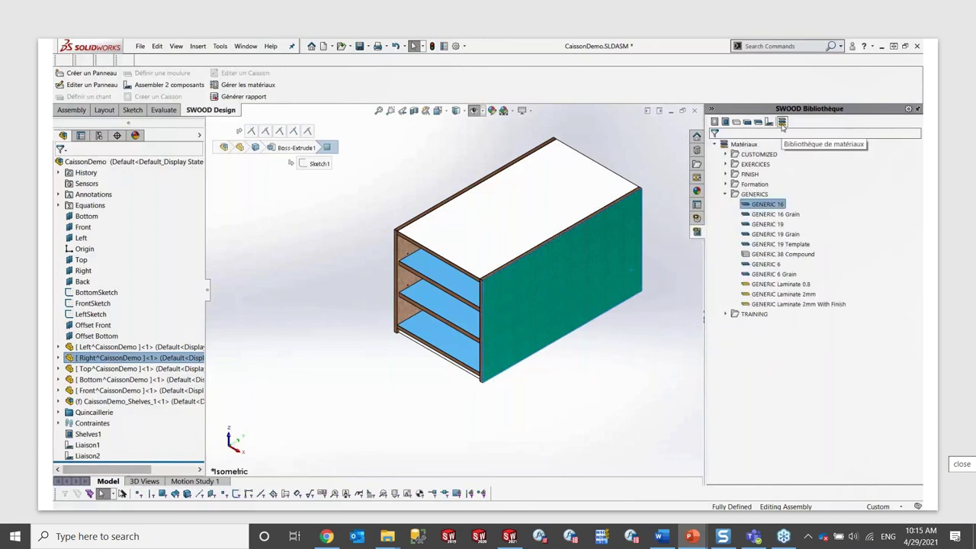
# Edit GENERIC 16 Grain from the Matériaux library, keeping type Panneau and reviewing thickness and cost.
pyautogui.click(773, 217)
pyautogui.rightClick(773, 216)
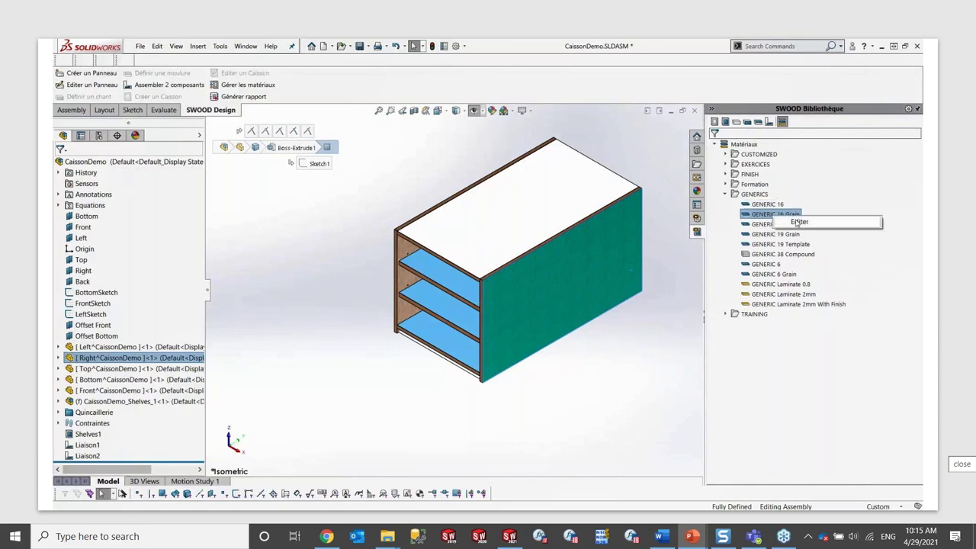
pyautogui.click(799, 221)
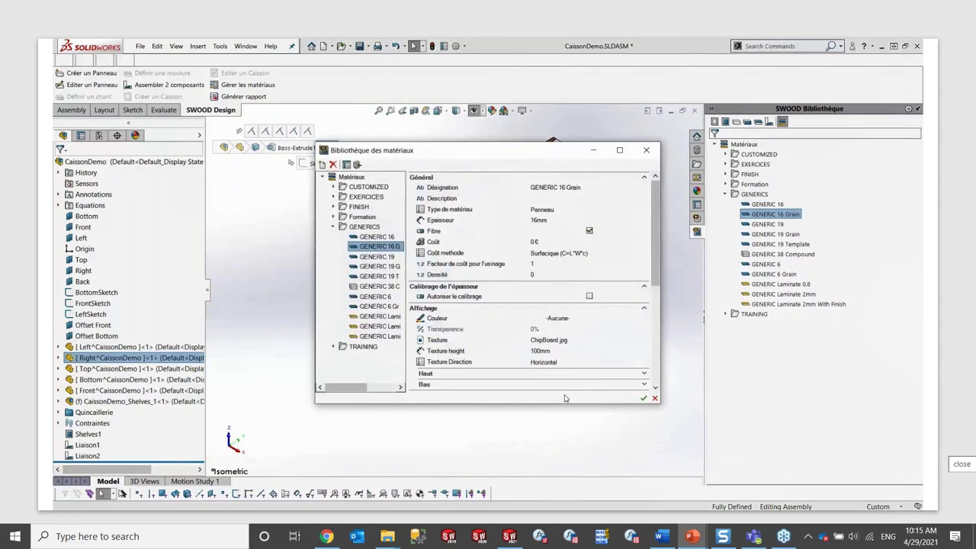
pyautogui.click(637, 211)
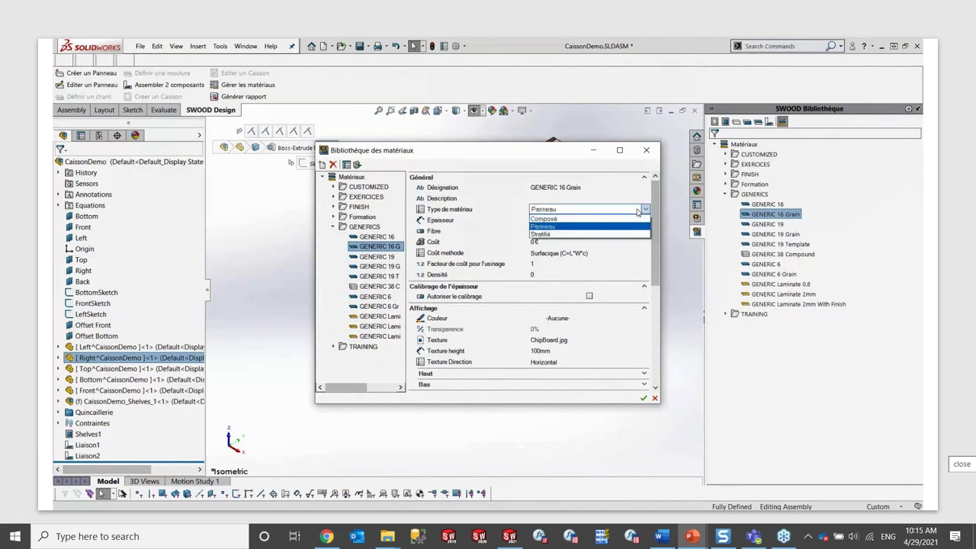
pyautogui.click(641, 228)
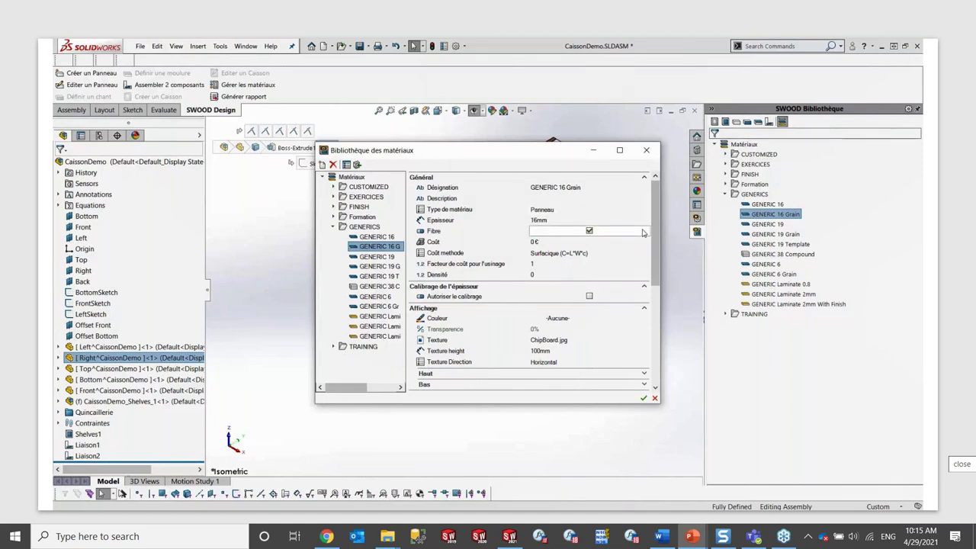
pyautogui.click(645, 221)
pyautogui.click(634, 244)
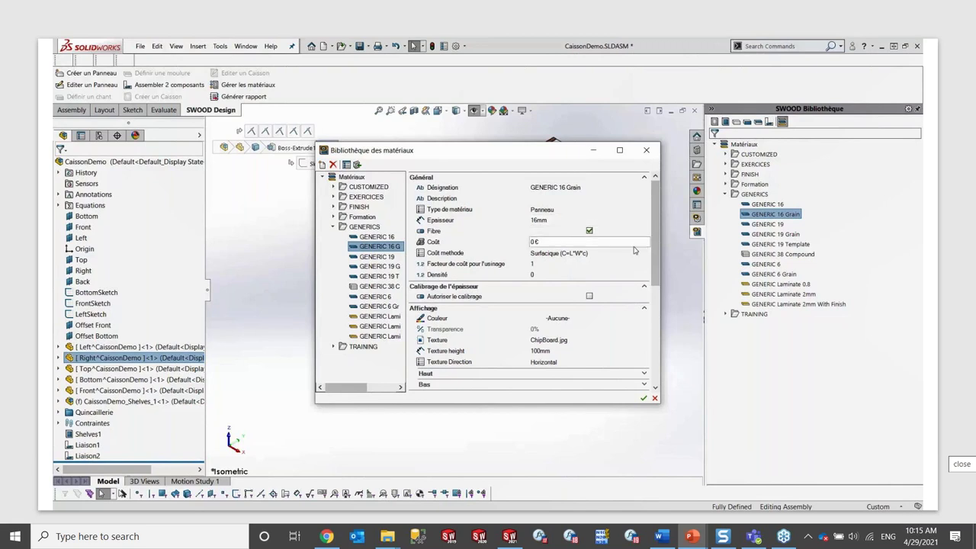
pyautogui.moveTo(658, 255); pyautogui.dragTo(656, 363)
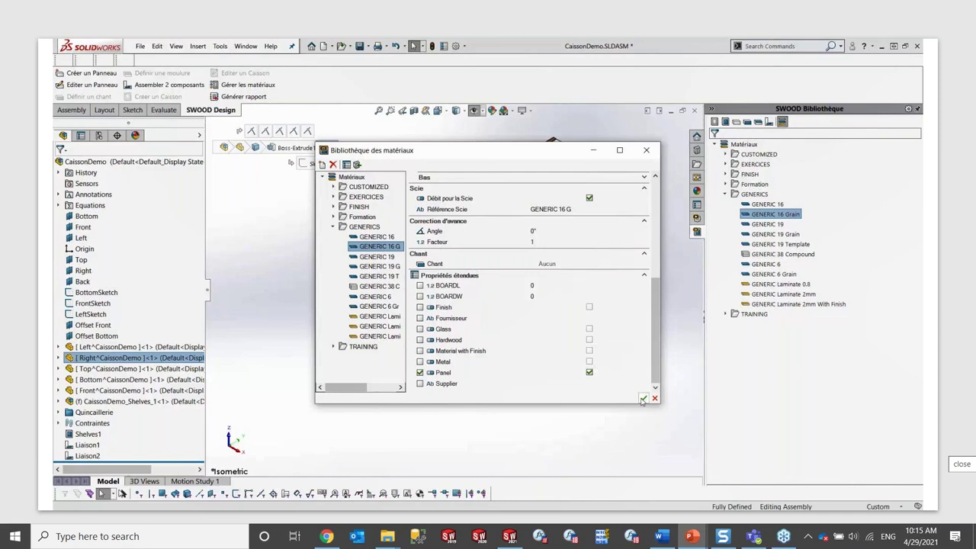
pyautogui.click(643, 400)
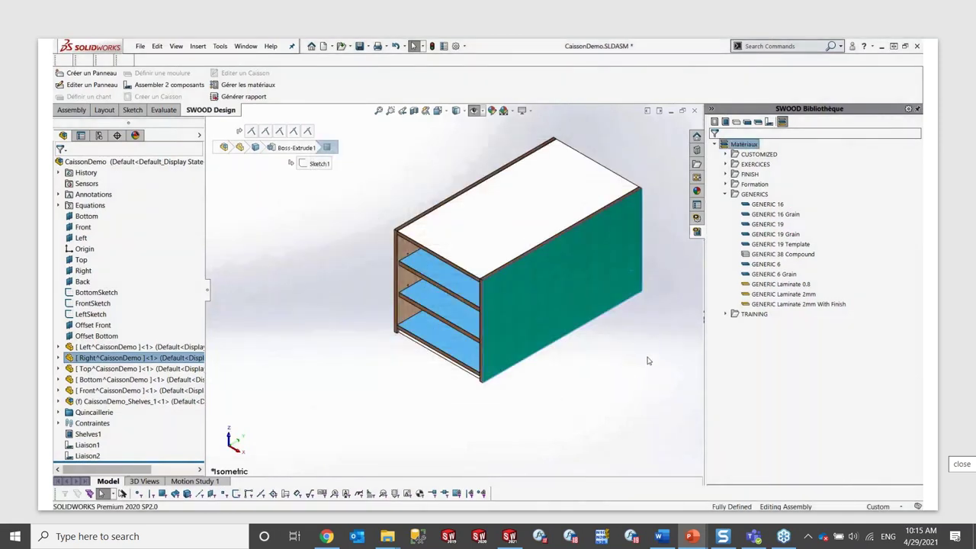
# Drag the GENERIC 19 Grain wood material from the SWOOD library onto the cabinet.
pyautogui.moveTo(775, 235); pyautogui.dragTo(591, 276)
pyautogui.click(603, 281)
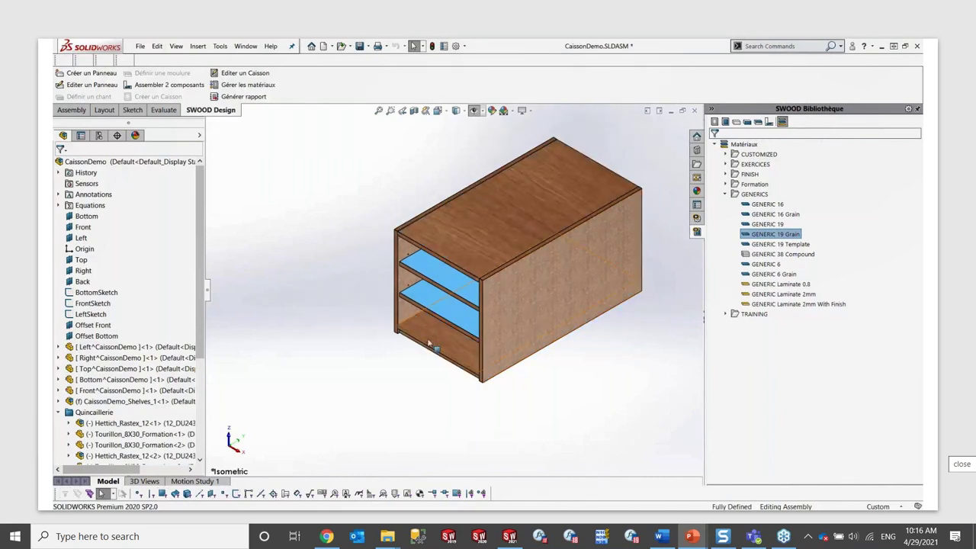
# Change the CaissonDemo cabinet depth from 900 mm to 400 mm, update and confirm.
pyautogui.click(245, 73)
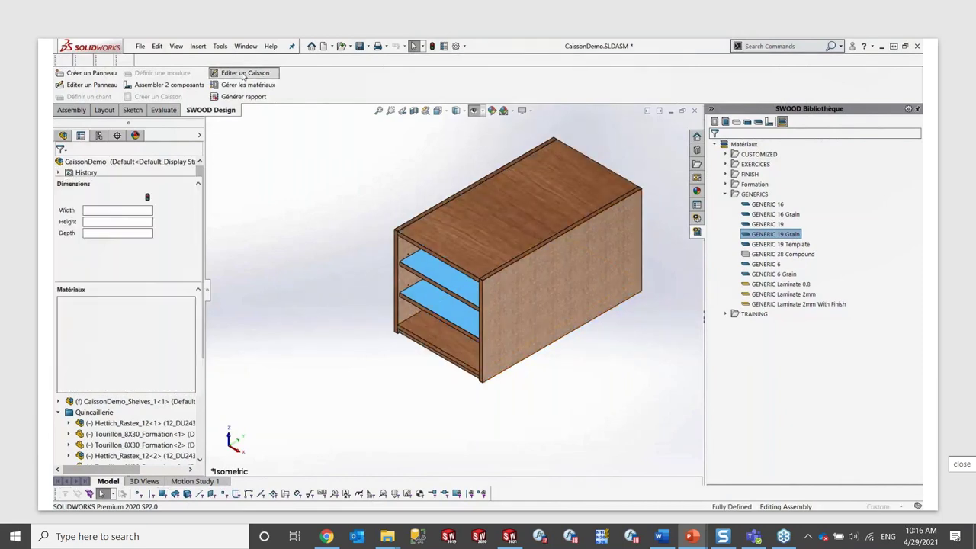
pyautogui.doubleClick(126, 231)
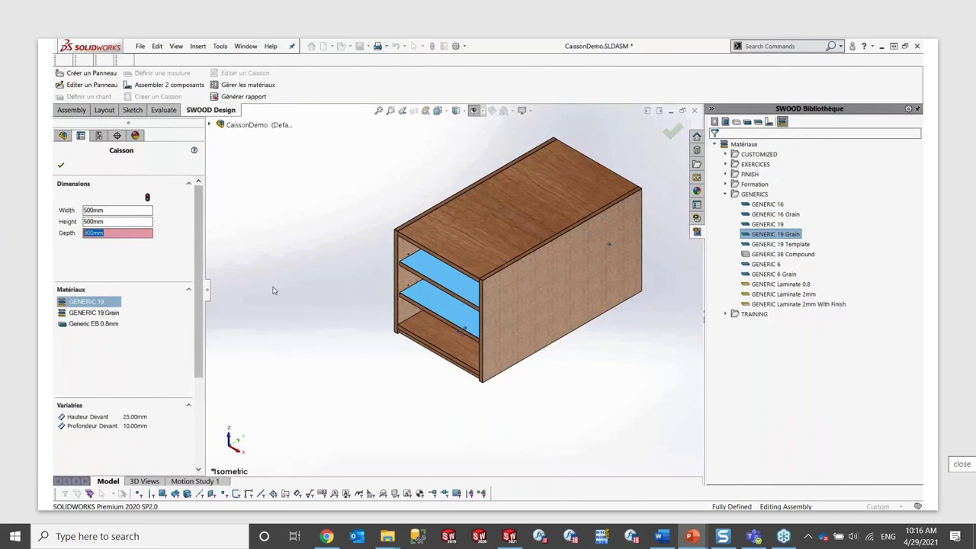
pyautogui.write('400')
pyautogui.click(148, 198)
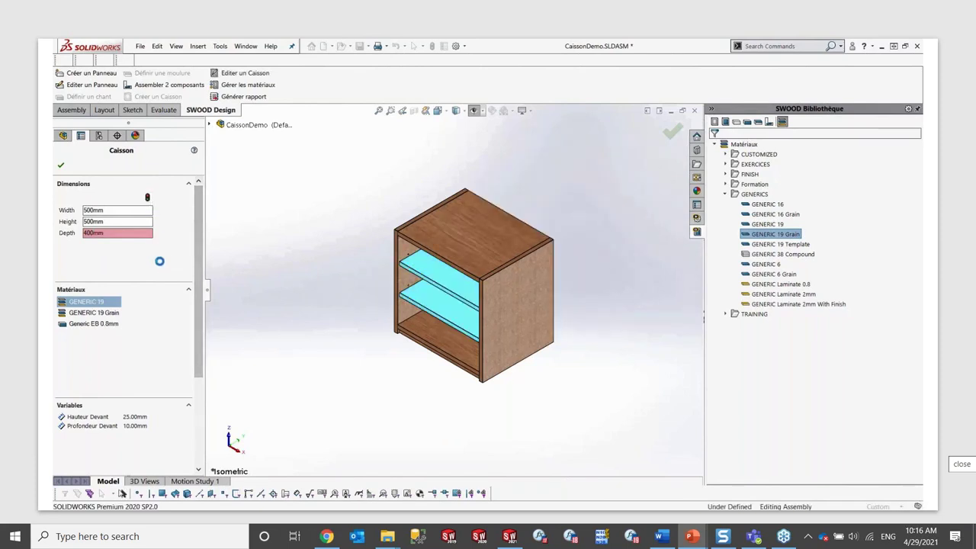
pyautogui.click(61, 164)
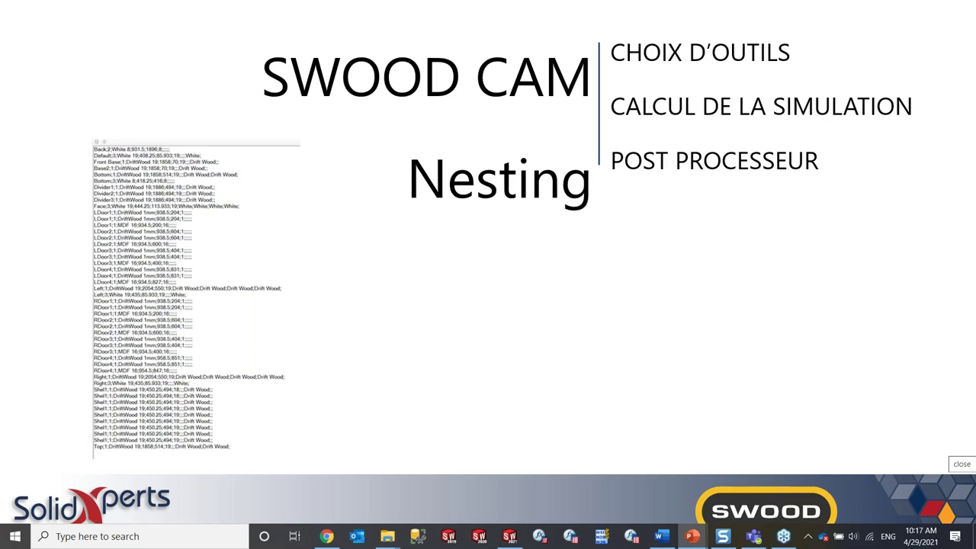
# Advance the slideshow through the nesting and library configuration screenshots to the Plans slide.
pyautogui.press('Right')
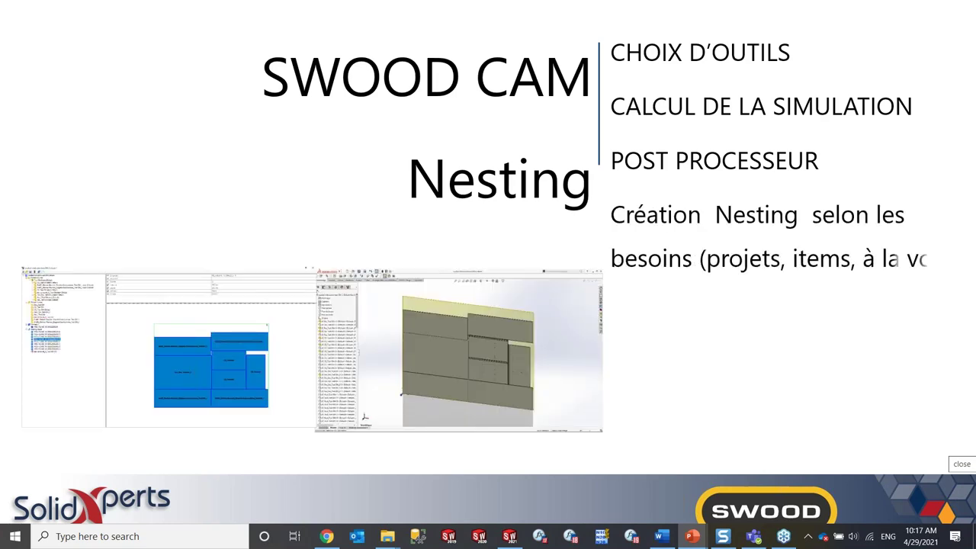
pyautogui.press('Right')
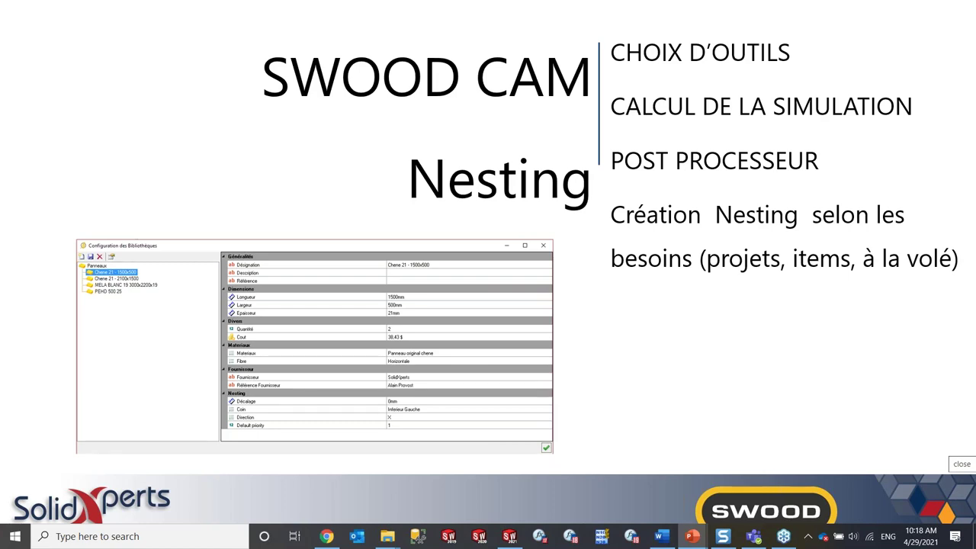
pyautogui.press('Right')
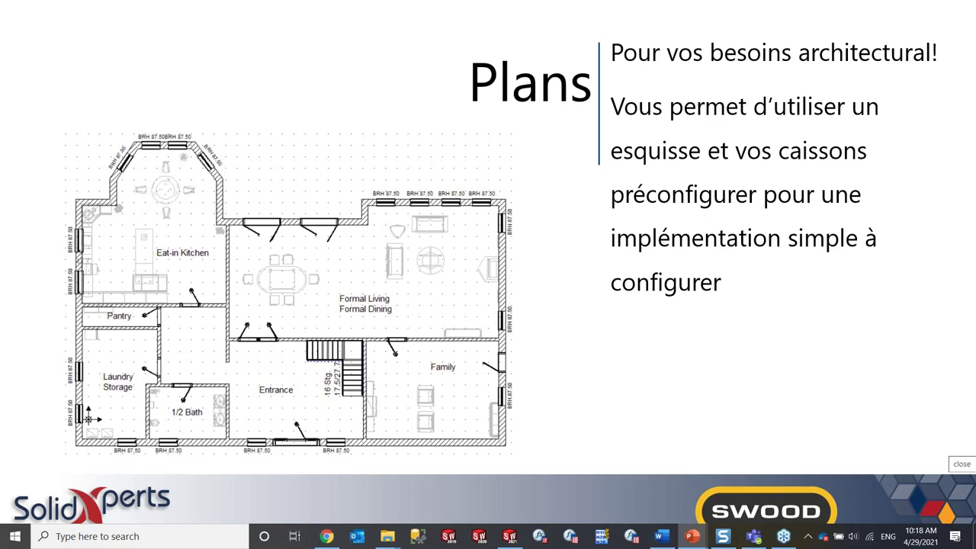
# Switch to the SOLIDWORKS room assembly and review the dimensioned floor Sketch1.
pyautogui.hotkey('alt', 'Tab')
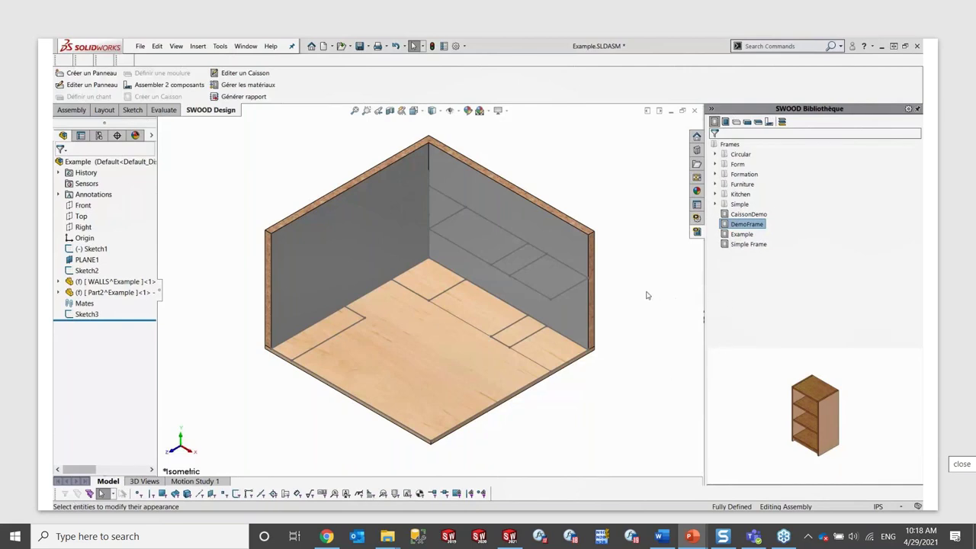
pyautogui.click(90, 249)
pyautogui.click(117, 222)
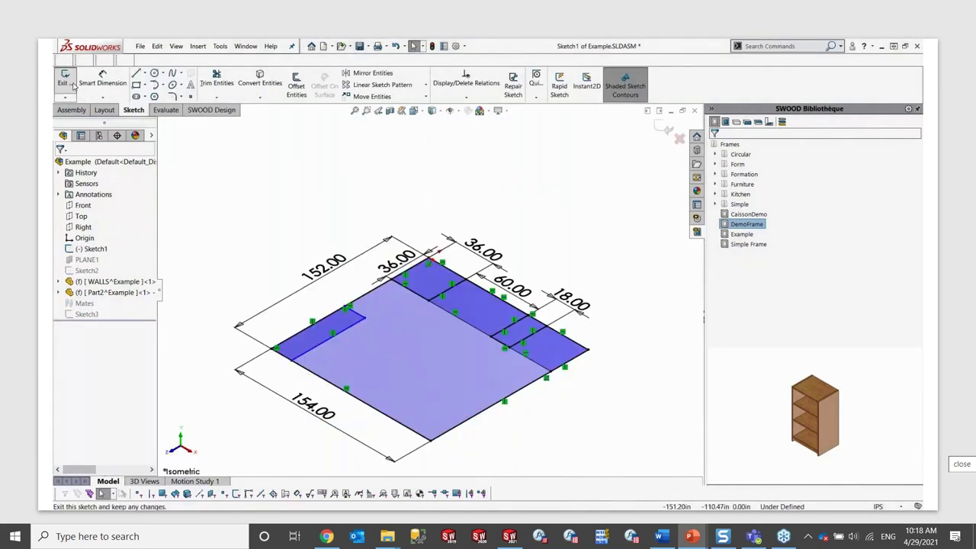
pyautogui.click(64, 80)
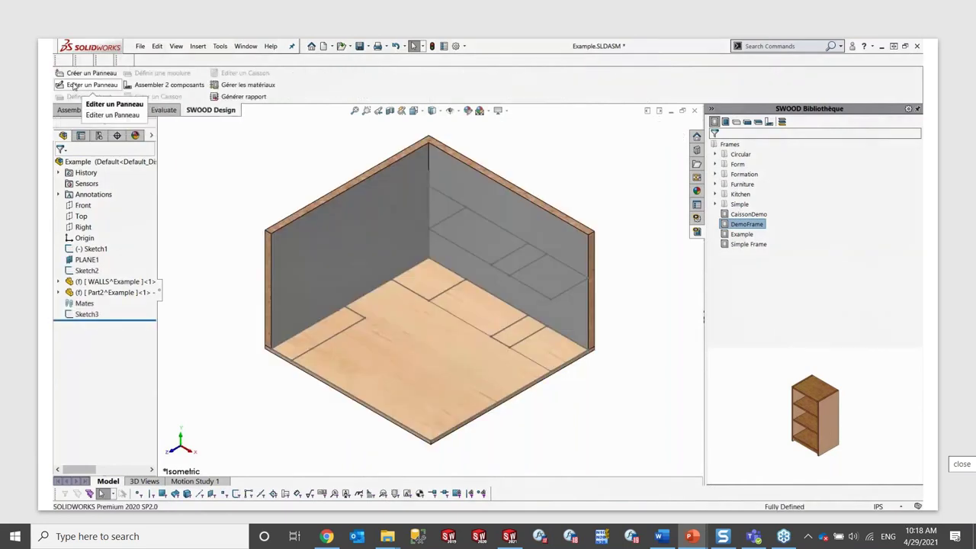
# Insert a DemoFrame copy anchored at the room's back corner, sized to the 36 by 36 floor outline.
pyautogui.rightClick(737, 224)
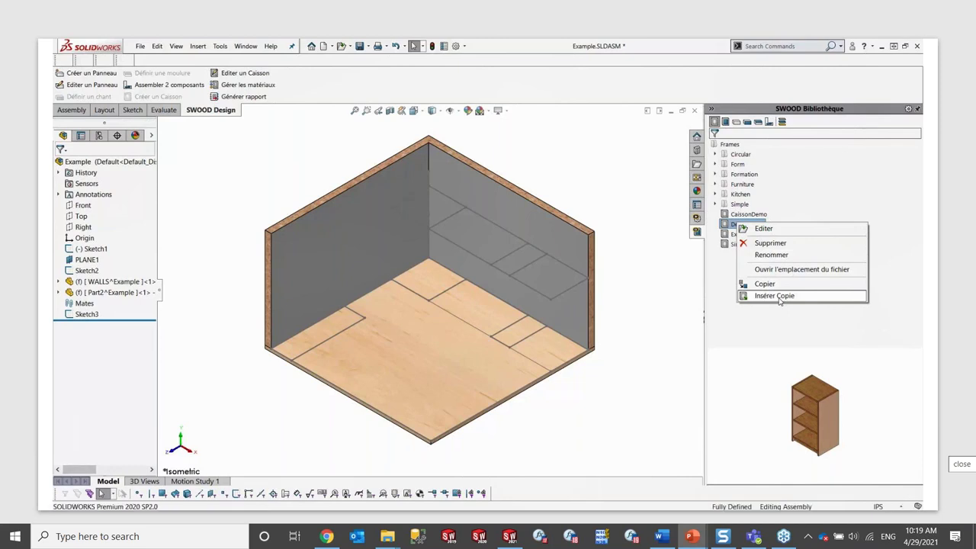
pyautogui.click(775, 296)
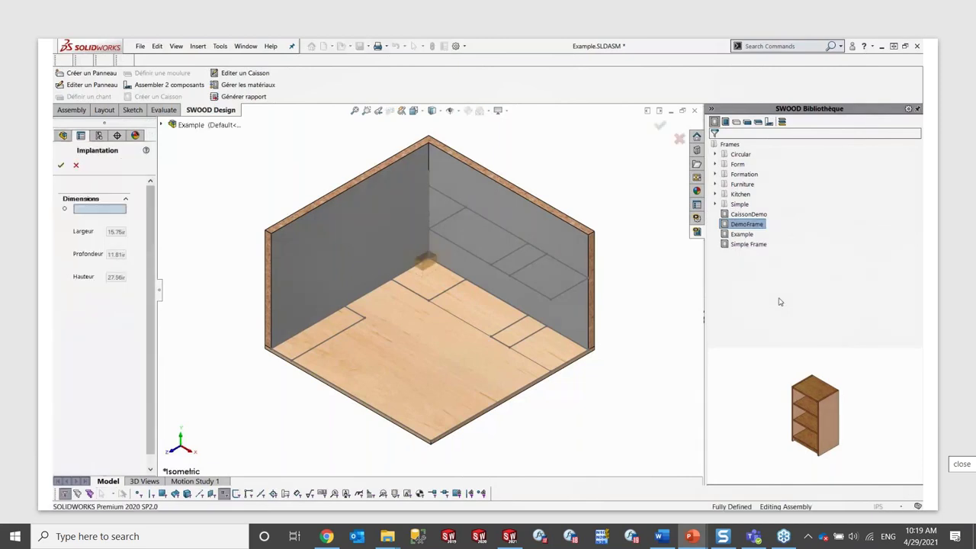
pyautogui.click(392, 283)
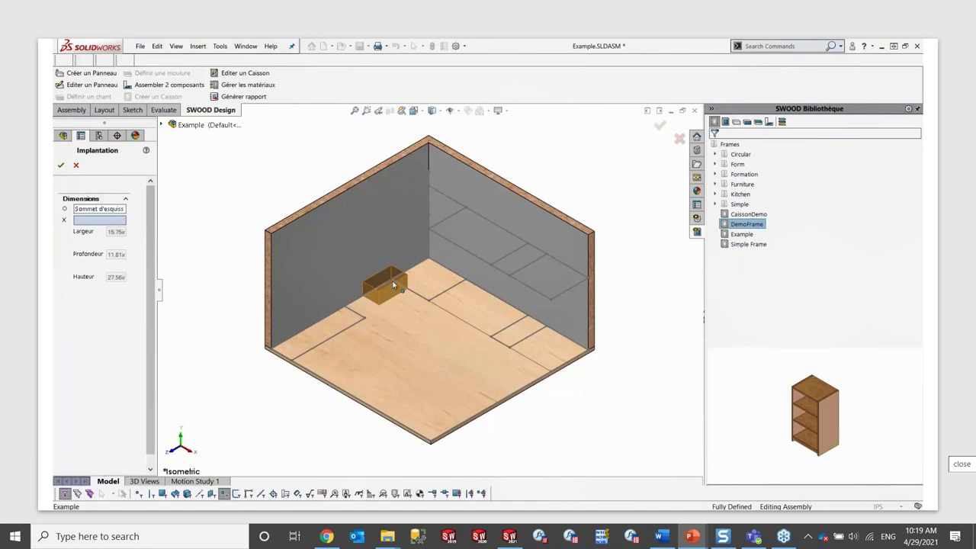
pyautogui.click(429, 305)
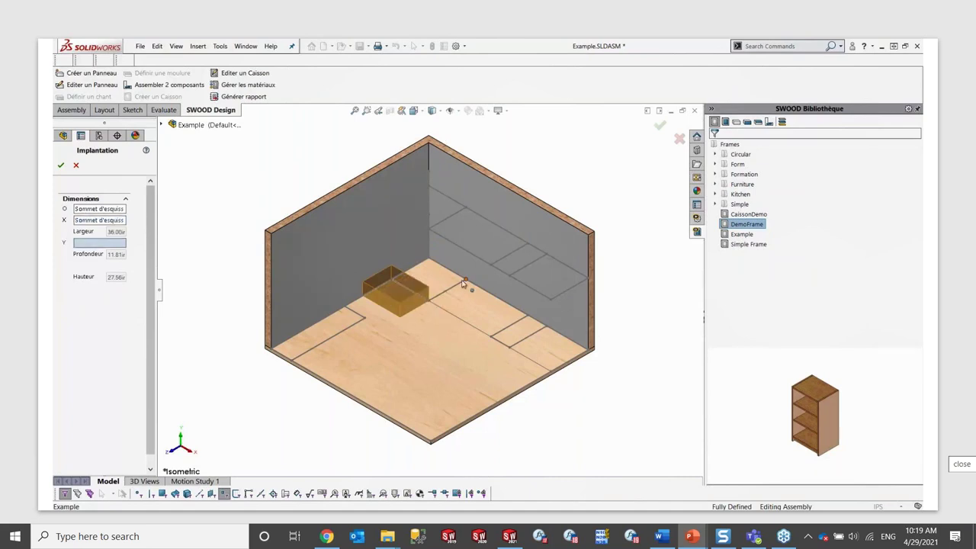
pyautogui.click(465, 281)
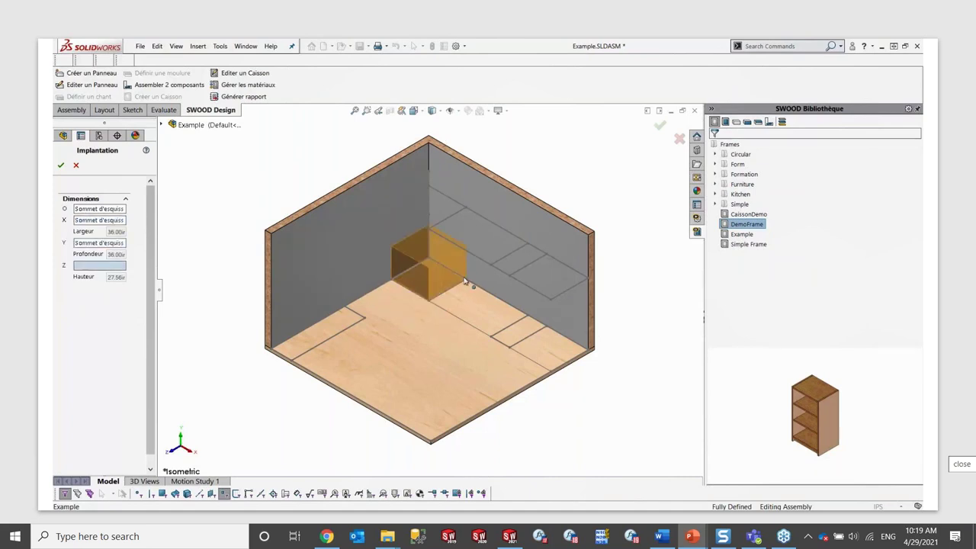
pyautogui.click(431, 221)
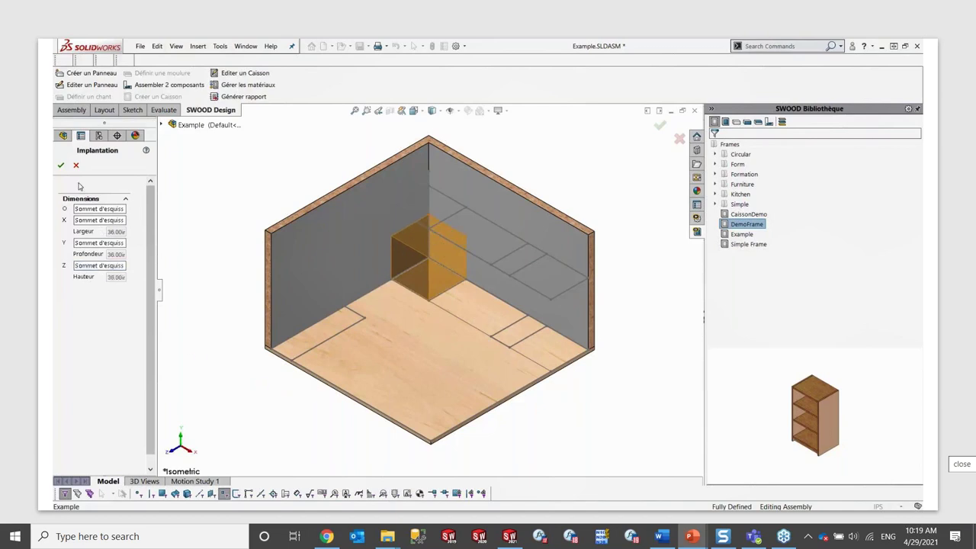
pyautogui.click(60, 165)
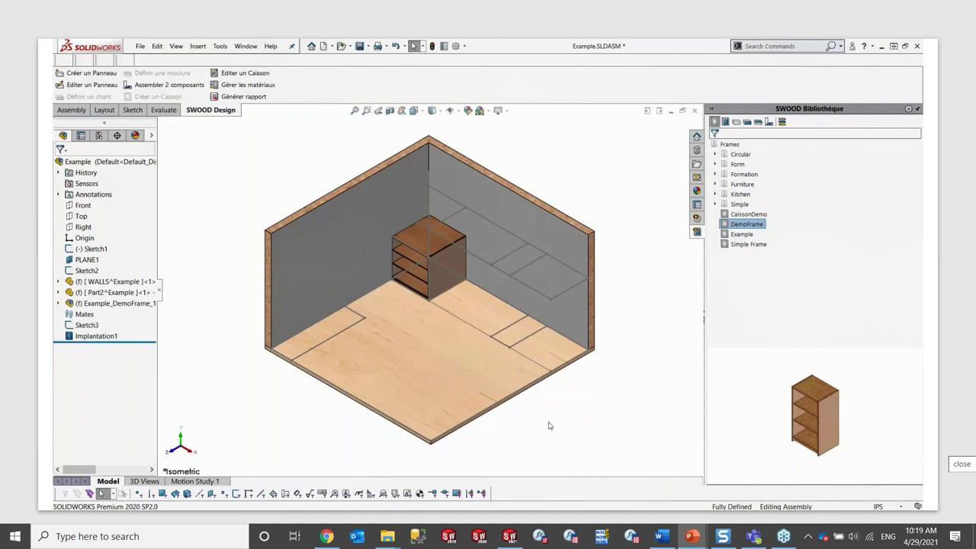
# Insert a CaissonDemo copy beside the shelving unit, spanning 60 along the back wall.
pyautogui.click(751, 216)
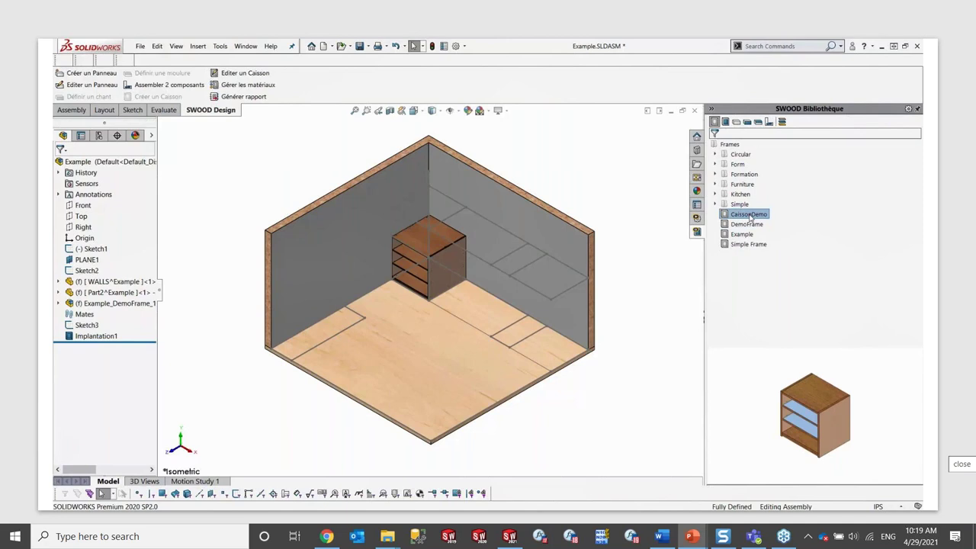
pyautogui.rightClick(749, 217)
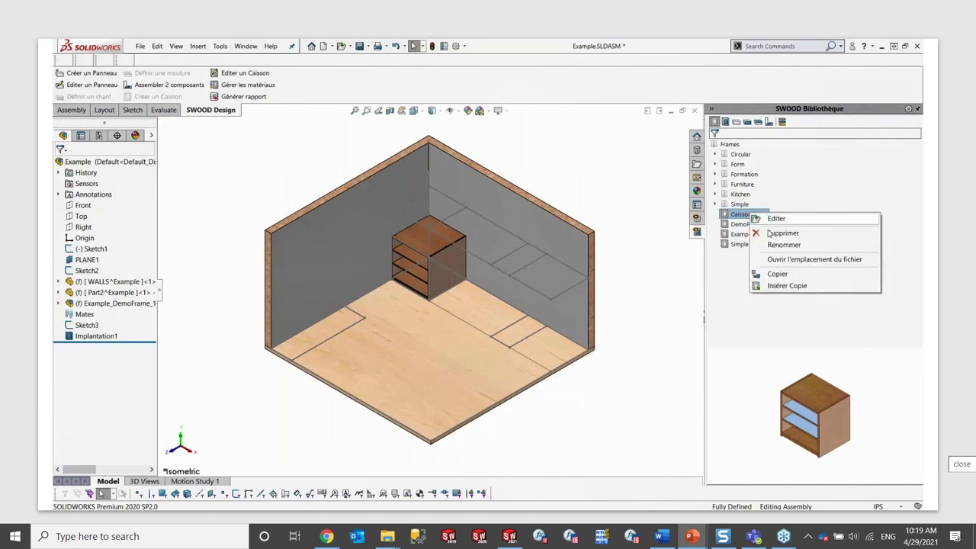
pyautogui.click(800, 289)
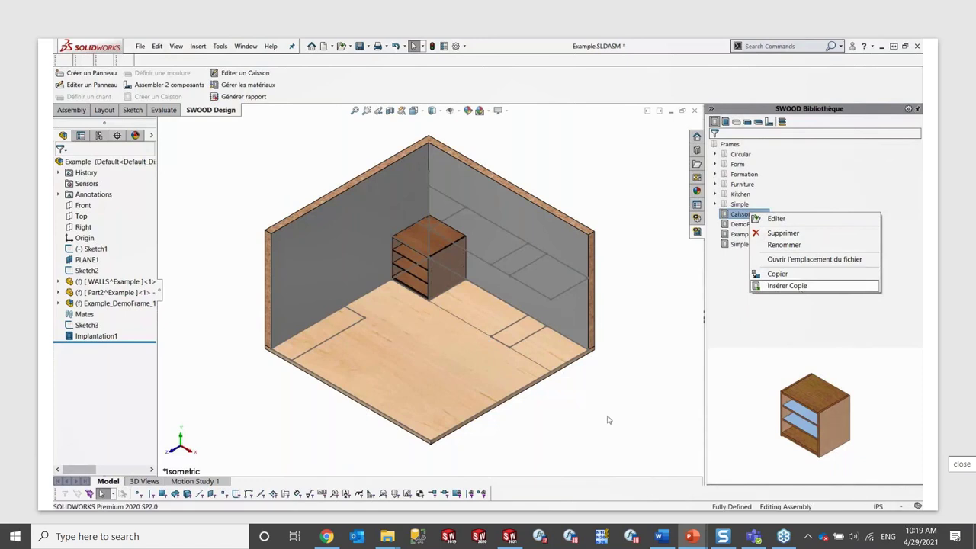
pyautogui.click(431, 307)
pyautogui.click(492, 340)
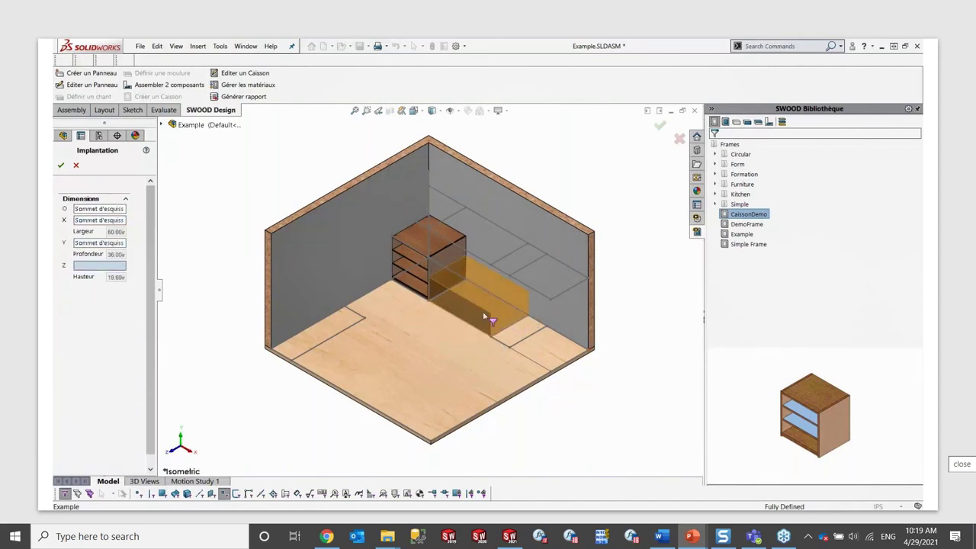
pyautogui.click(429, 218)
pyautogui.click(62, 165)
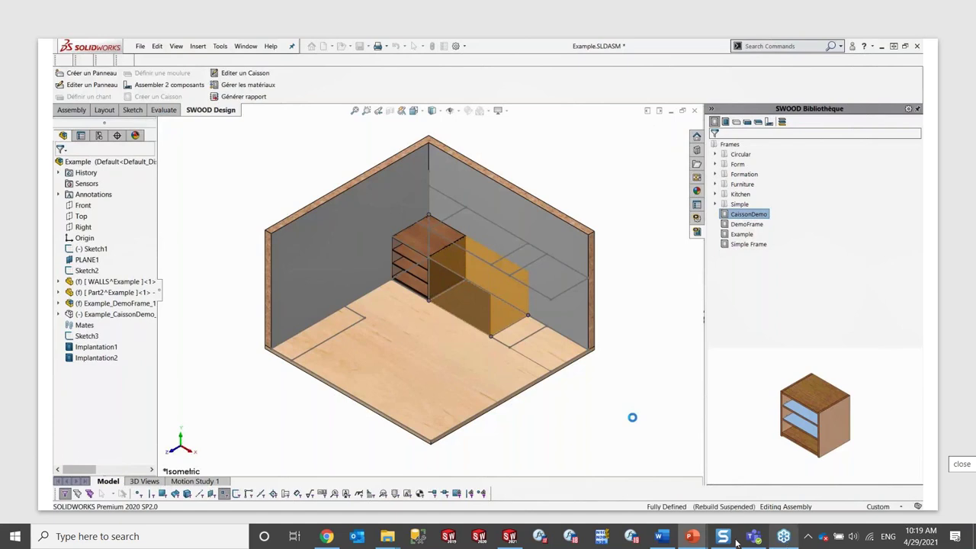
# Skip ahead in the demo video to the GESTION DE PROJETS – RAPPORTS slide.
pyautogui.click(595, 502)
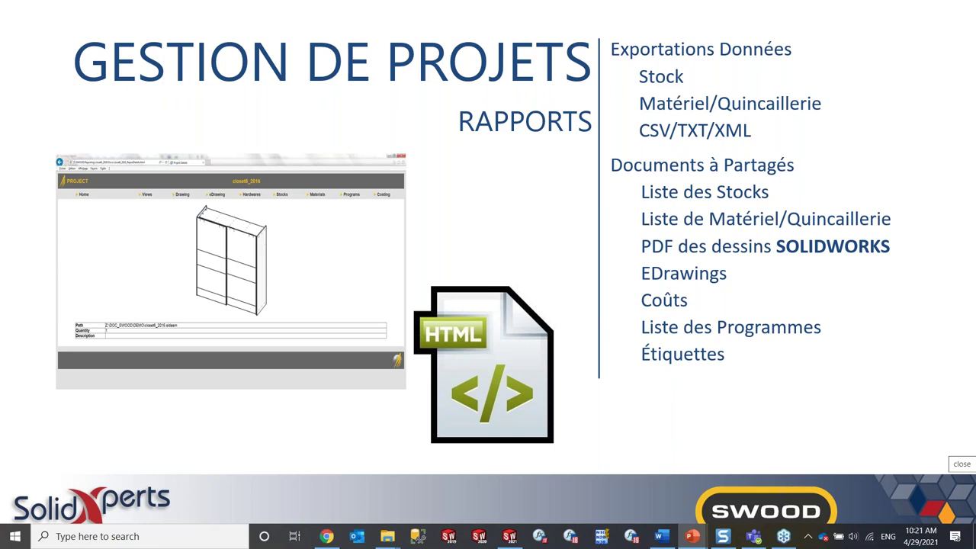
# Advance to the Report hub slide showing CSV, HTML, 3DPDF and DRAWING2 DXF outputs.
pyautogui.press('Right')
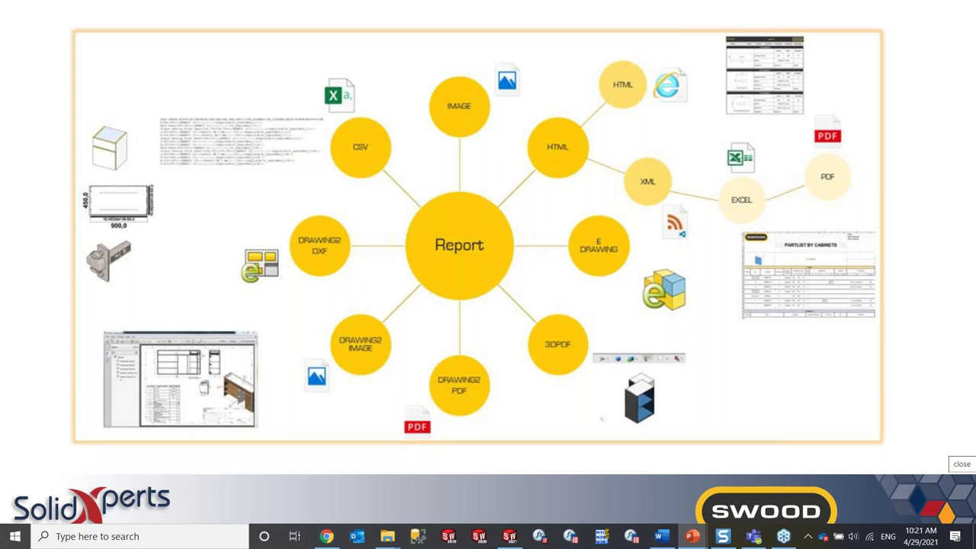
# Advance the slideshow past the Report diagram to the automation slide.
pyautogui.press('Right')
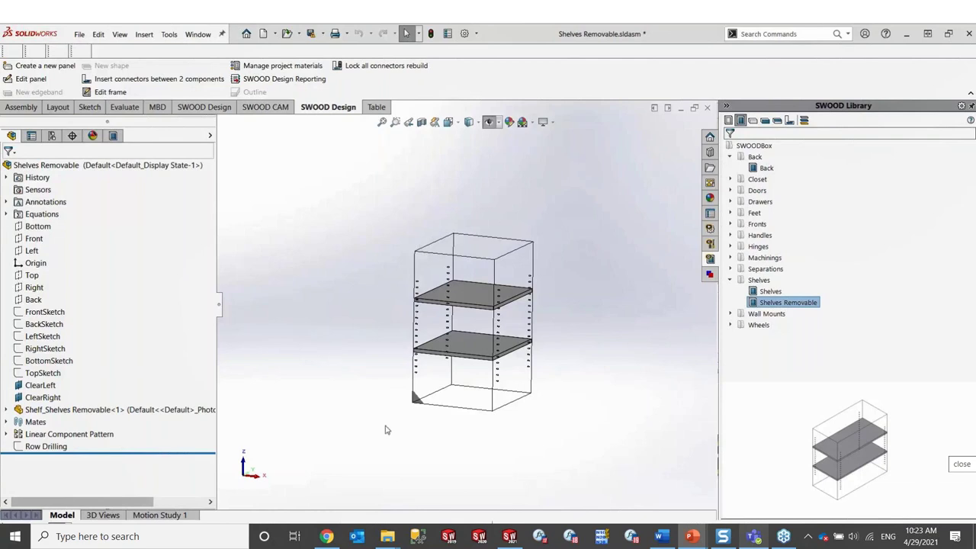
# Inspect the shelf, its linear pattern, Row Drilling and 3 Hole Drilling, then show SWOODBox Test parameters.
pyautogui.click(202, 411)
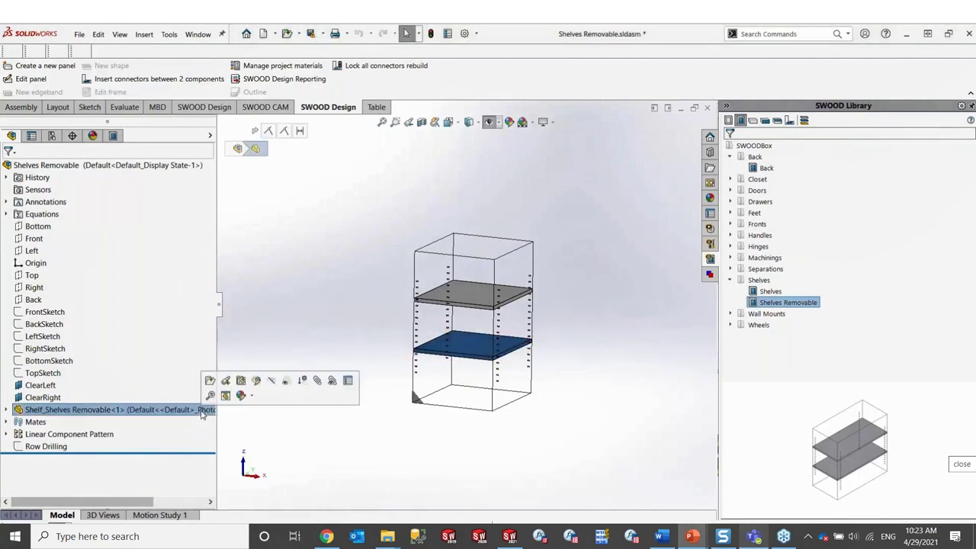
pyautogui.click(110, 435)
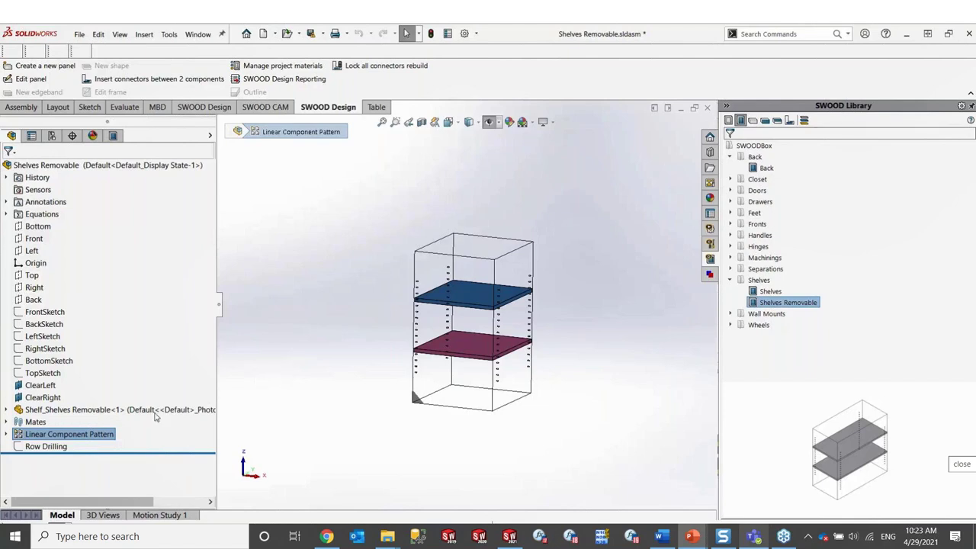
pyautogui.click(45, 447)
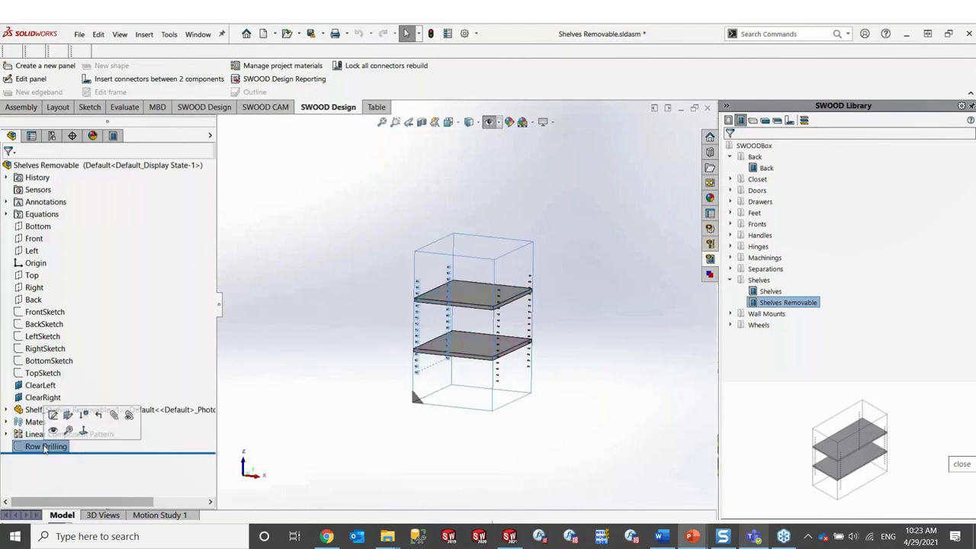
pyautogui.click(7, 410)
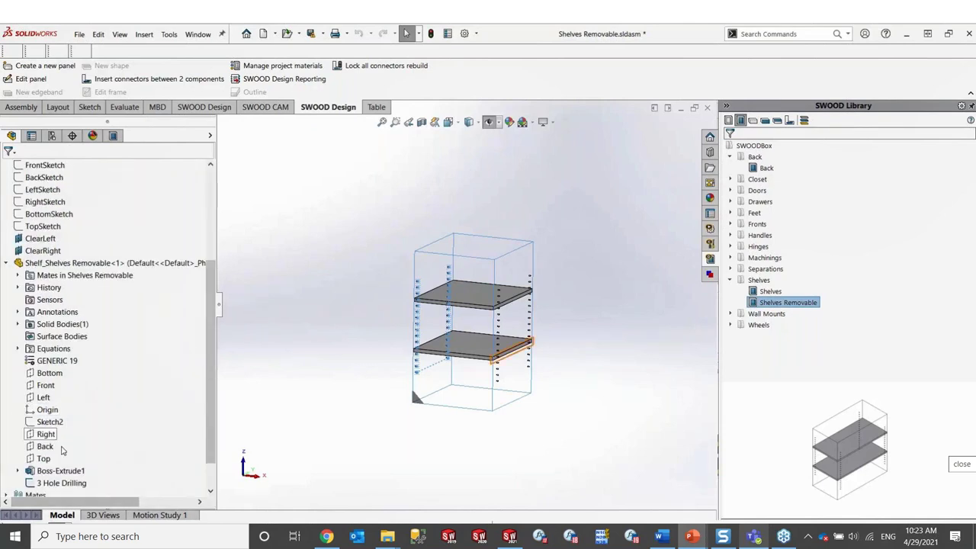
pyautogui.click(61, 483)
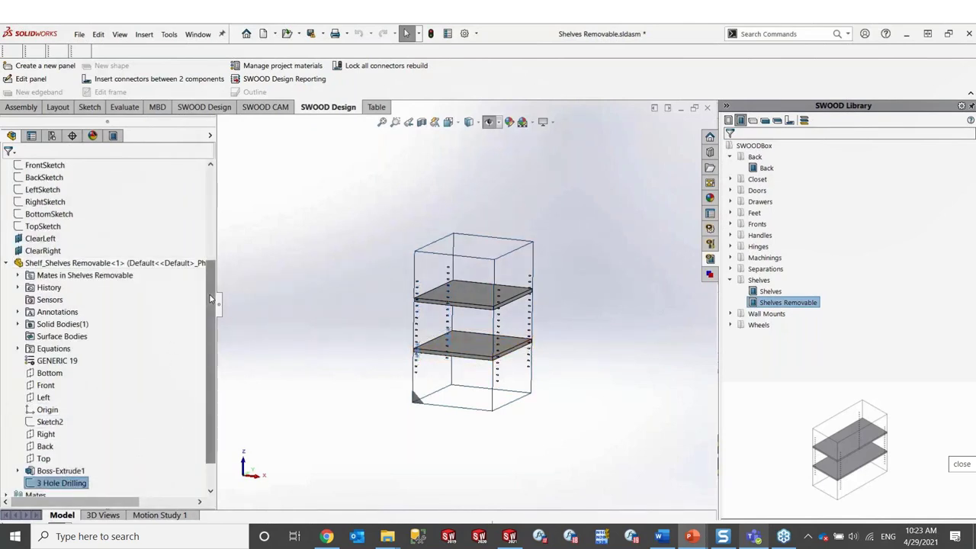
pyautogui.moveTo(212, 299); pyautogui.dragTo(215, 234)
pyautogui.click(112, 136)
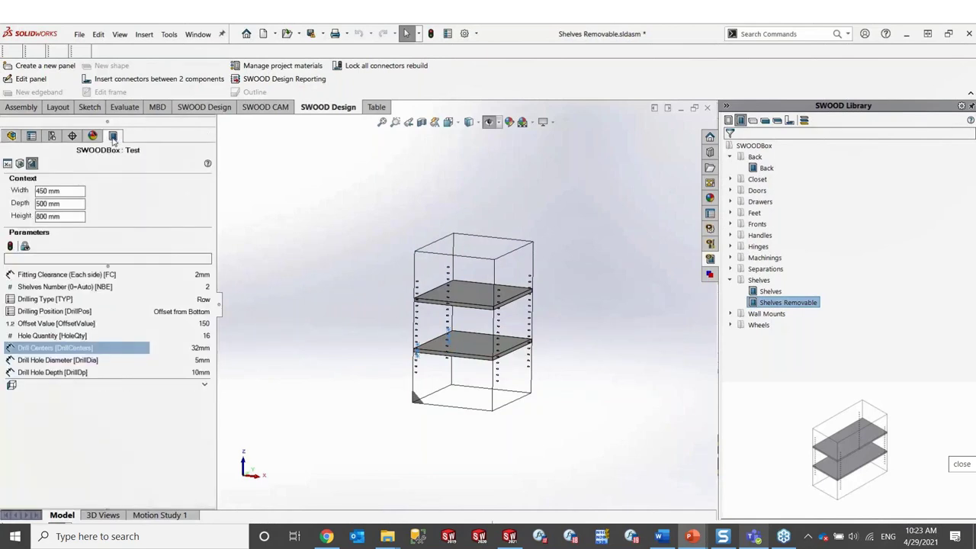
# Open the SWOODBox Parameters Definition showing Drill Centers at 32mm driving D5@Row Drilling.
pyautogui.click(8, 163)
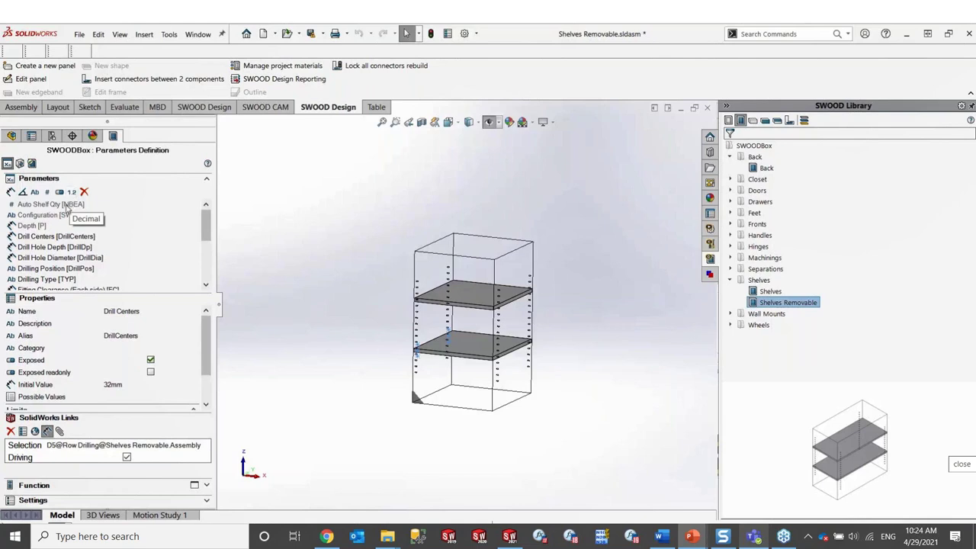
# Inspect the Auto Shelf Qty and Drill Centers parameters, then open the SWOODBox Script editor.
pyautogui.click(66, 206)
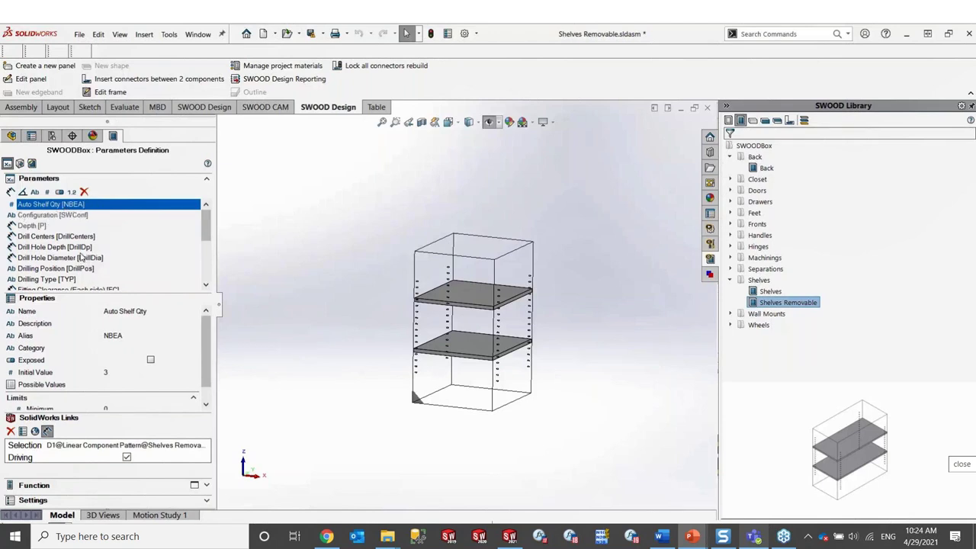
pyautogui.click(76, 242)
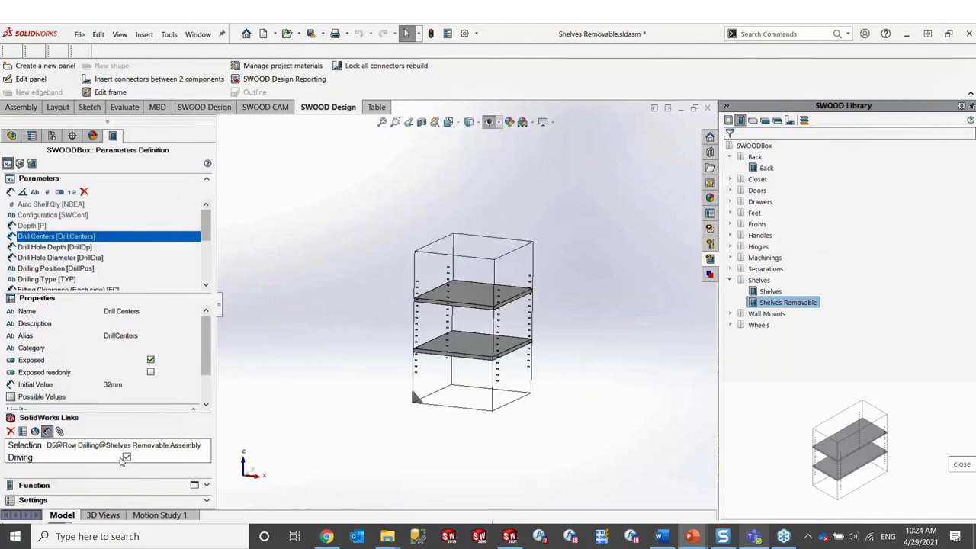
pyautogui.click(194, 486)
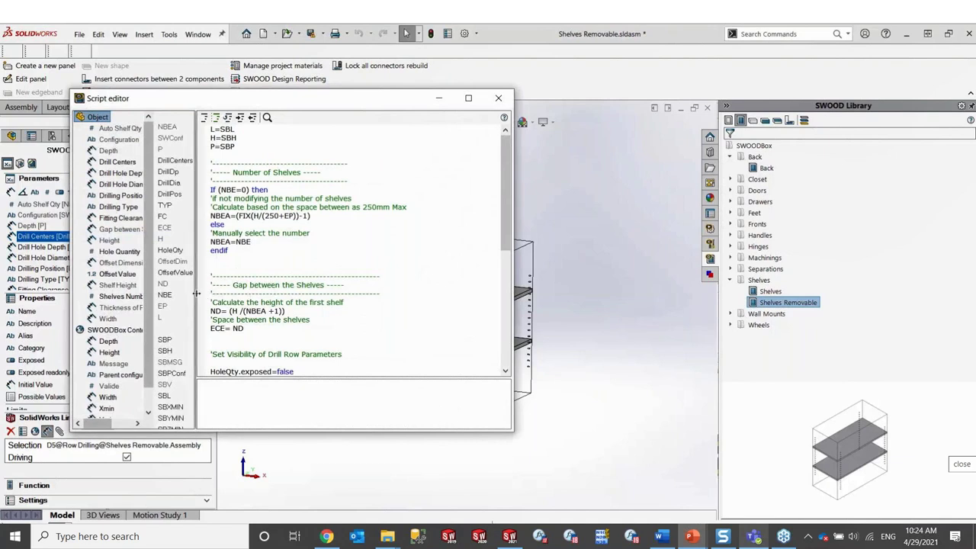
# Widen the code pane, highlight the HoleQty Too Many Holes message line, then close the Script editor.
pyautogui.moveTo(196, 294); pyautogui.dragTo(219, 299)
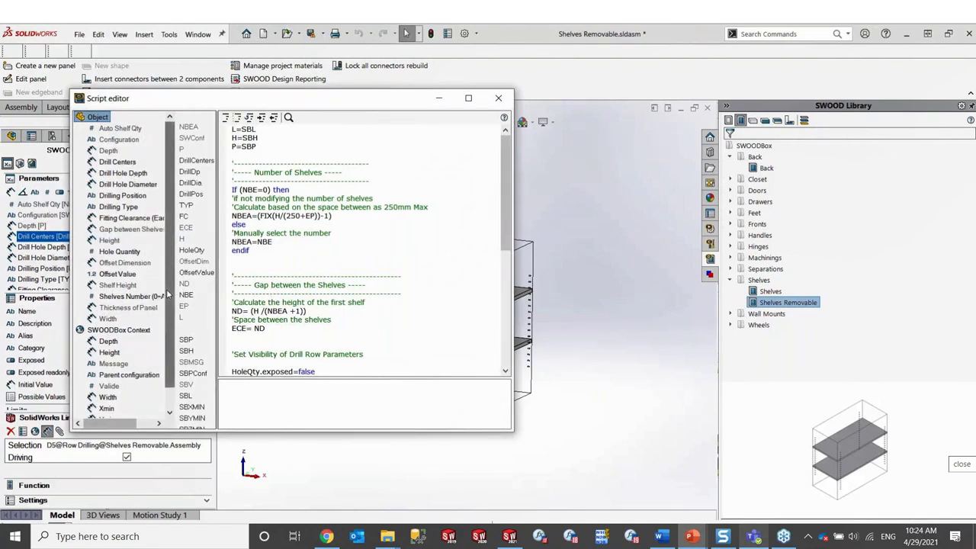
pyautogui.moveTo(167, 289); pyautogui.dragTo(167, 350)
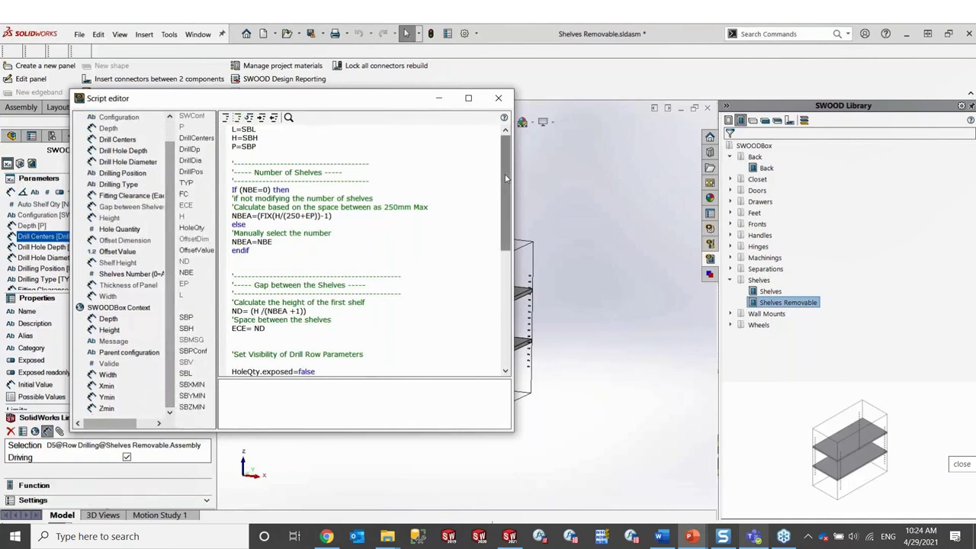
pyautogui.moveTo(506, 178); pyautogui.dragTo(504, 301)
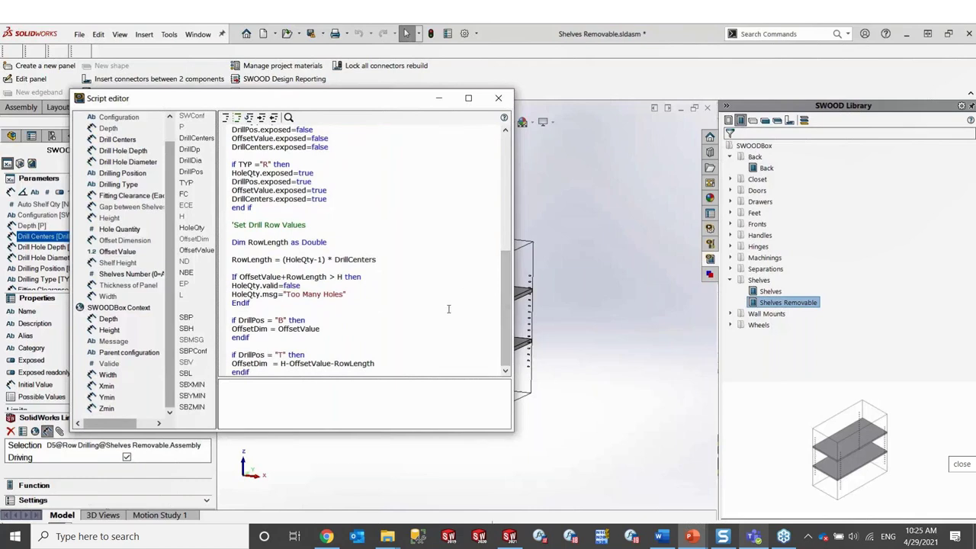
pyautogui.click(360, 294)
pyautogui.moveTo(355, 294); pyautogui.dragTo(222, 294)
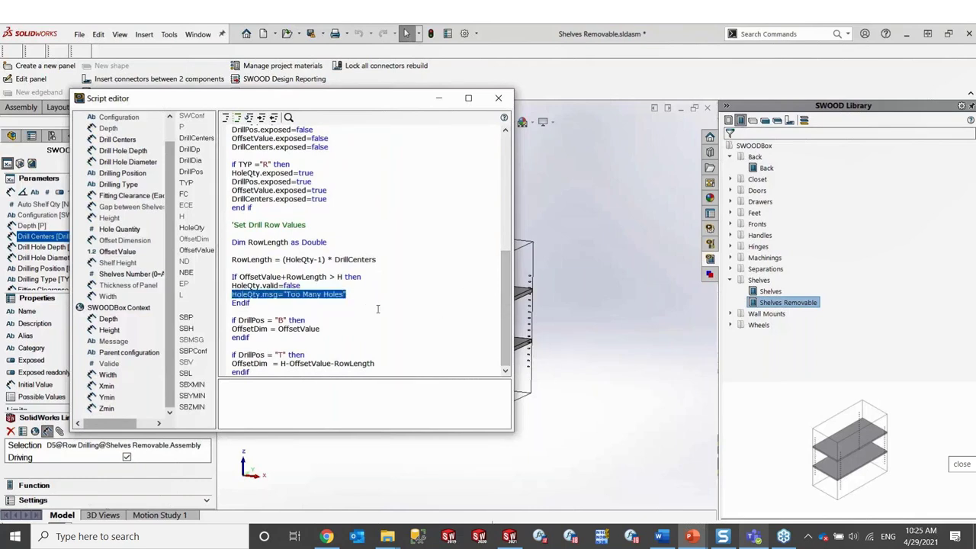
pyautogui.click(413, 306)
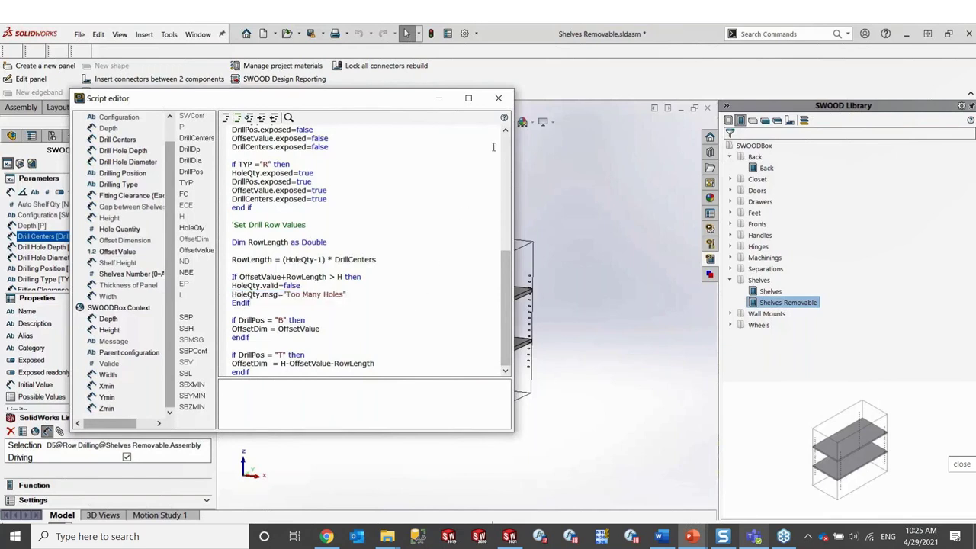
pyautogui.click(500, 101)
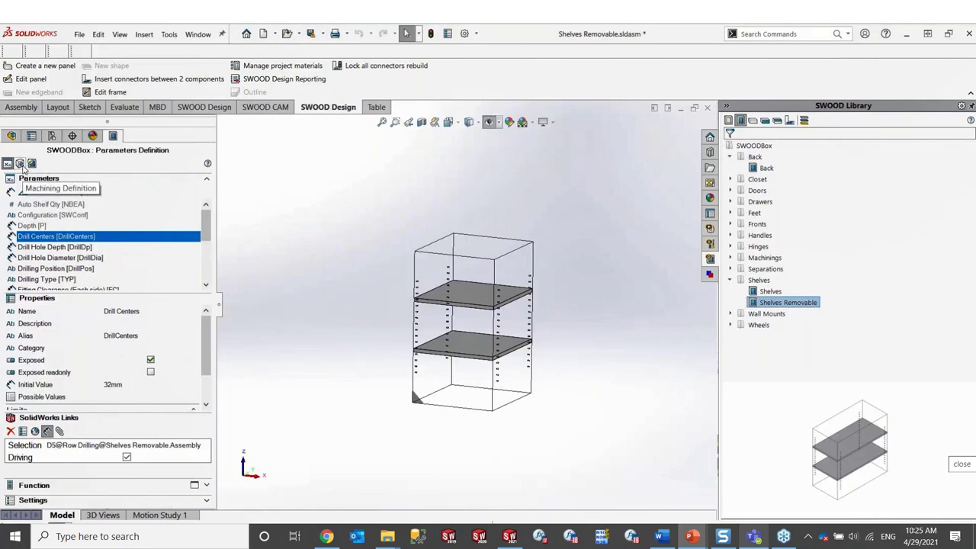
# Review the 3 Holes machining definition, then return to the SWOODBox : Test page.
pyautogui.click(21, 164)
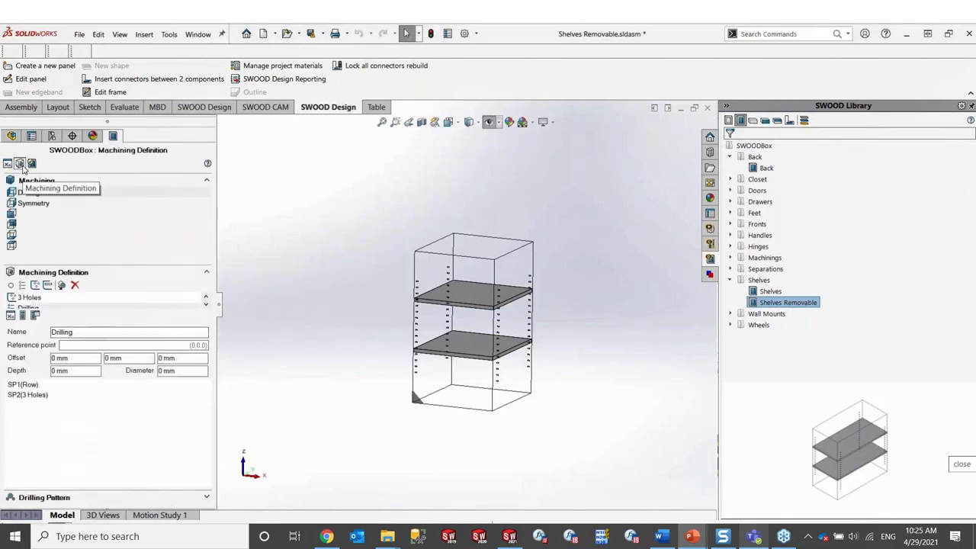
pyautogui.click(64, 297)
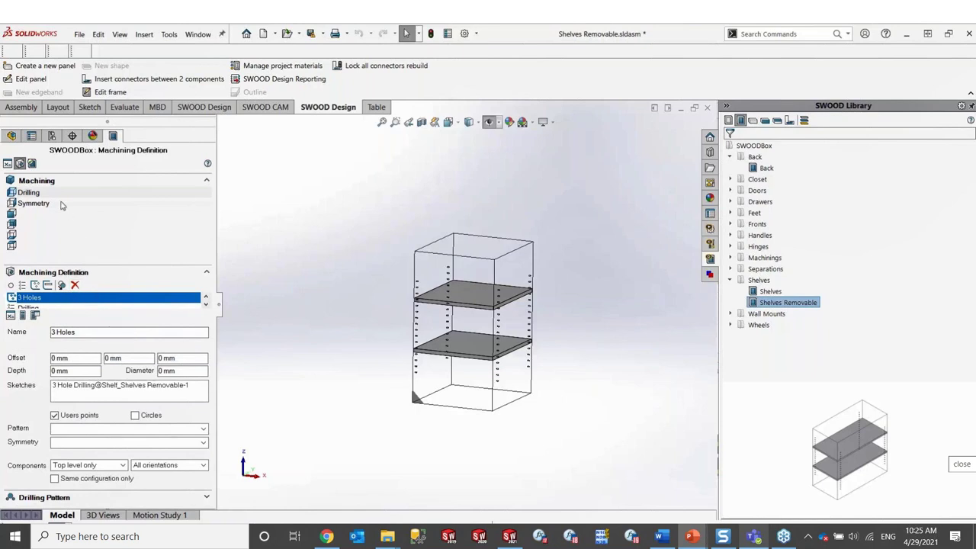
pyautogui.click(32, 164)
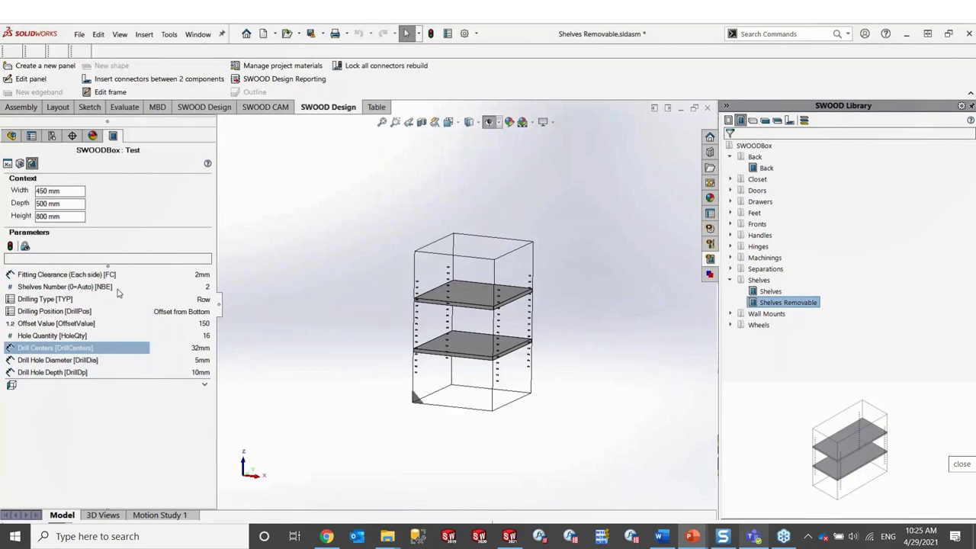
# Try Hole Quantity 32 to trigger Too Many Holes, then set it to 16 and rebuild.
pyautogui.click(197, 341)
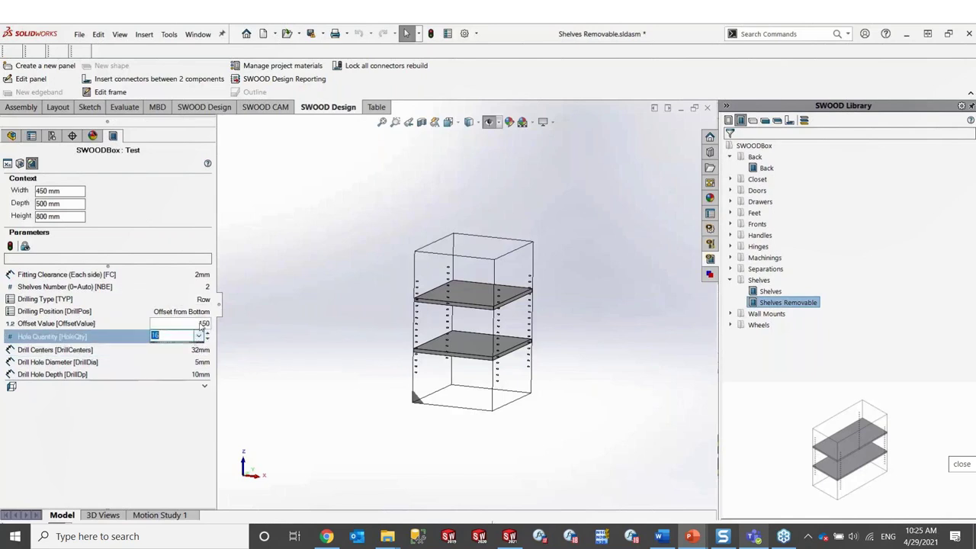
pyautogui.write('32')
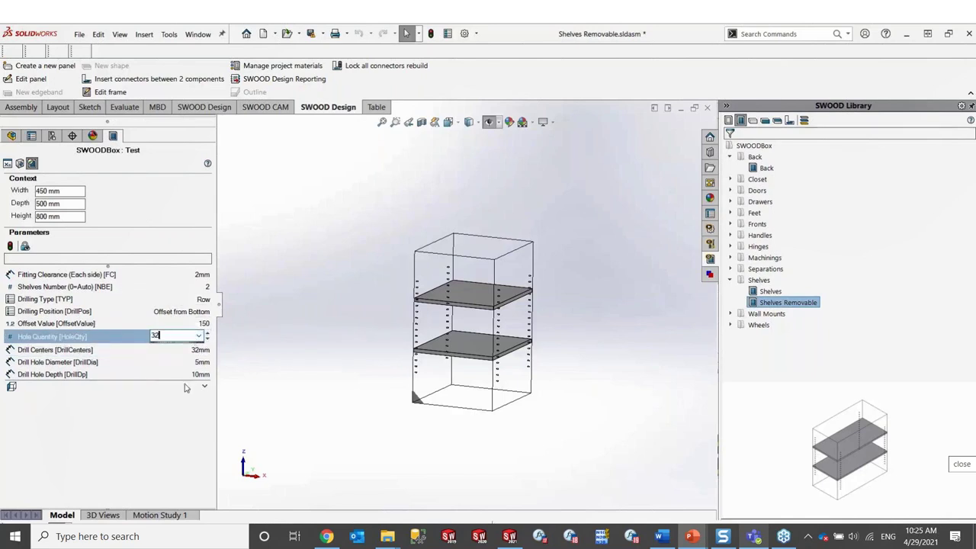
pyautogui.click(9, 248)
pyautogui.click(9, 249)
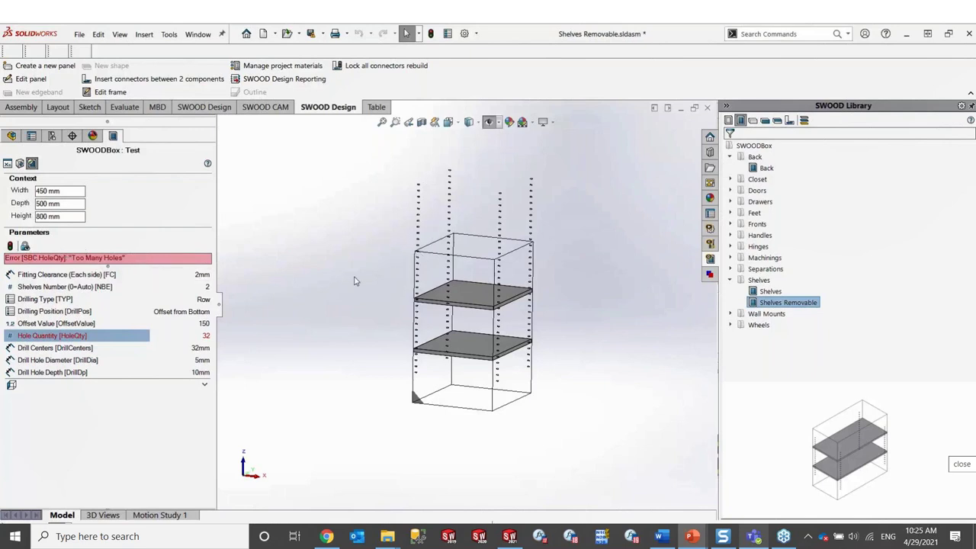
pyautogui.click(200, 336)
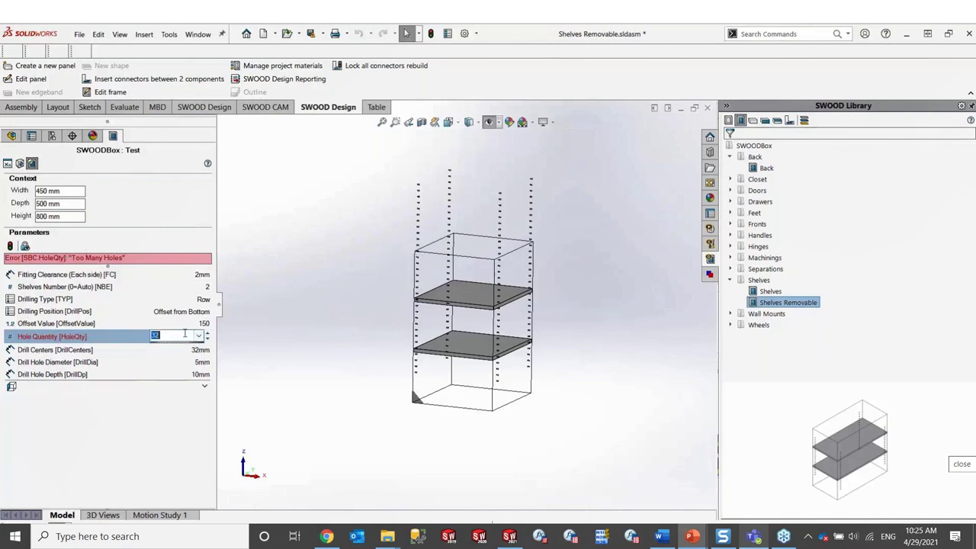
pyautogui.write('16')
pyautogui.press('Return')
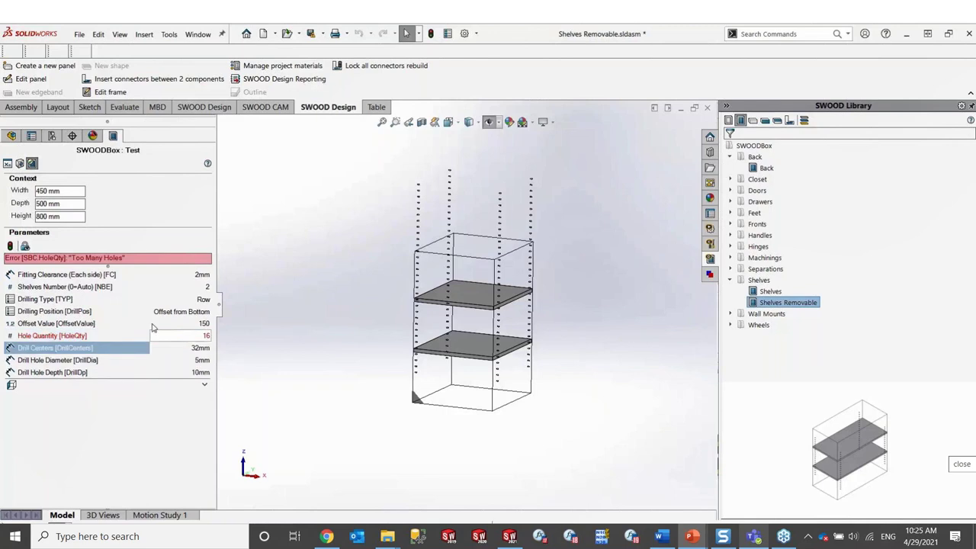
pyautogui.click(10, 246)
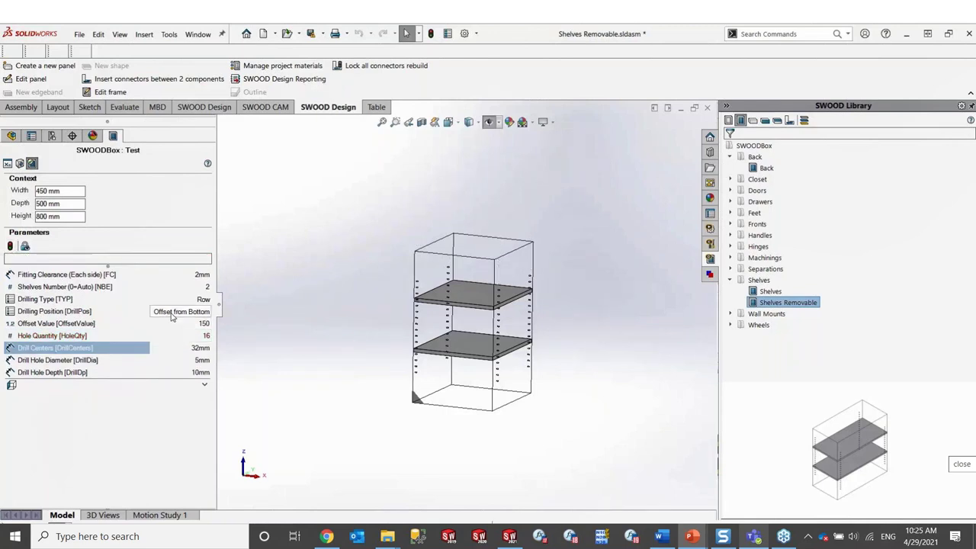
# Set Drilling Type to 3 Holes and Shelves Number to 3, then rebuild the box.
pyautogui.click(183, 301)
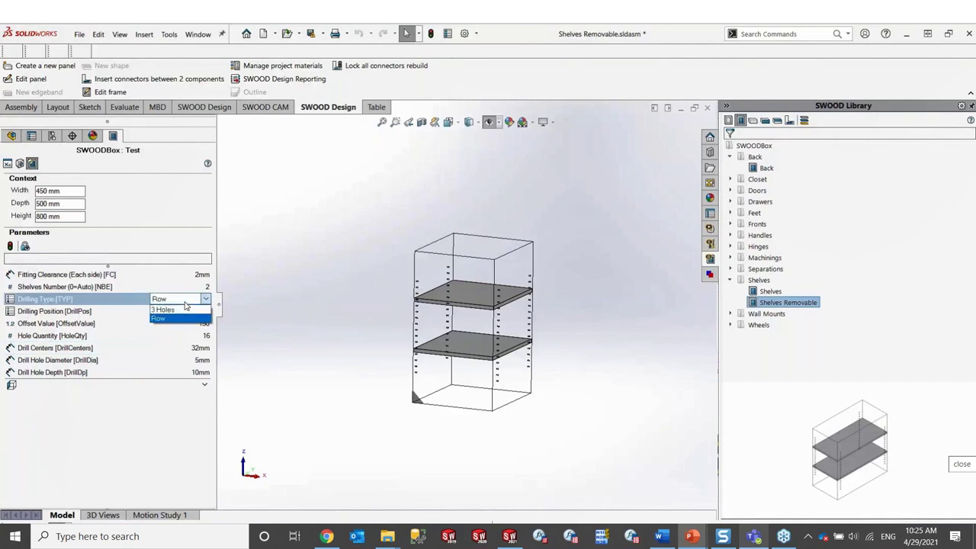
pyautogui.click(184, 311)
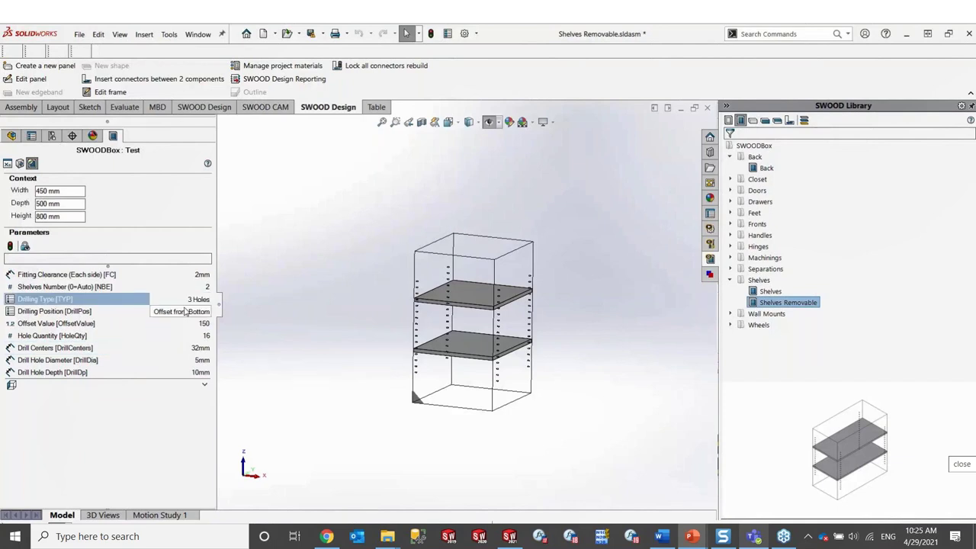
pyautogui.click(168, 287)
pyautogui.write('3')
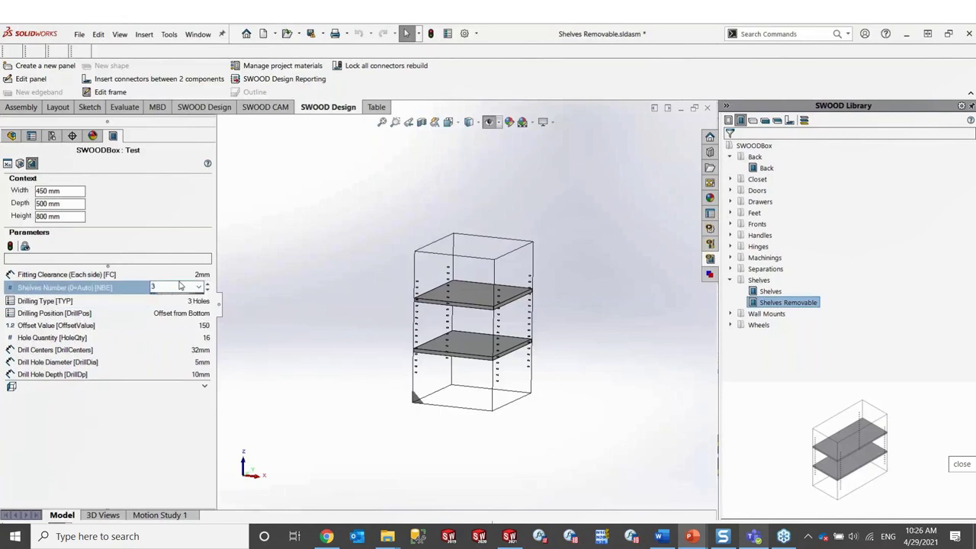
pyautogui.click(122, 250)
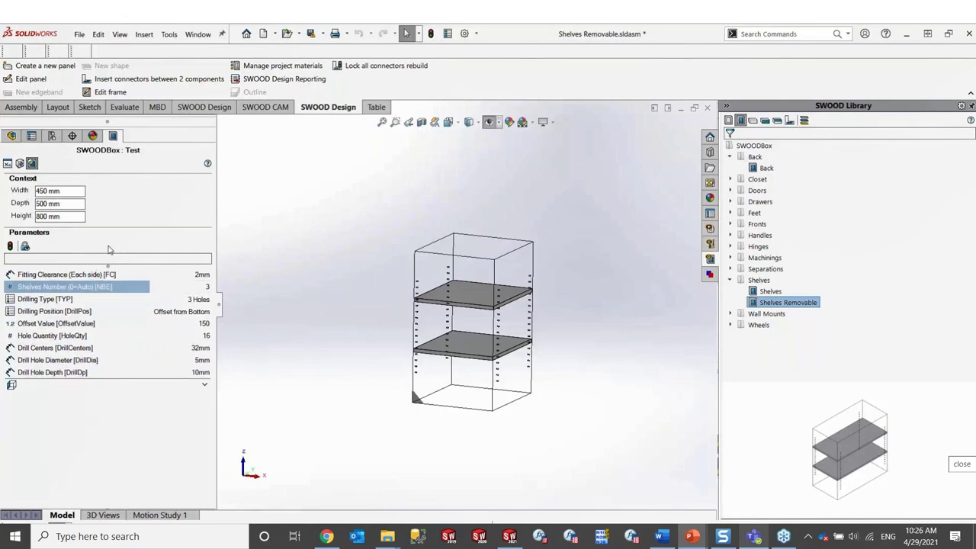
pyautogui.click(11, 246)
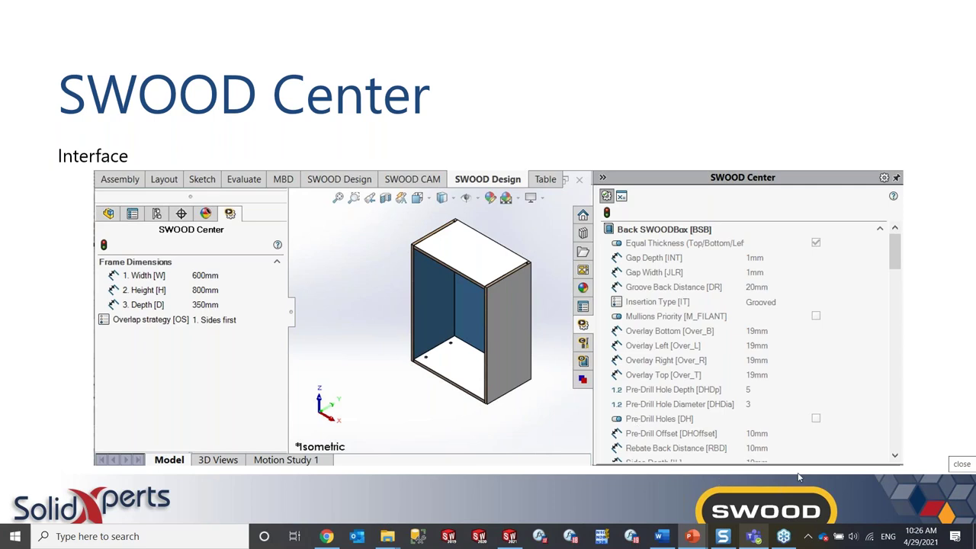
# Advance the slideshow past the SWOOD Center interface slide to the overlap-strategy demo.
pyautogui.click(800, 477)
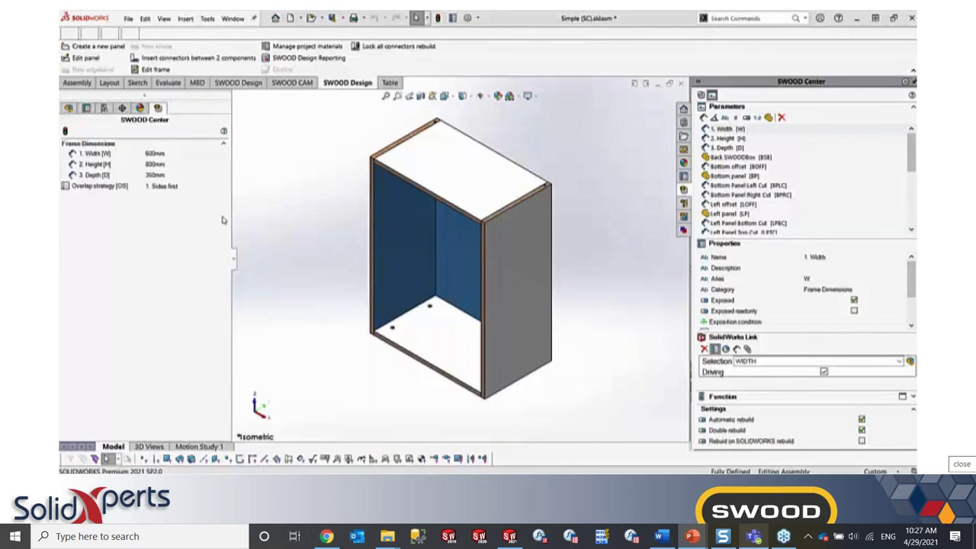
# Switch the overlap strategy to 2. Transoms first and display the cabinet in Hidden Lines.
pyautogui.click(189, 187)
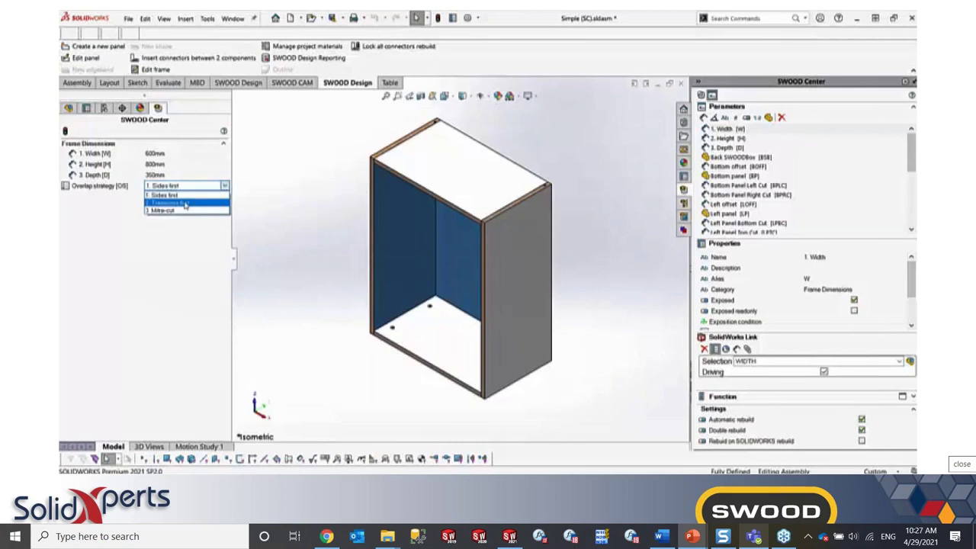
pyautogui.click(185, 203)
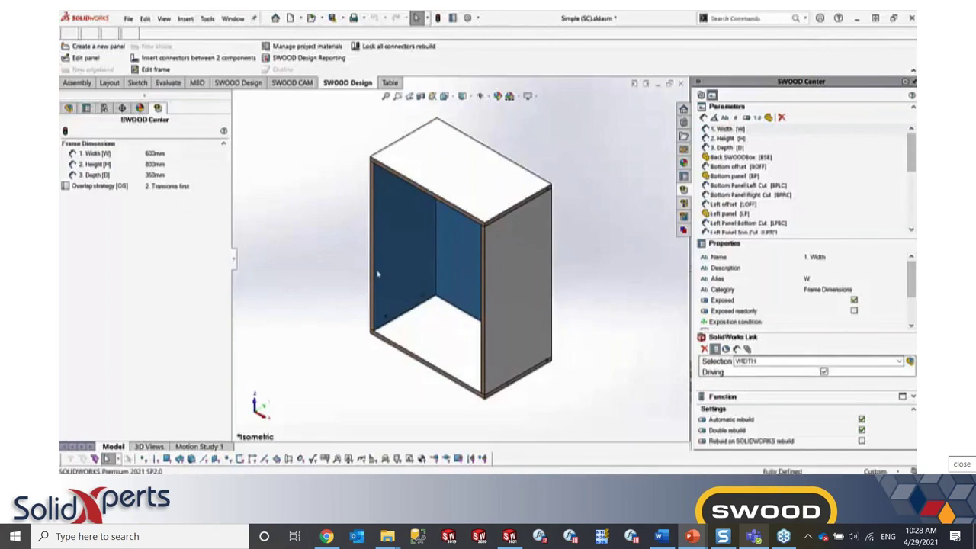
pyautogui.click(469, 99)
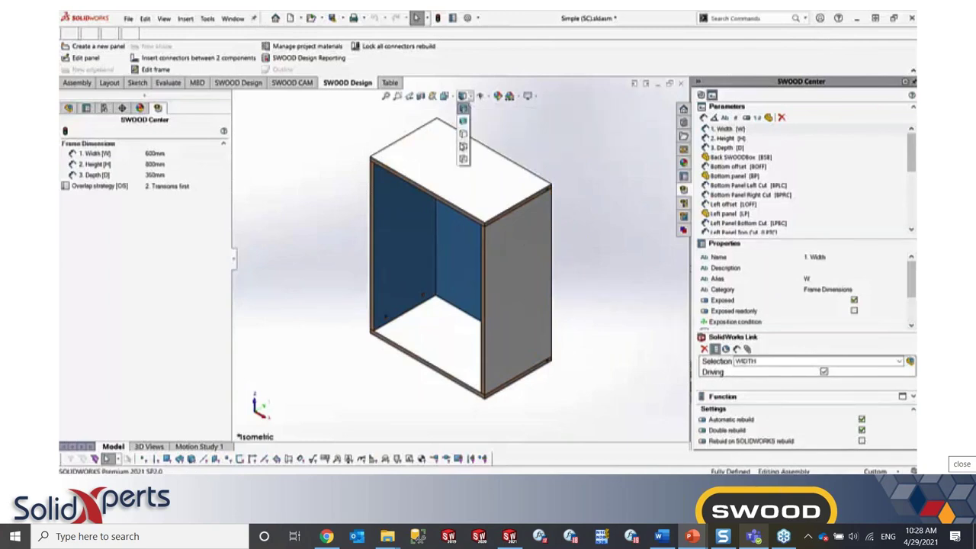
pyautogui.click(463, 149)
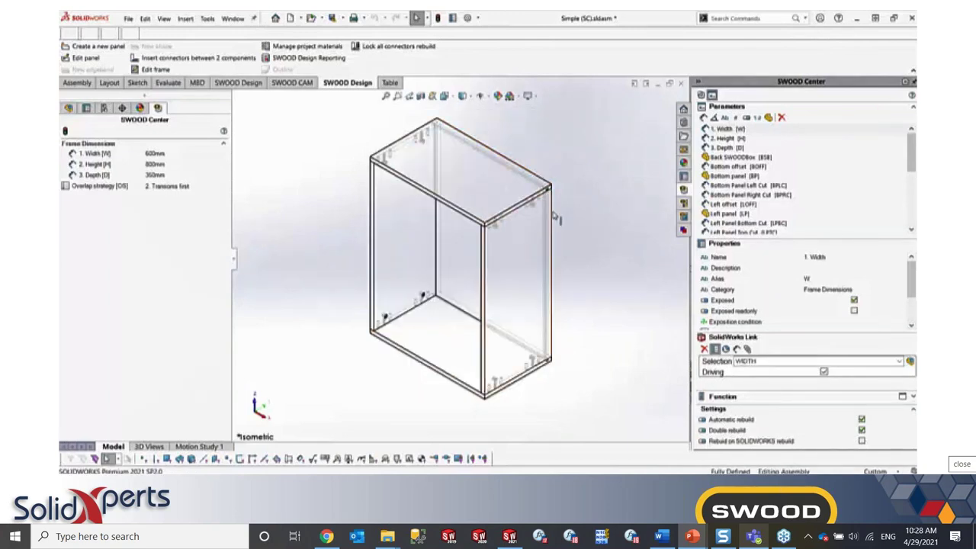
# Change the overlap strategy to 3. Mitre-cut and tilt the view to inspect the corners.
pyautogui.click(185, 187)
pyautogui.click(187, 211)
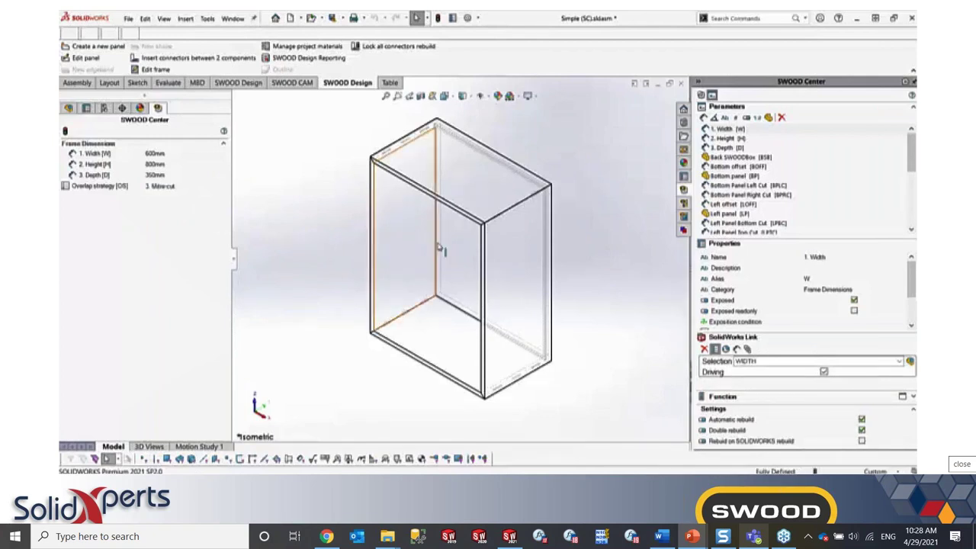
pyautogui.moveTo(496, 234); pyautogui.dragTo(532, 169, button='middle')
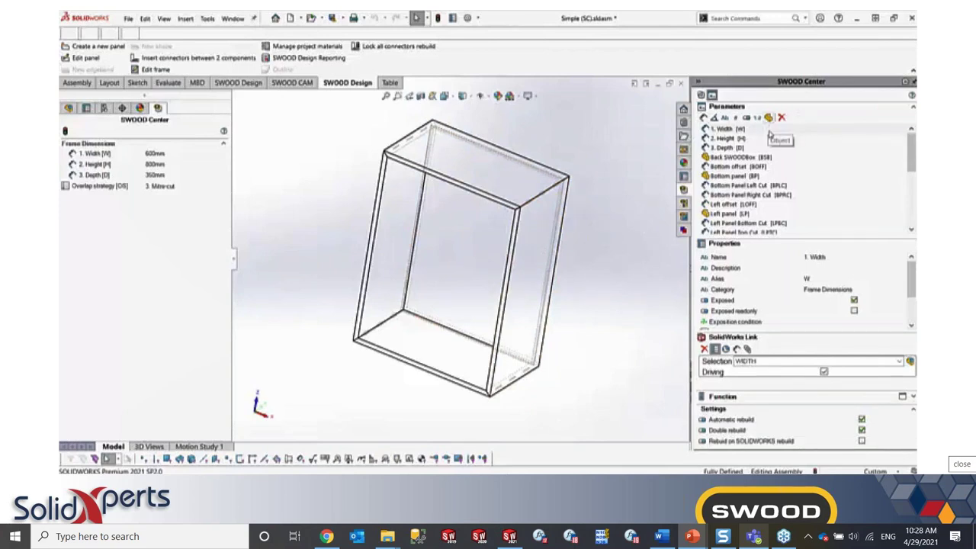
# Select then deselect Back SWOODBox, and open the frame's Script editor showing overlap-strategy code.
pyautogui.click(765, 158)
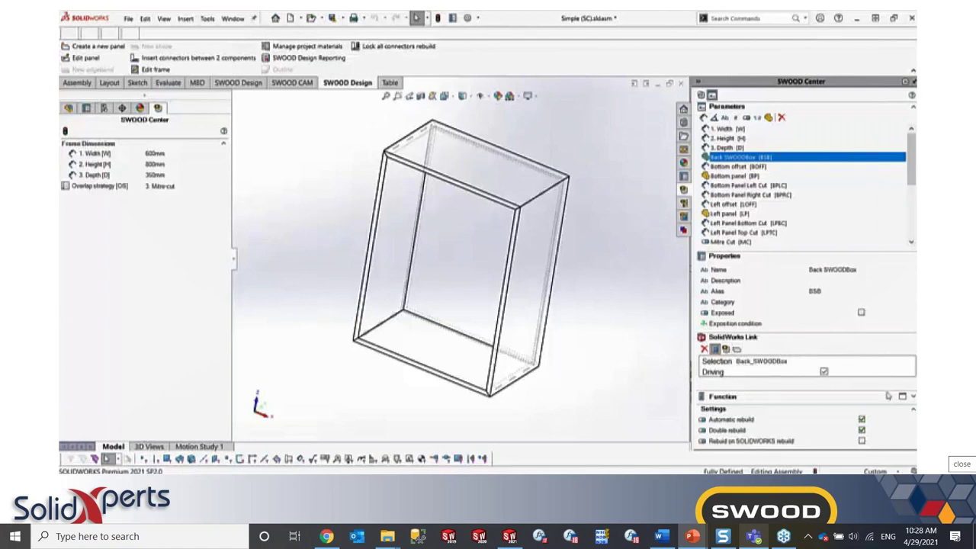
pyautogui.click(902, 397)
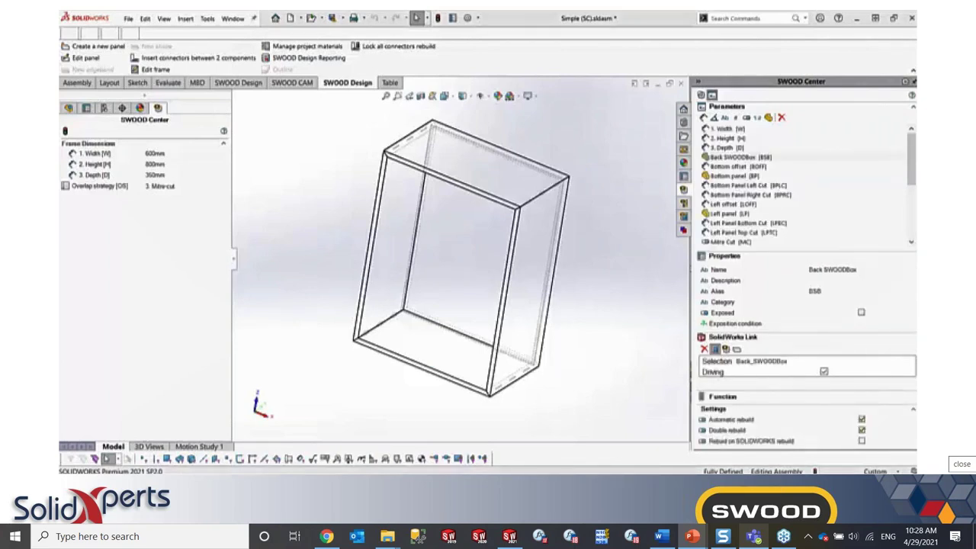
pyautogui.doubleClick(181, 143)
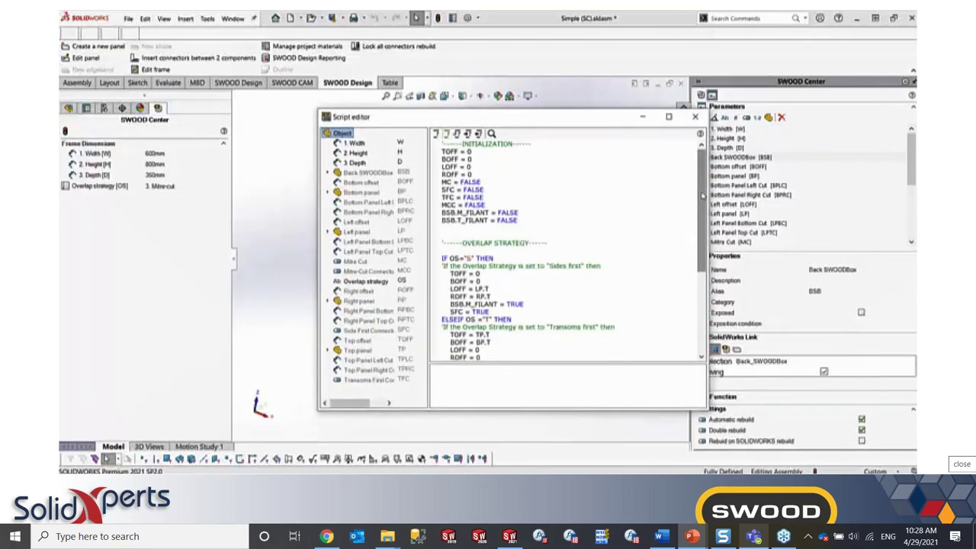
# Review the Mitre-cut branch of the overlap-strategy script, then close the Script editor.
pyautogui.moveTo(704, 196); pyautogui.dragTo(714, 259)
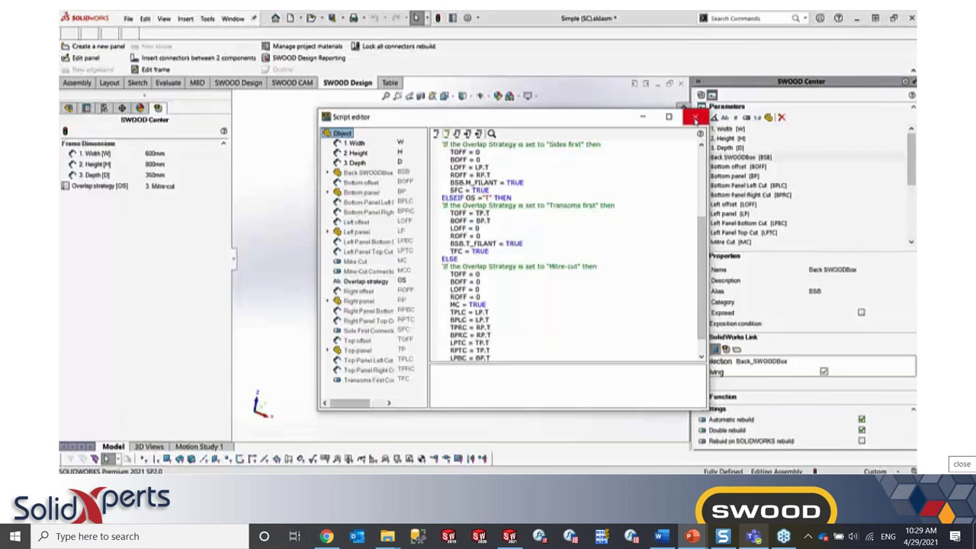
pyautogui.click(695, 118)
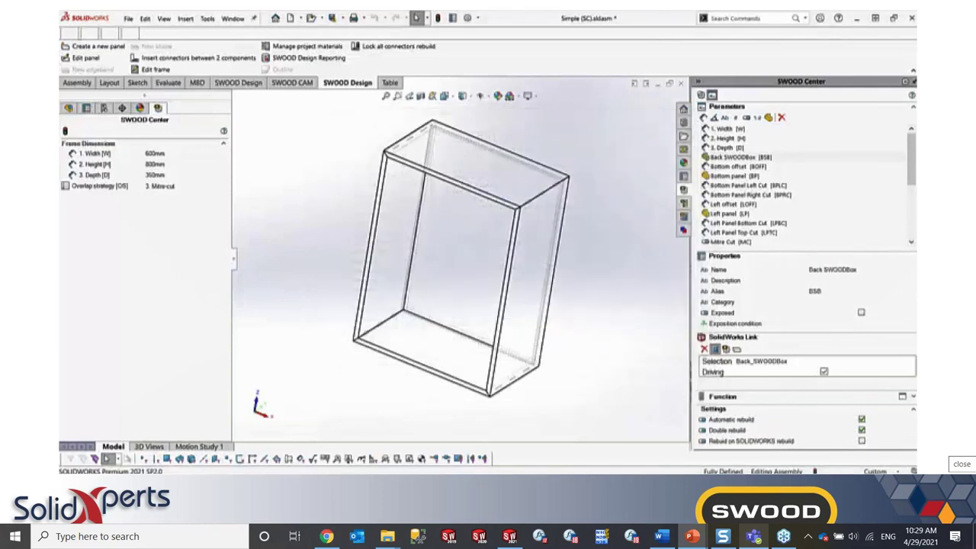
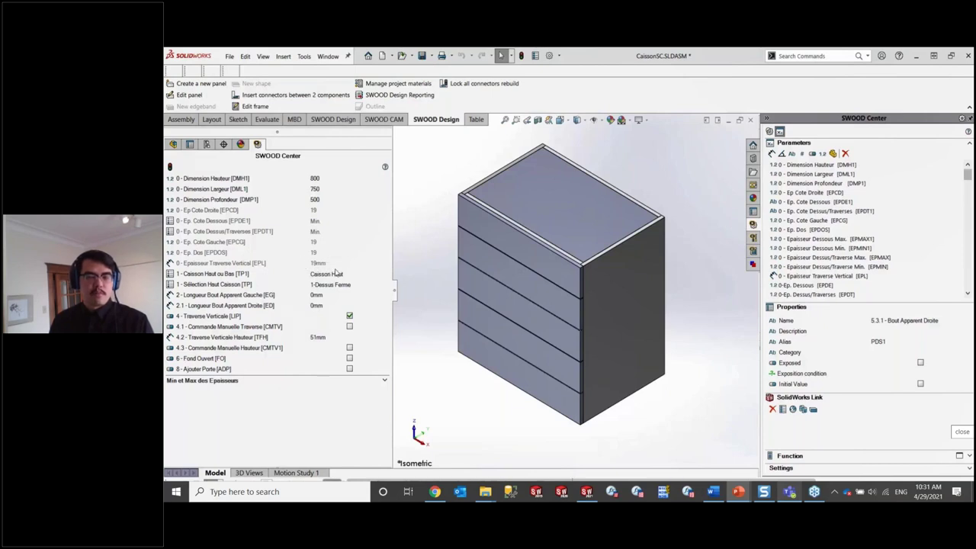
# Set the cabinet type TP1 to Caisson Bas and the top (TP) to 2-Traverses.
pyautogui.click(351, 277)
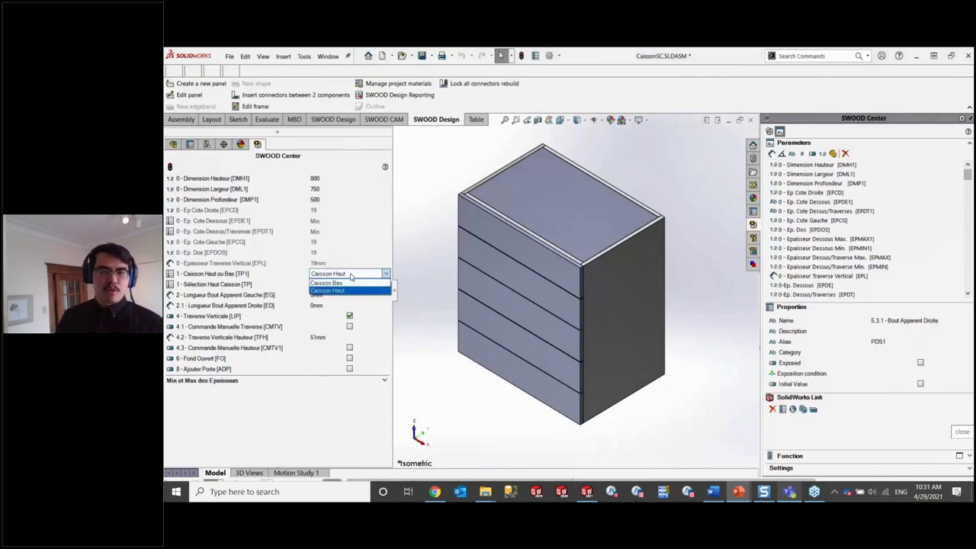
pyautogui.click(351, 286)
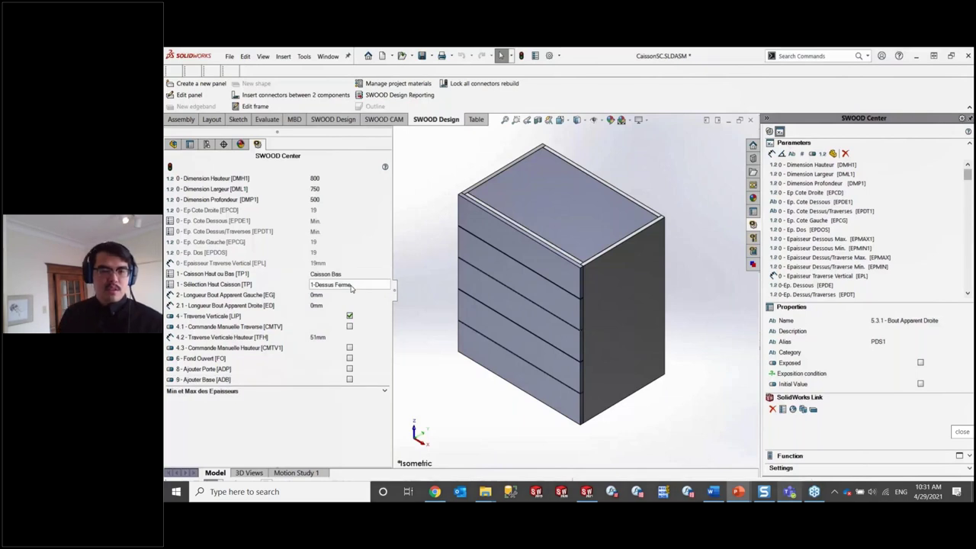
pyautogui.click(351, 287)
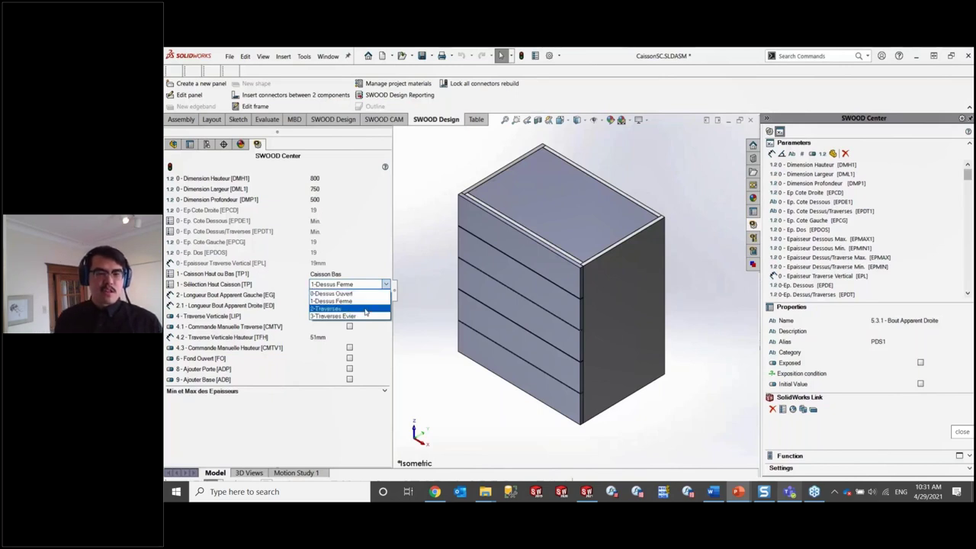
pyautogui.click(366, 300)
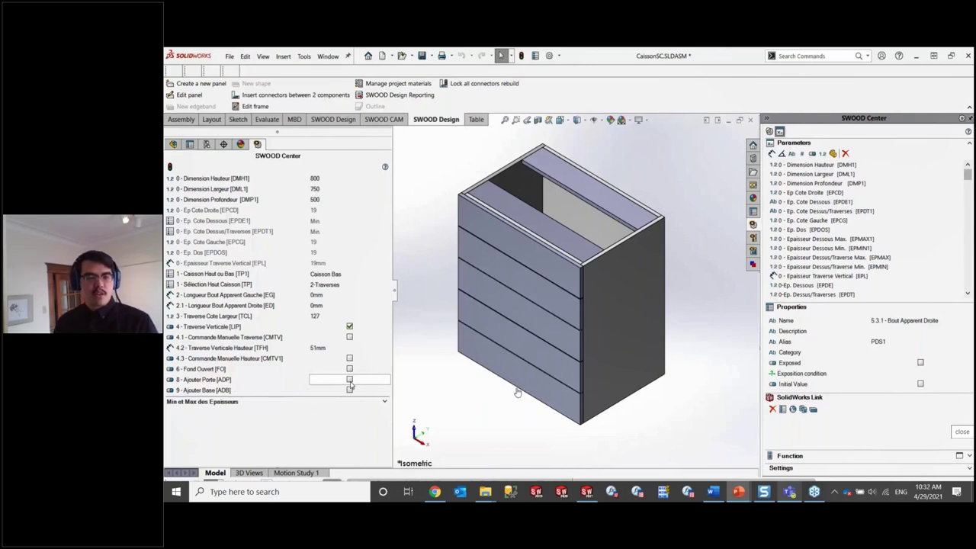
# Enable 8 - Ajouter Porte and set the door bottom gap to 5 mm.
pyautogui.click(349, 380)
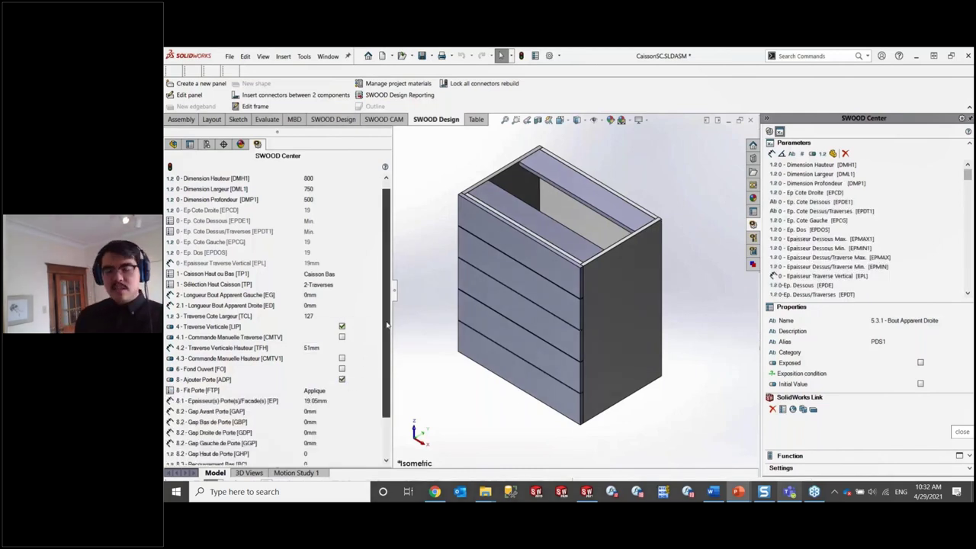
pyautogui.scroll(-1, 387, 351)
pyautogui.scroll(-1, 387, 350)
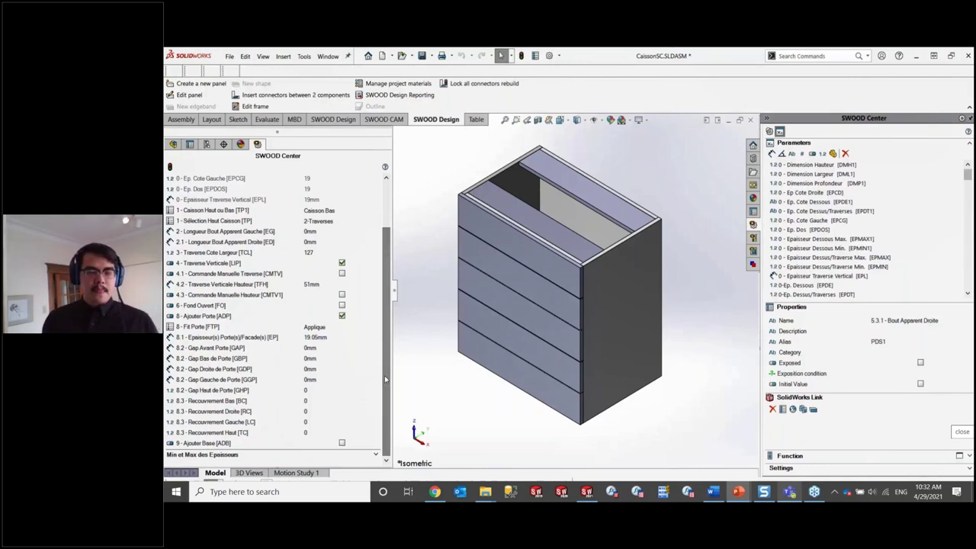
pyautogui.click(345, 360)
pyautogui.click(345, 360)
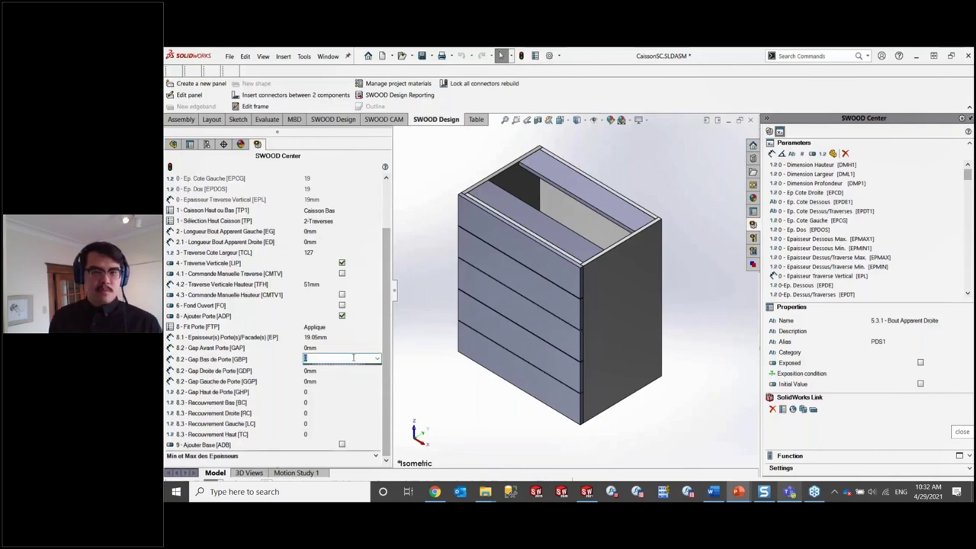
pyautogui.write('5')
pyautogui.press('Return')
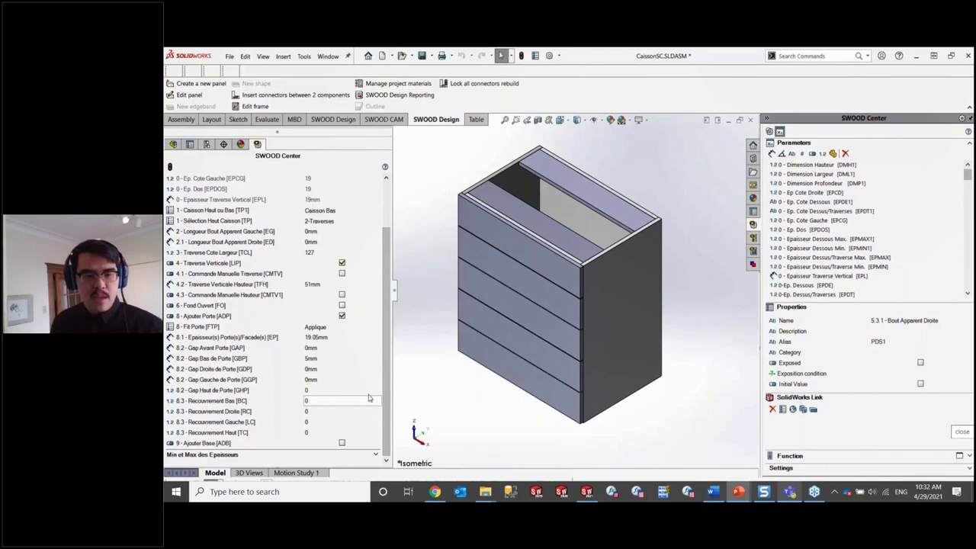
# Set the door fit to Encastree, then change it to Semi-Encastree.
pyautogui.click(358, 327)
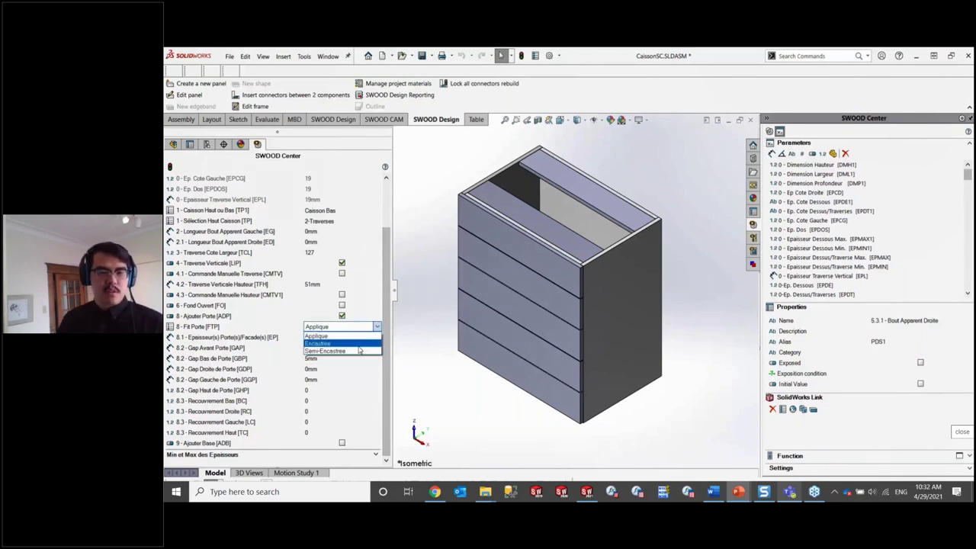
pyautogui.click(359, 344)
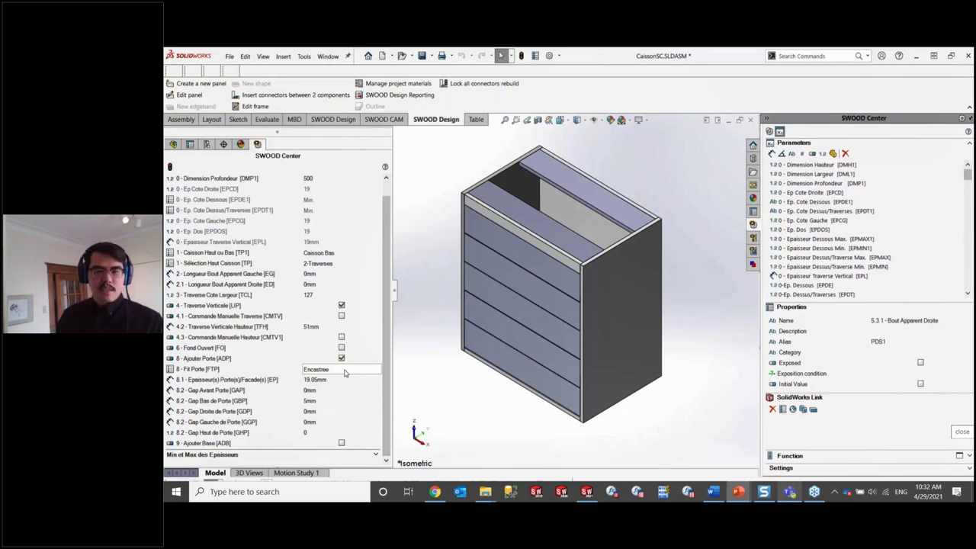
pyautogui.click(344, 371)
pyautogui.click(343, 394)
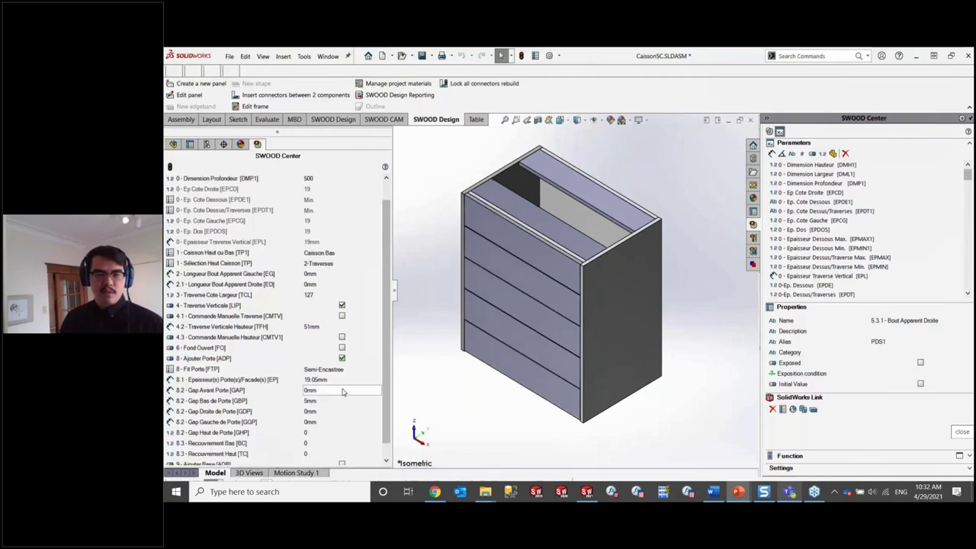
# Suppress the Portes & Façades_V41 feature in the assembly tree.
pyautogui.click(174, 145)
pyautogui.scroll(-8, 384, 257)
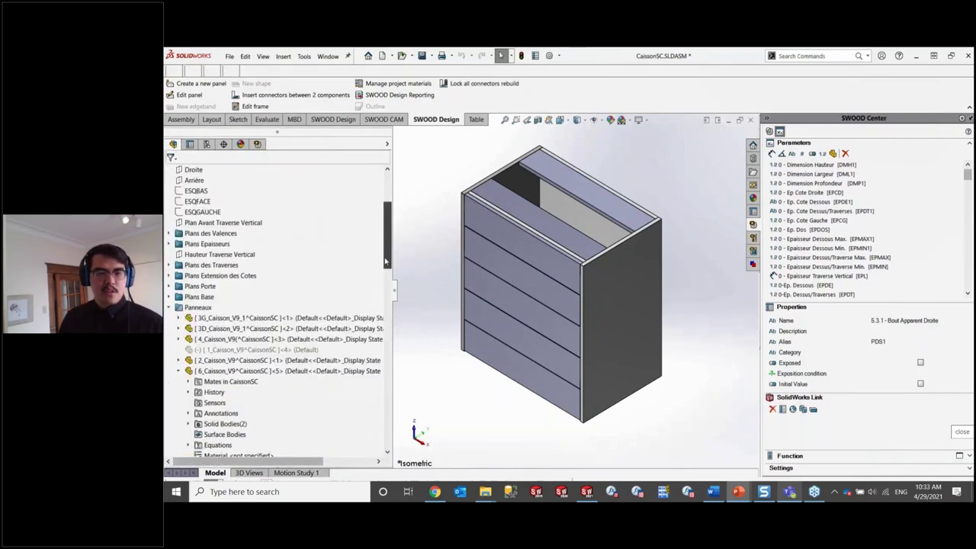
pyautogui.scroll(-8, 384, 257)
pyautogui.scroll(-8, 343, 344)
pyautogui.scroll(-6, 310, 438)
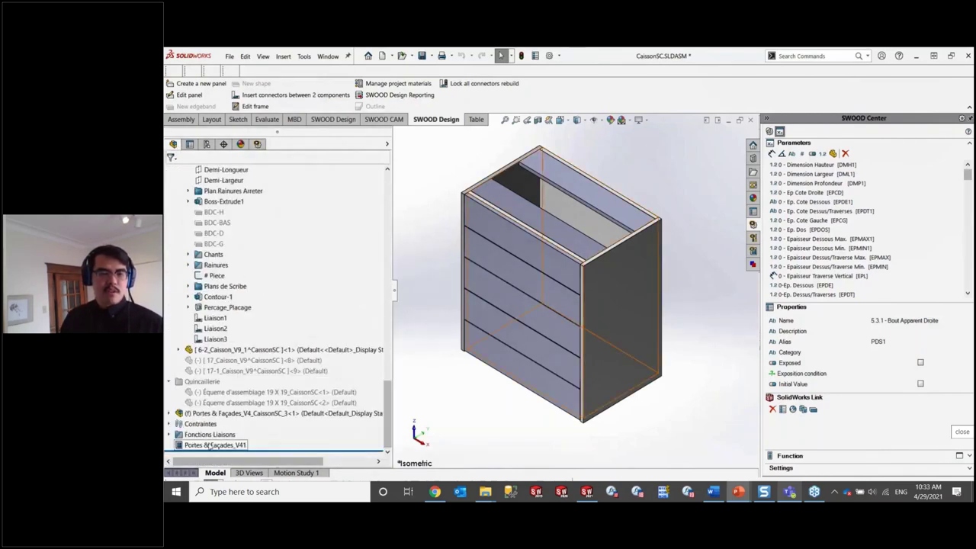
pyautogui.click(211, 446)
pyautogui.click(217, 420)
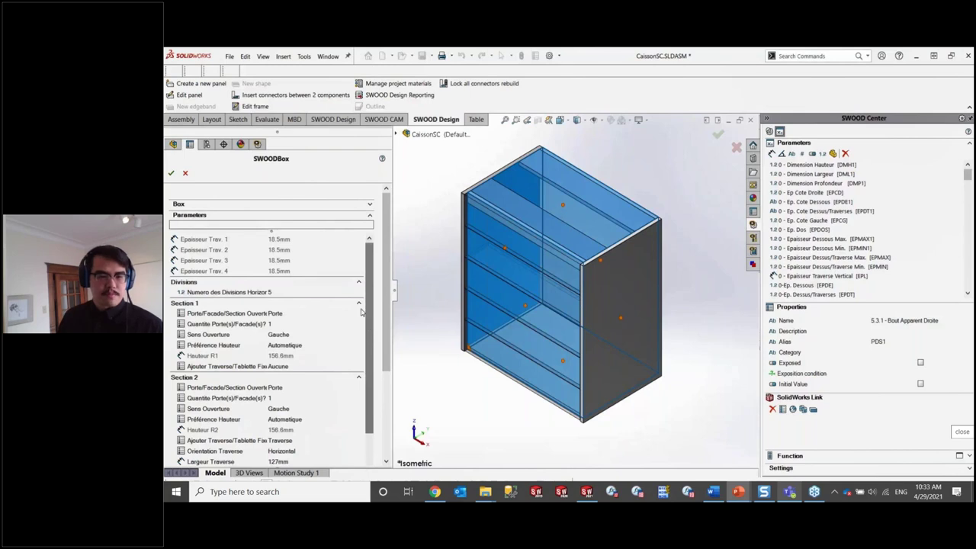
# Use 2 horizontal divisions and make section 1 a Facade with a manual 150 mm height.
pyautogui.click(309, 297)
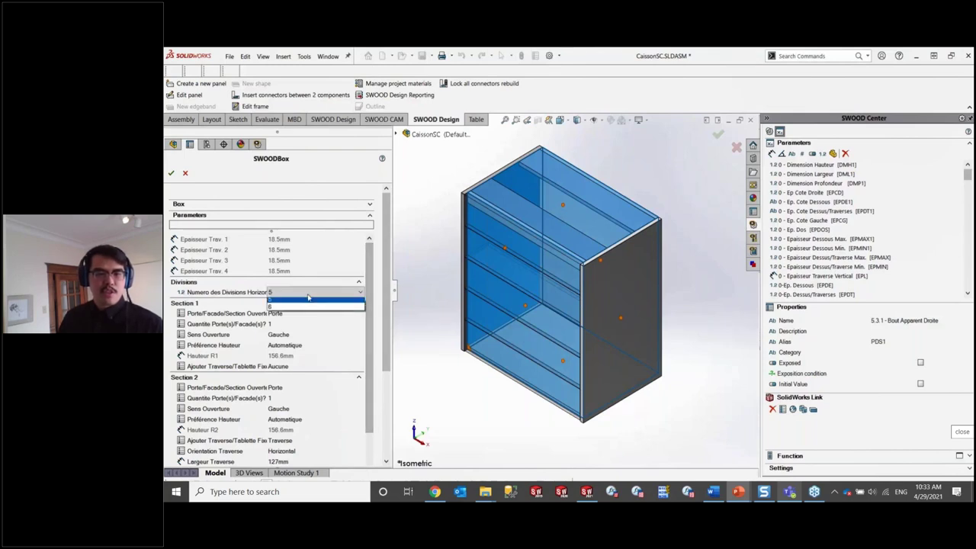
pyautogui.click(311, 309)
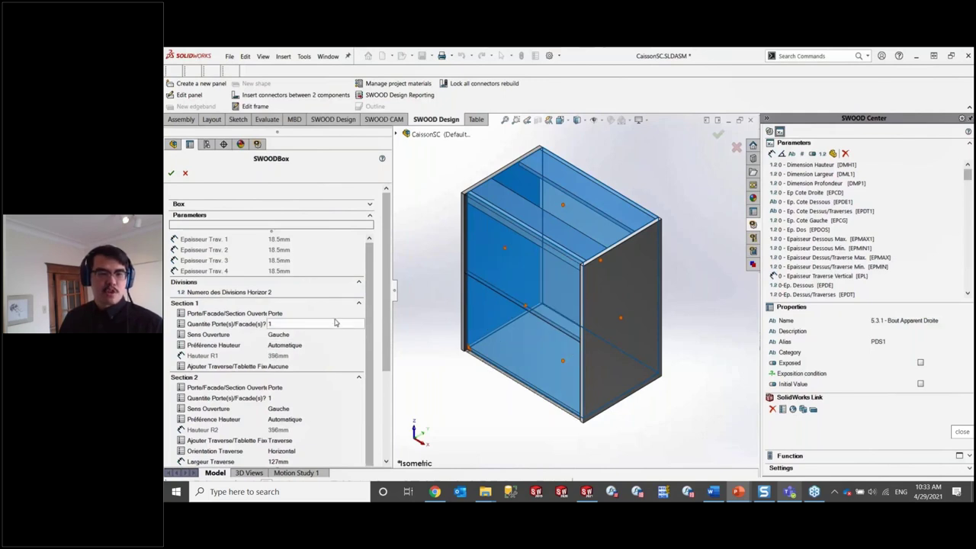
pyautogui.click(334, 317)
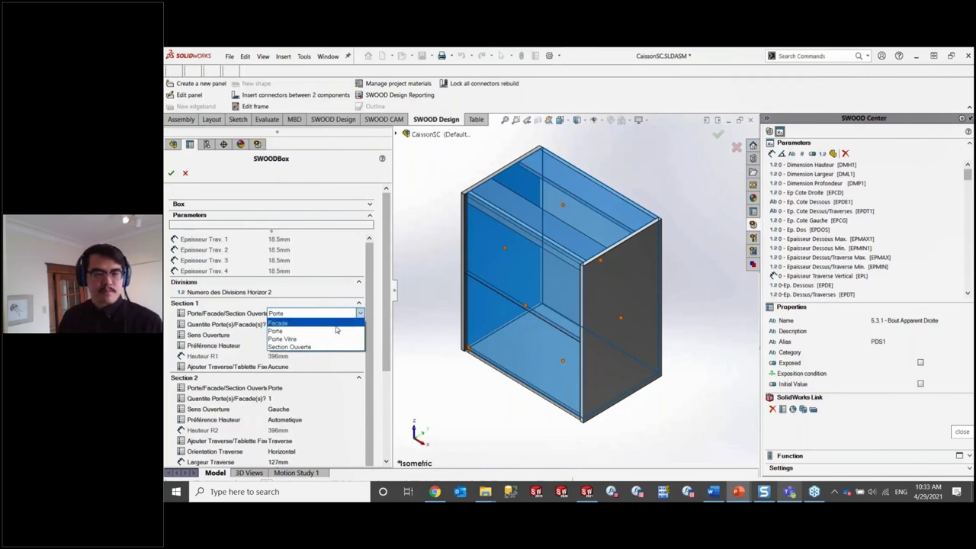
pyautogui.click(336, 325)
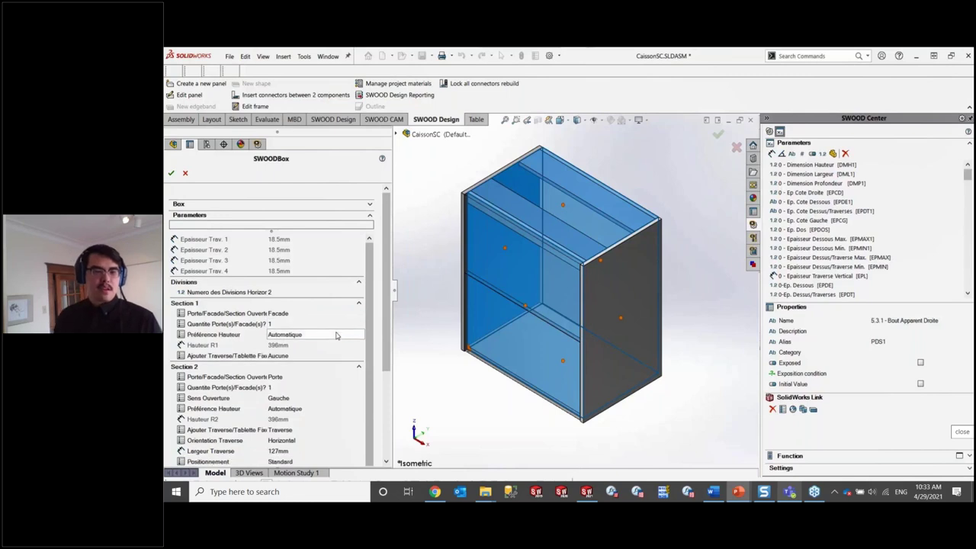
pyautogui.click(337, 335)
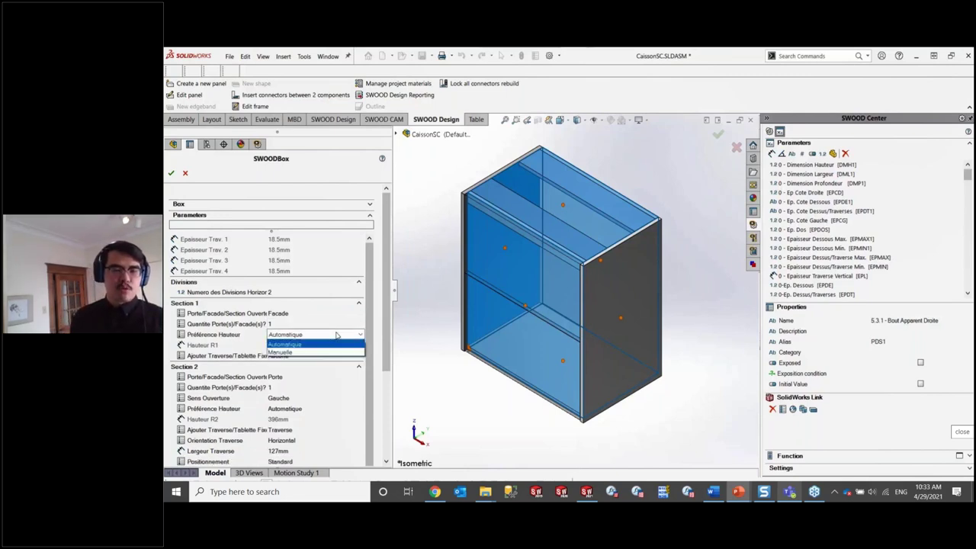
pyautogui.click(317, 352)
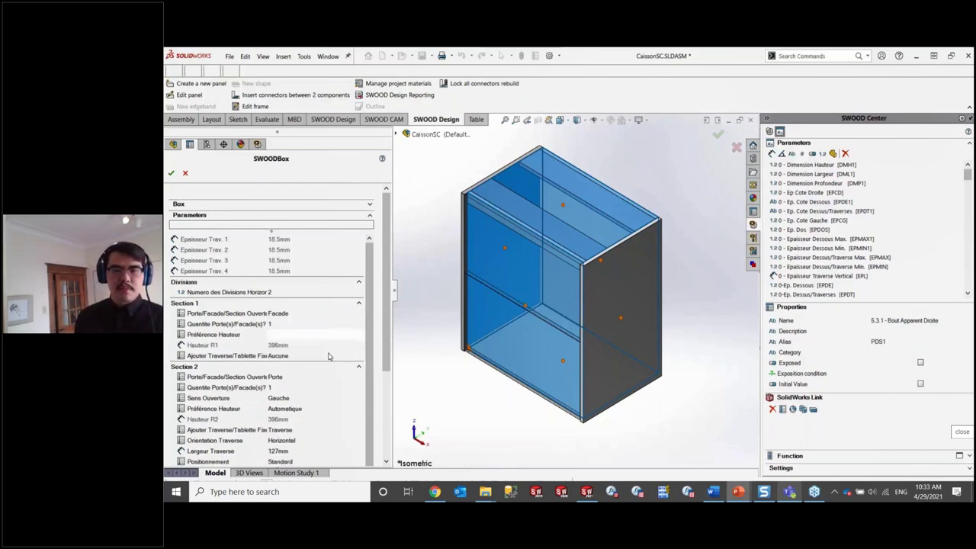
pyautogui.click(305, 346)
pyautogui.write('150')
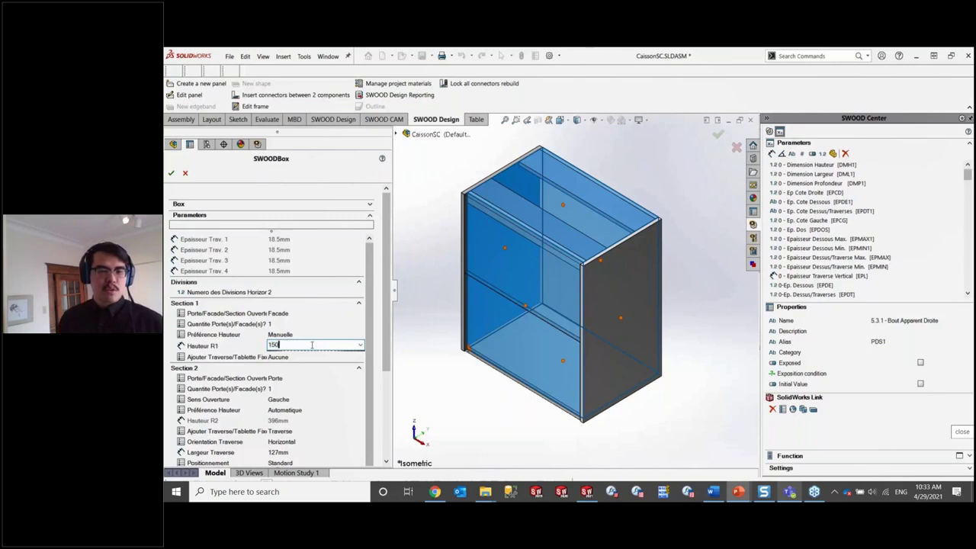
pyautogui.press('Return')
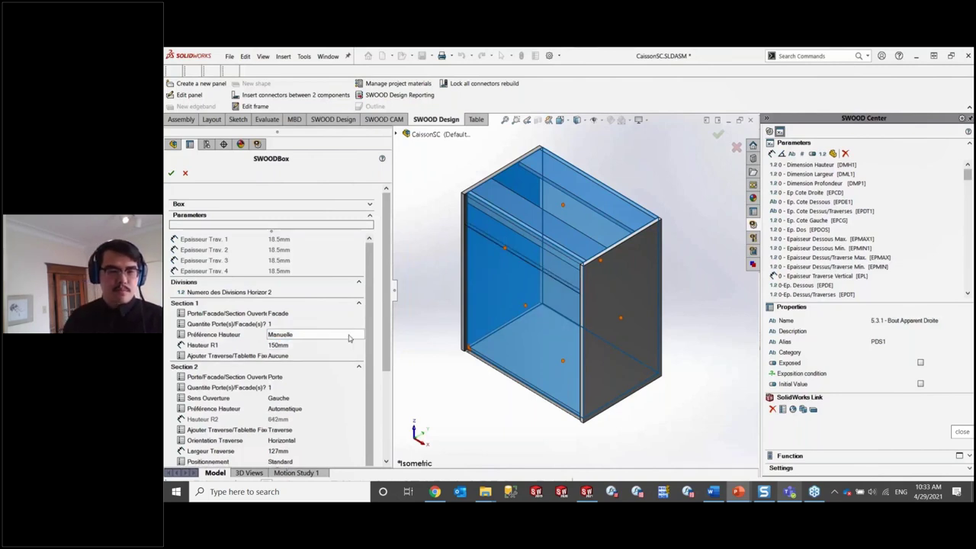
# Give section 2 two doors and remove its fixed rail.
pyautogui.scroll(-1, 367, 328)
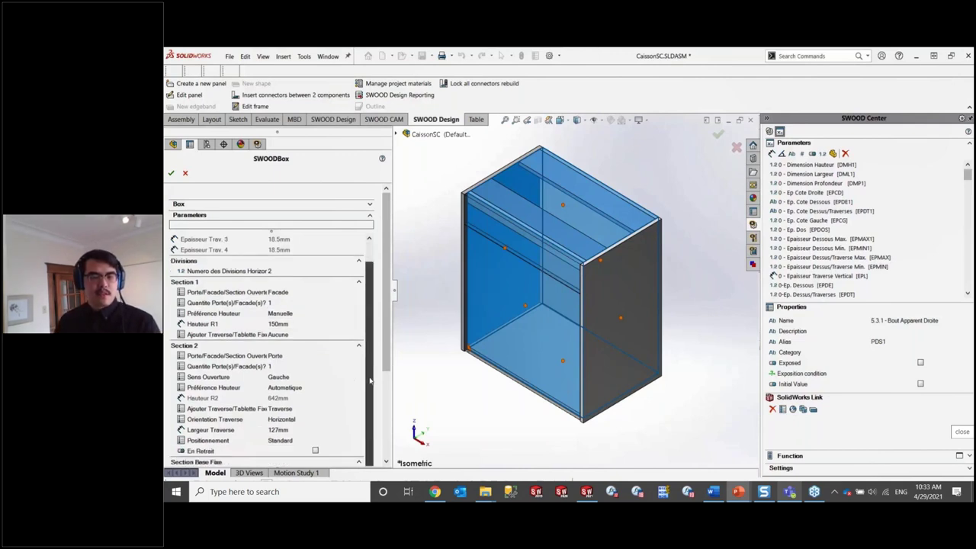
pyautogui.click(316, 370)
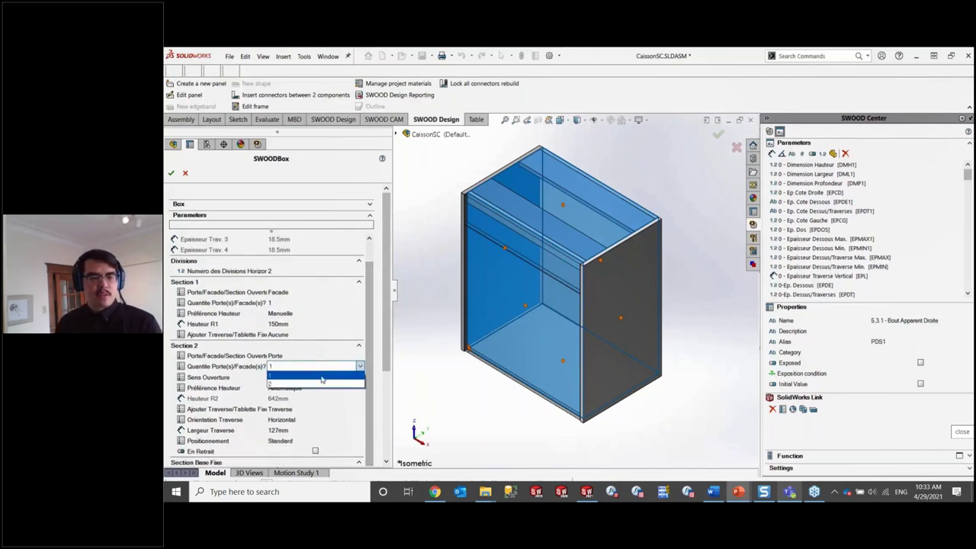
pyautogui.click(322, 383)
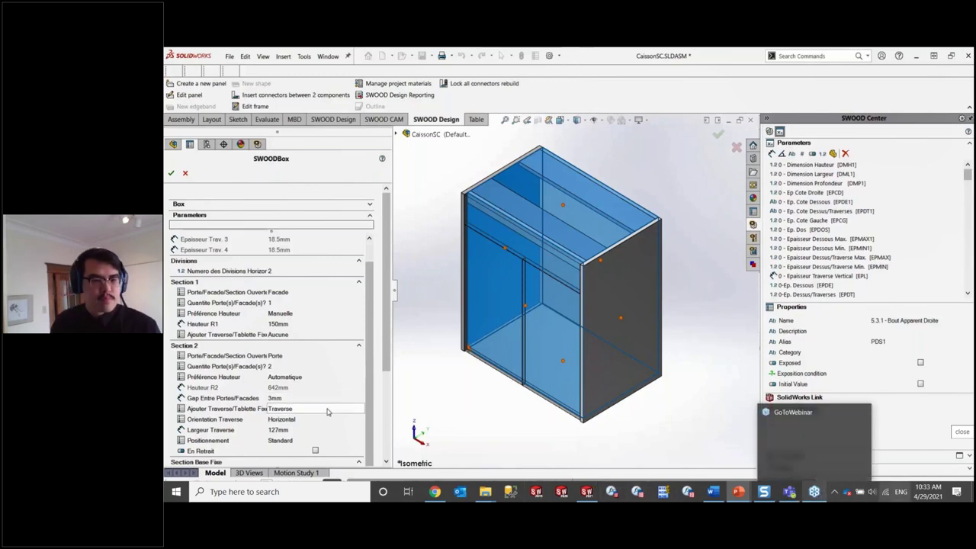
pyautogui.click(327, 411)
pyautogui.click(328, 422)
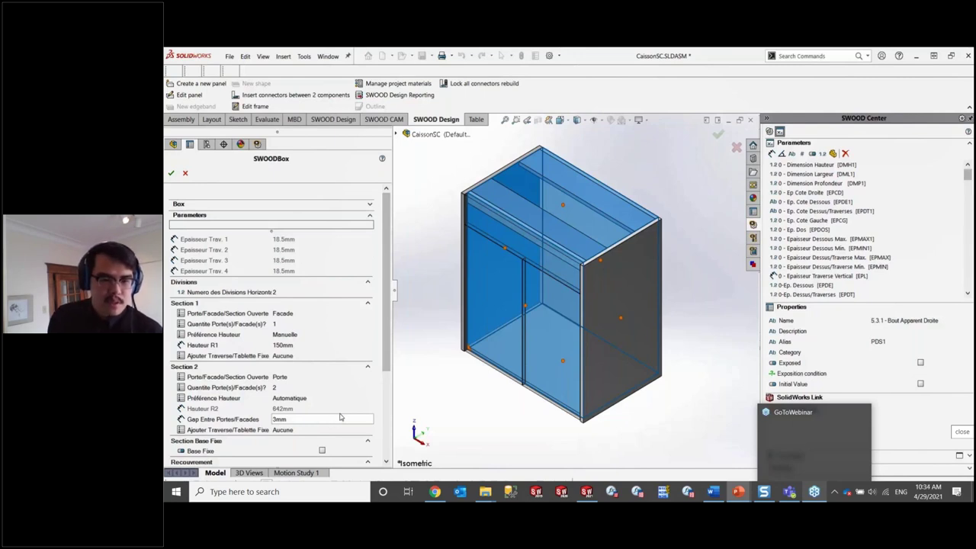
# Keep section 2 height Automatique and make section 2 Porte Vitre glass doors.
pyautogui.moveTo(385, 339)
pyautogui.mouseDown()
pyautogui.moveTo(381, 418)
pyautogui.moveTo(385, 353)
pyautogui.mouseUp()
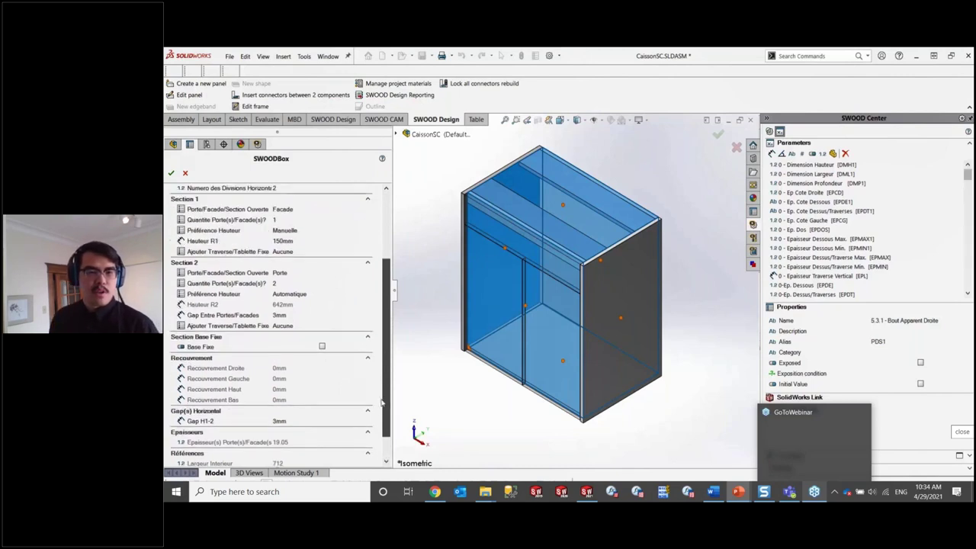
pyautogui.click(347, 351)
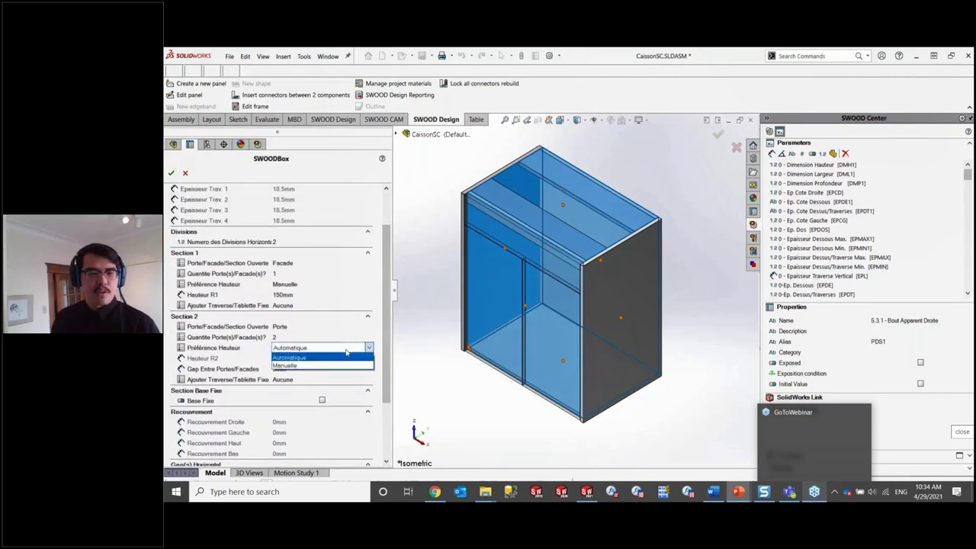
pyautogui.click(348, 351)
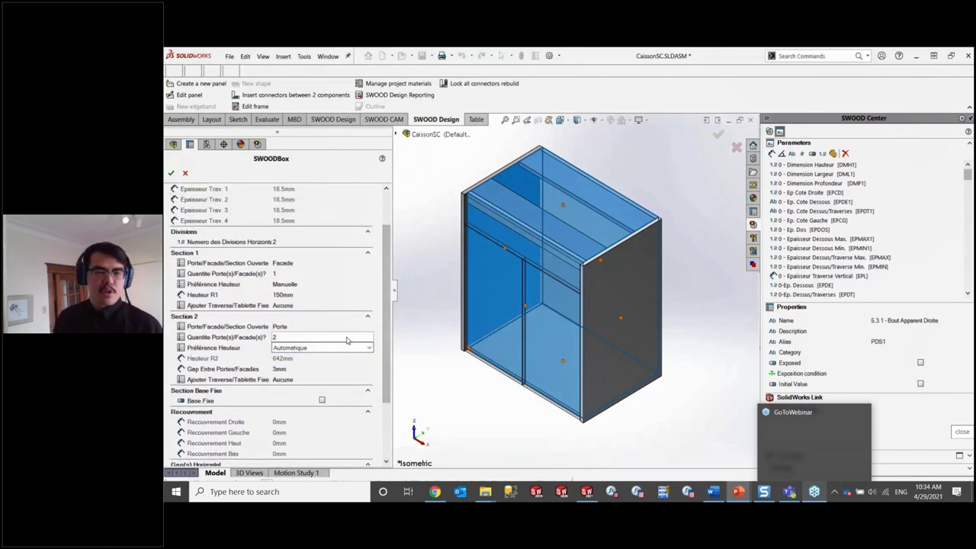
pyautogui.click(347, 326)
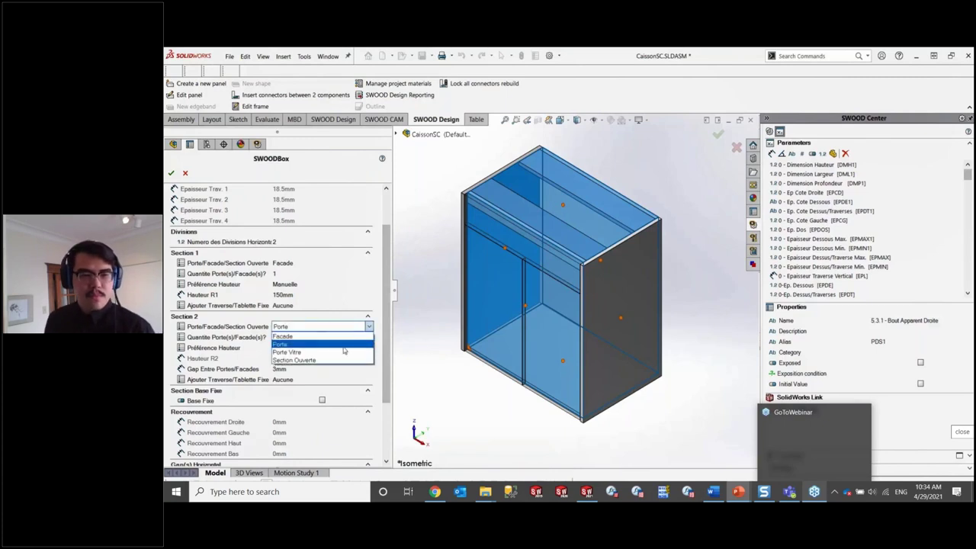
pyautogui.click(344, 353)
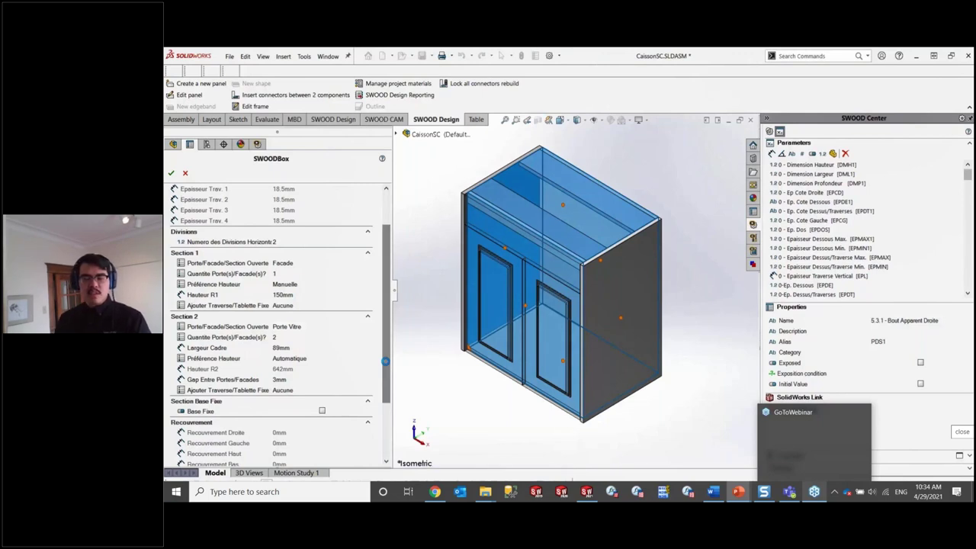
# Apply the box settings, orbit to inspect the glass-door cabinet, then switch to the slideshow.
pyautogui.click(172, 175)
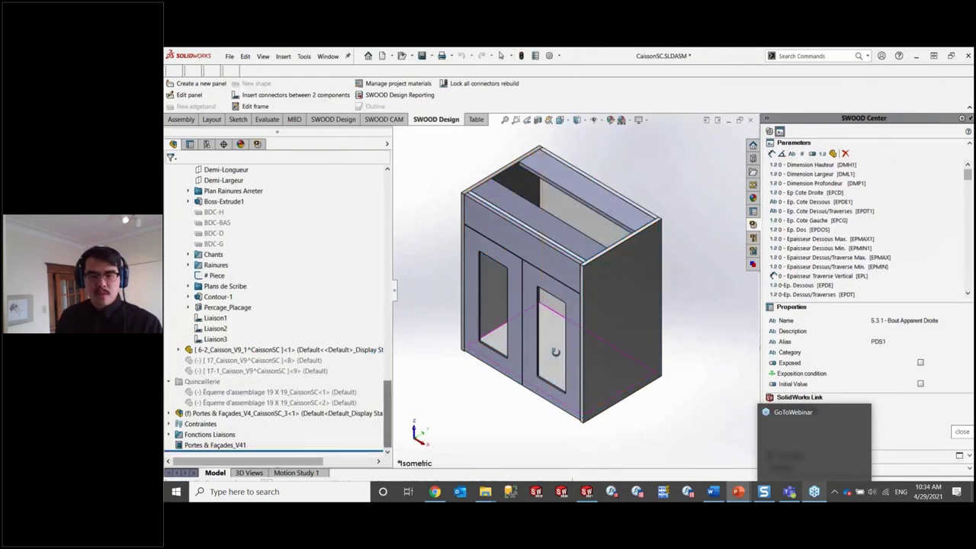
pyautogui.moveTo(557, 360)
pyautogui.mouseDown(button='middle')
pyautogui.moveTo(630, 319)
pyautogui.moveTo(560, 321)
pyautogui.moveTo(555, 355)
pyautogui.mouseUp(button='middle')
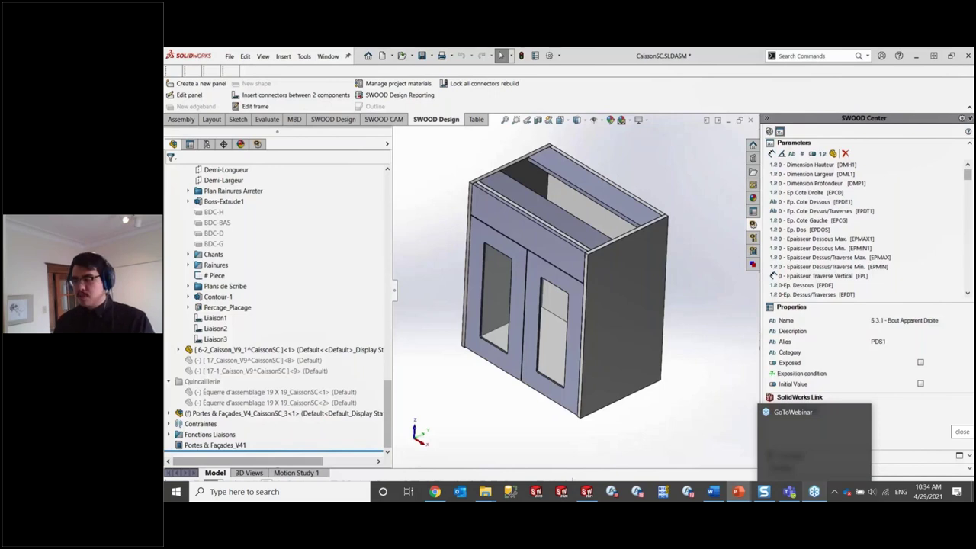
pyautogui.hotkey('alt', 'Tab')
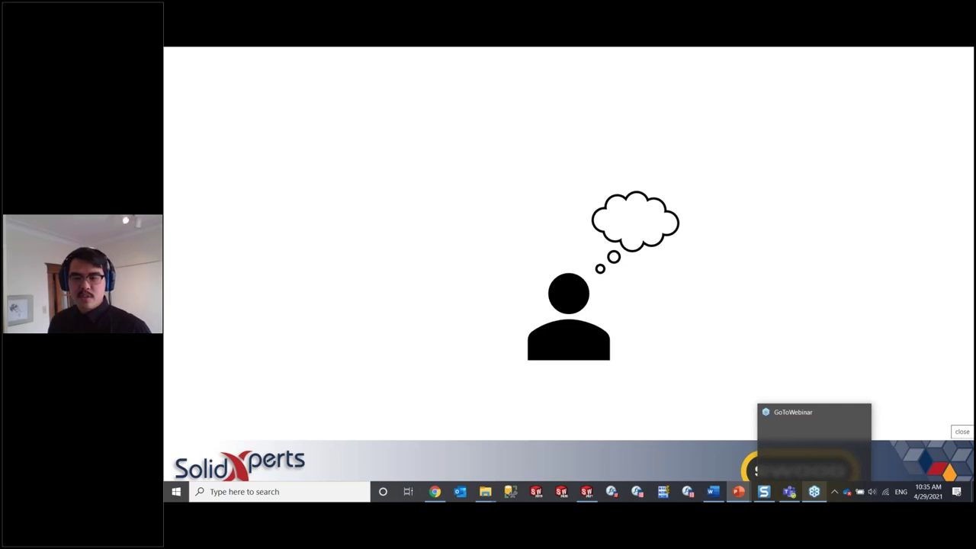
# Advance the slide animation so the Questions? title appears.
pyautogui.press('Right')
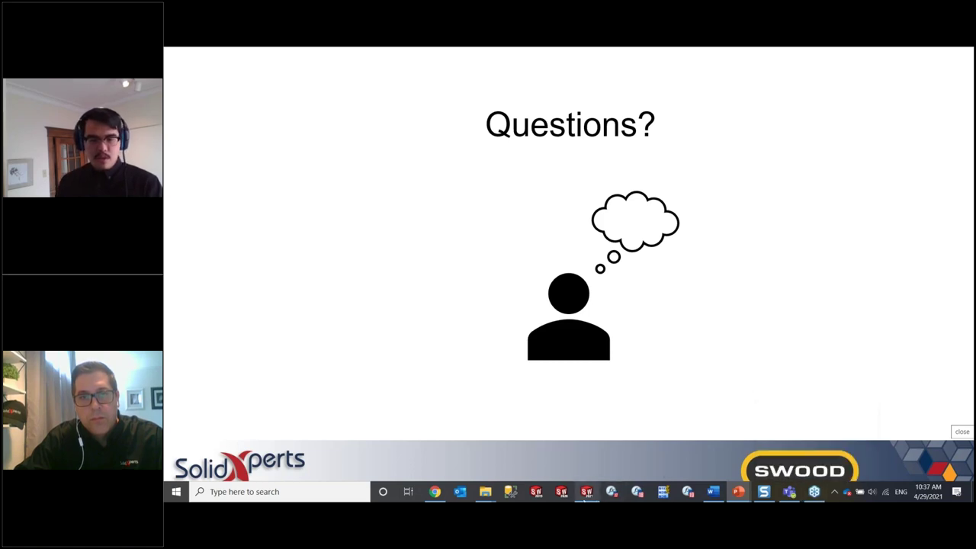
# Switch from the PowerPoint slideshow back to the SolidWorks window via the taskbar.
pyautogui.click(566, 493)
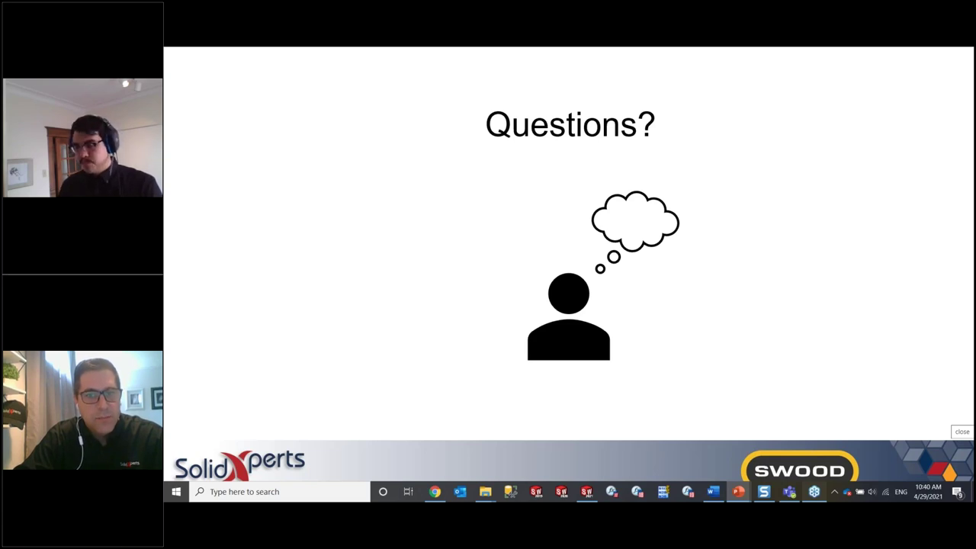
pyautogui.click(587, 491)
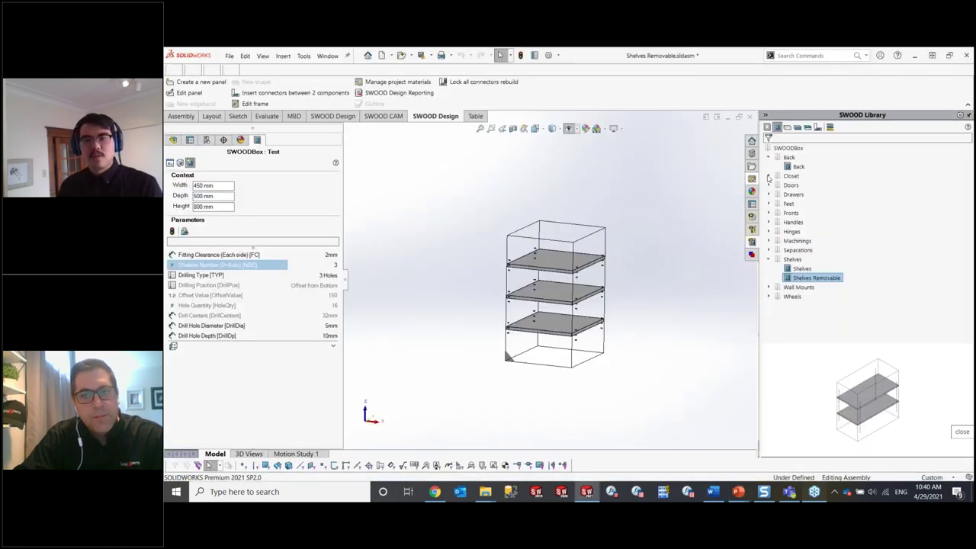
# Expand Hinges > Blum > Cliptop > Dual in the SWOODBox library and preview BlCtD_107°.
pyautogui.click(818, 127)
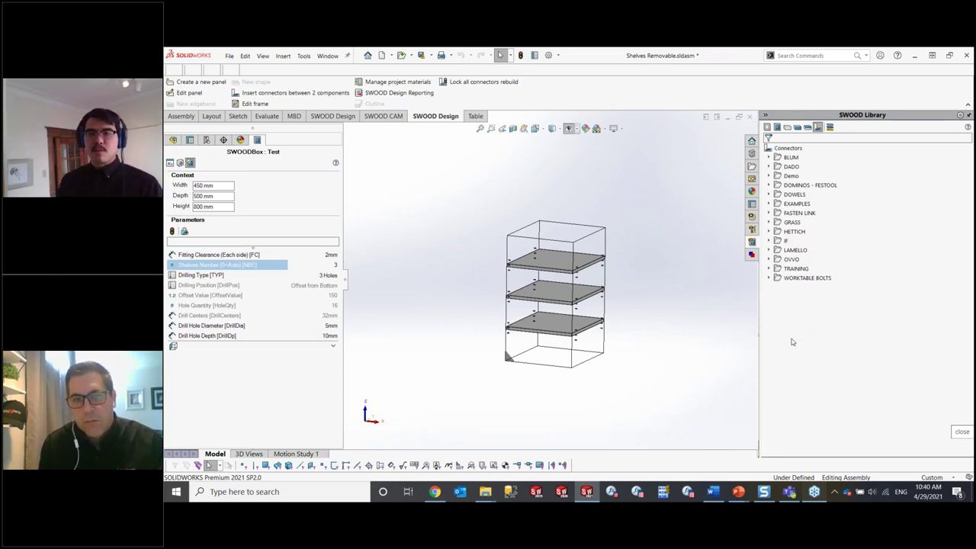
pyautogui.click(777, 126)
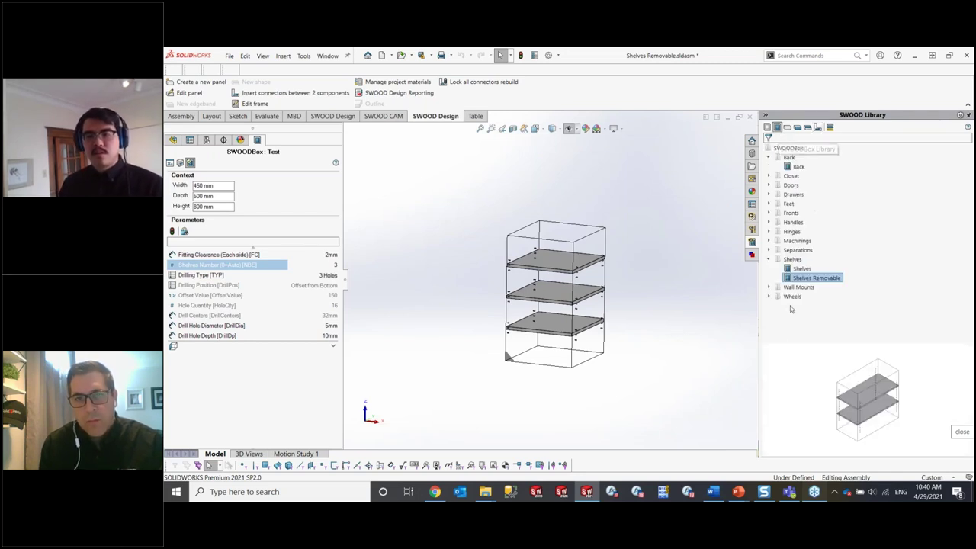
pyautogui.click(768, 231)
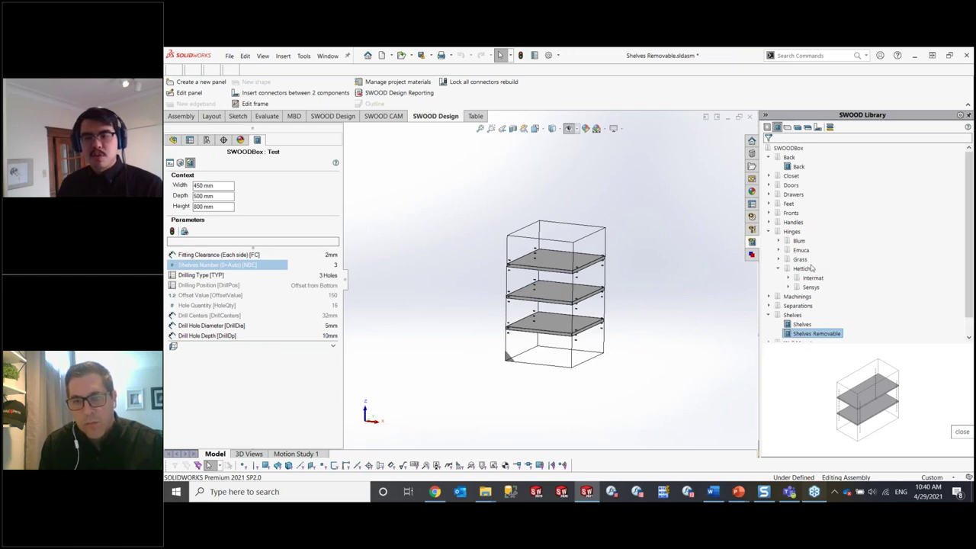
pyautogui.click(778, 260)
pyautogui.click(778, 250)
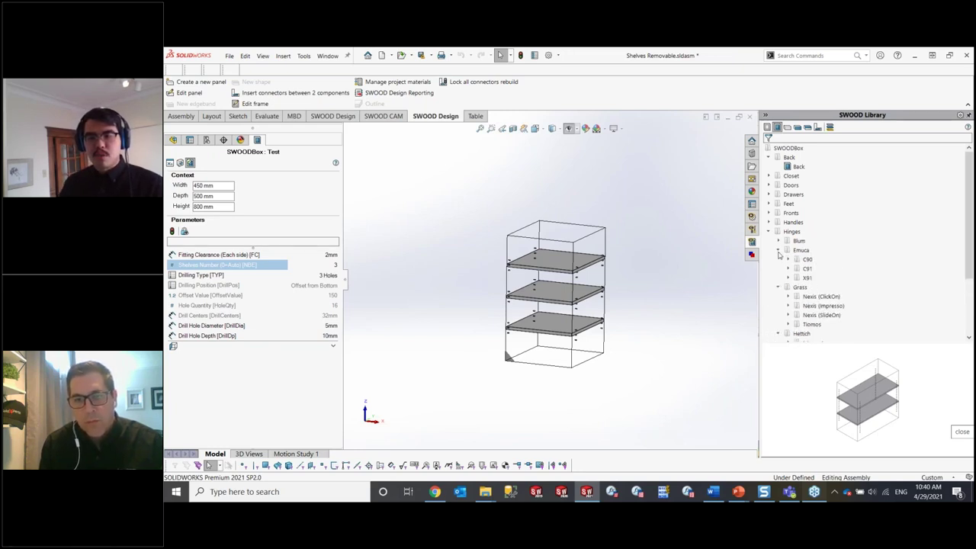
pyautogui.click(778, 241)
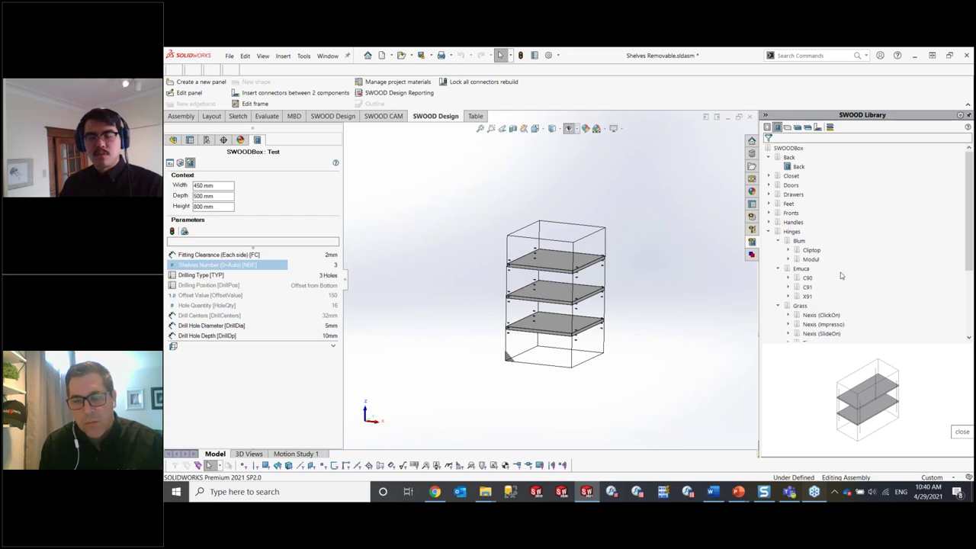
pyautogui.click(789, 251)
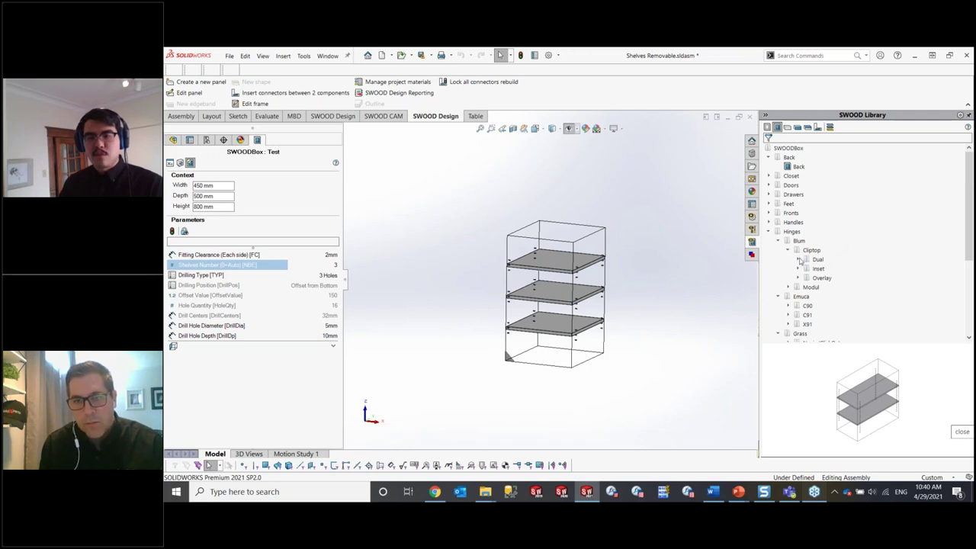
pyautogui.click(799, 260)
pyautogui.click(833, 269)
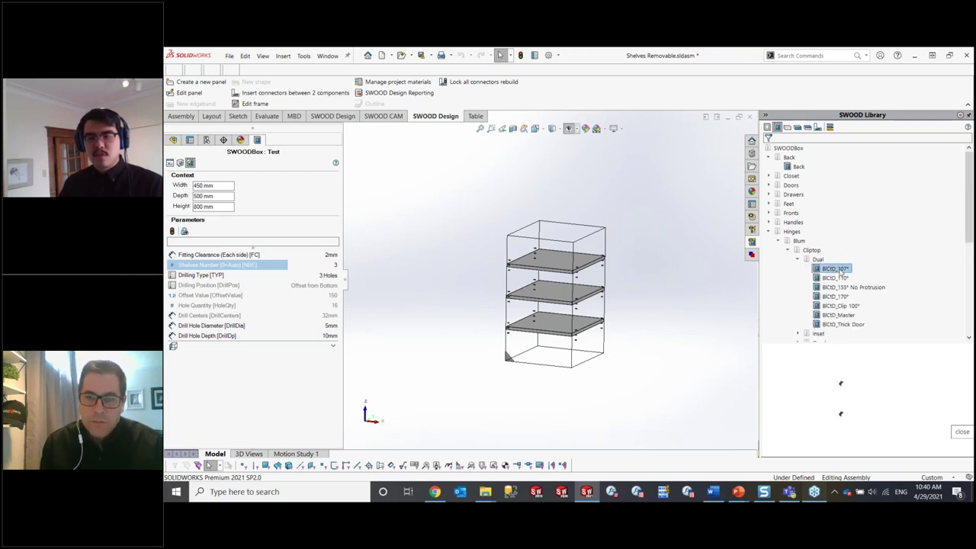